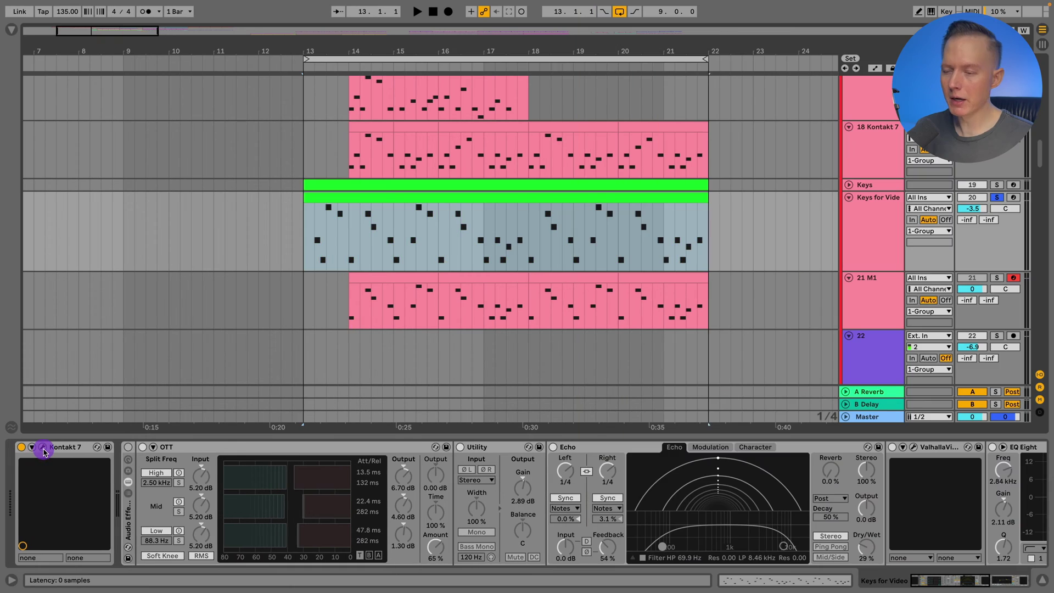
- Open the Kontakt 7 instrument on the Keys for Video track and look through its list of sound libraries
click(43, 447)
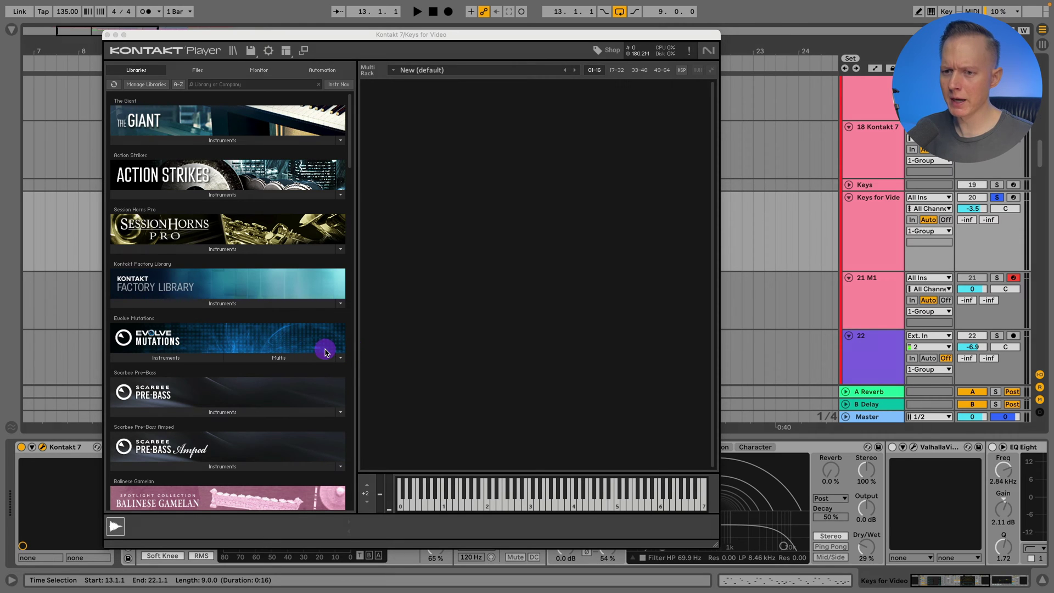
scroll(329, 350, down, 1)
scroll(323, 351, down, 5)
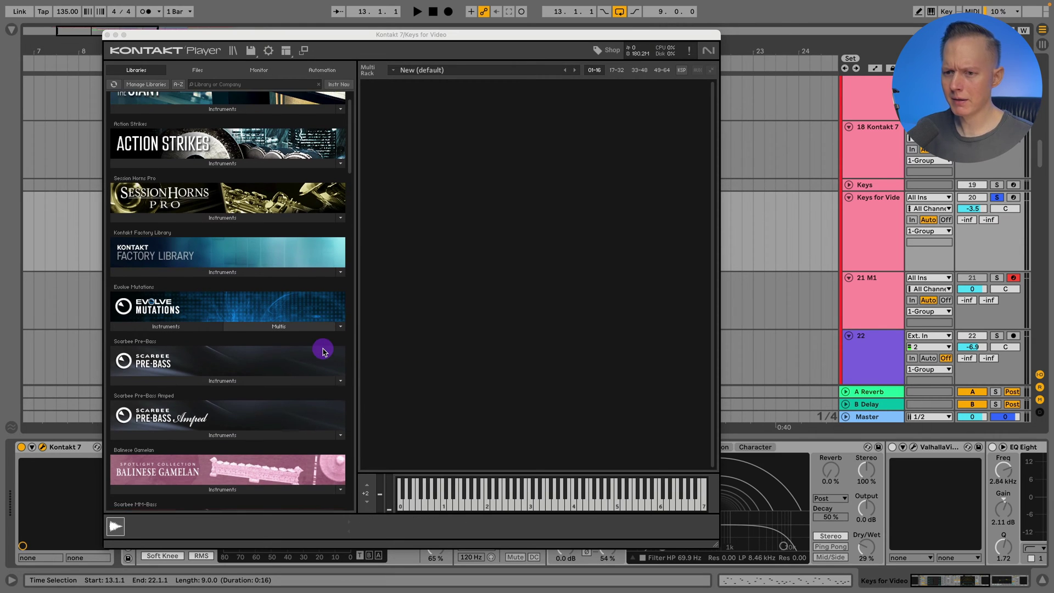
scroll(323, 351, down, 10)
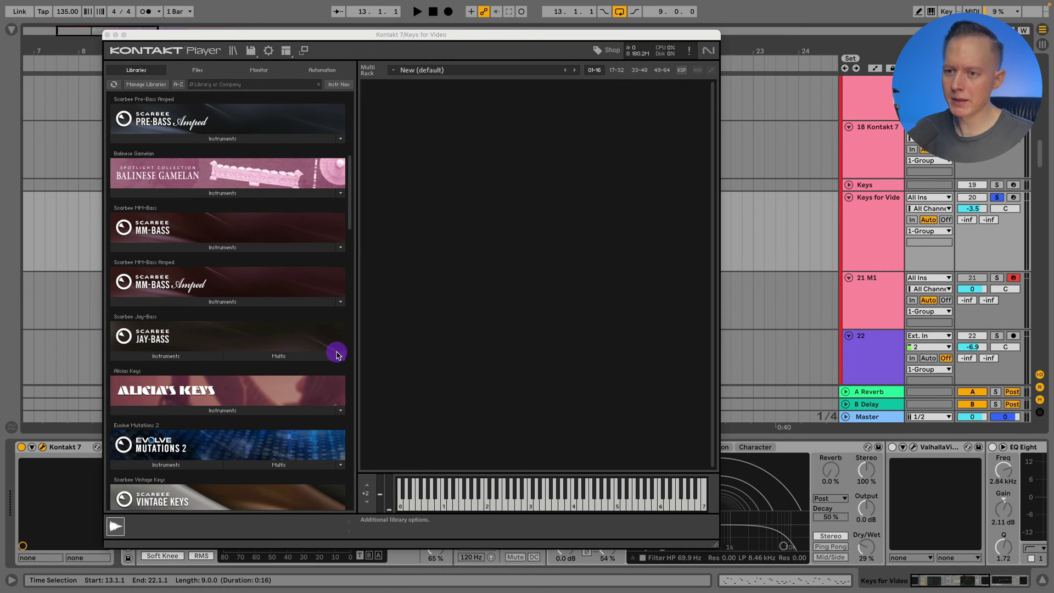
scroll(332, 353, down, 5)
scroll(324, 330, down, 10)
scroll(318, 321, up, 20)
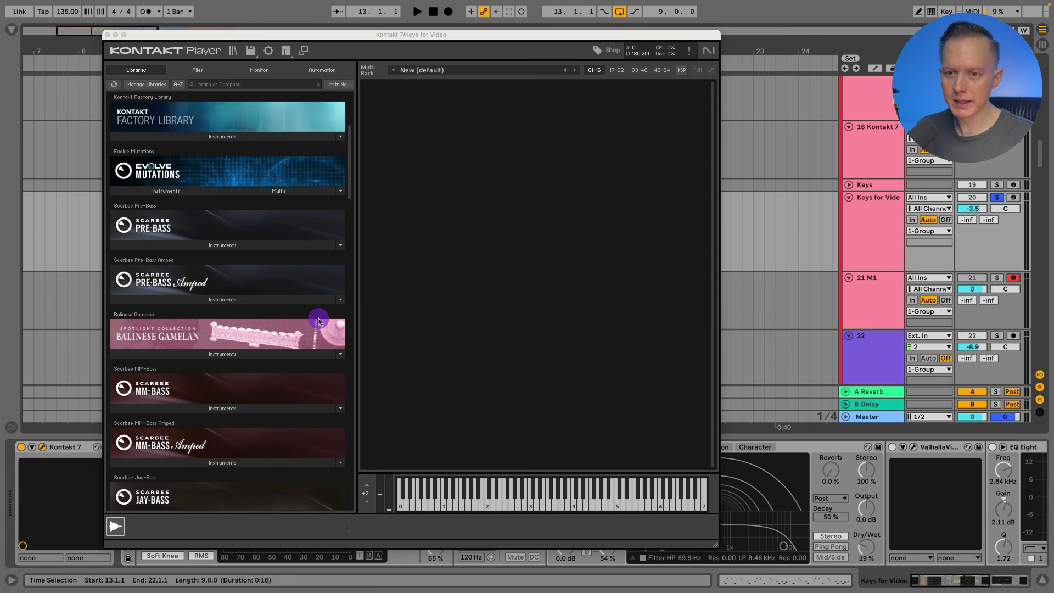
scroll(305, 311, down, 1)
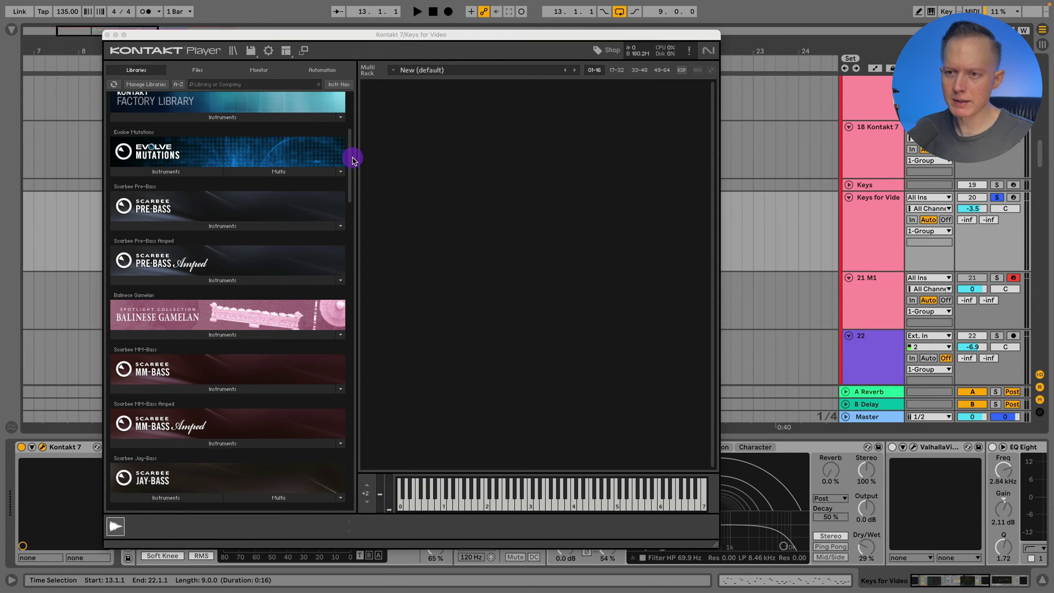
- Search Kontakt's visual library browser for "alicia", clear the search and return to the library list
click(234, 50)
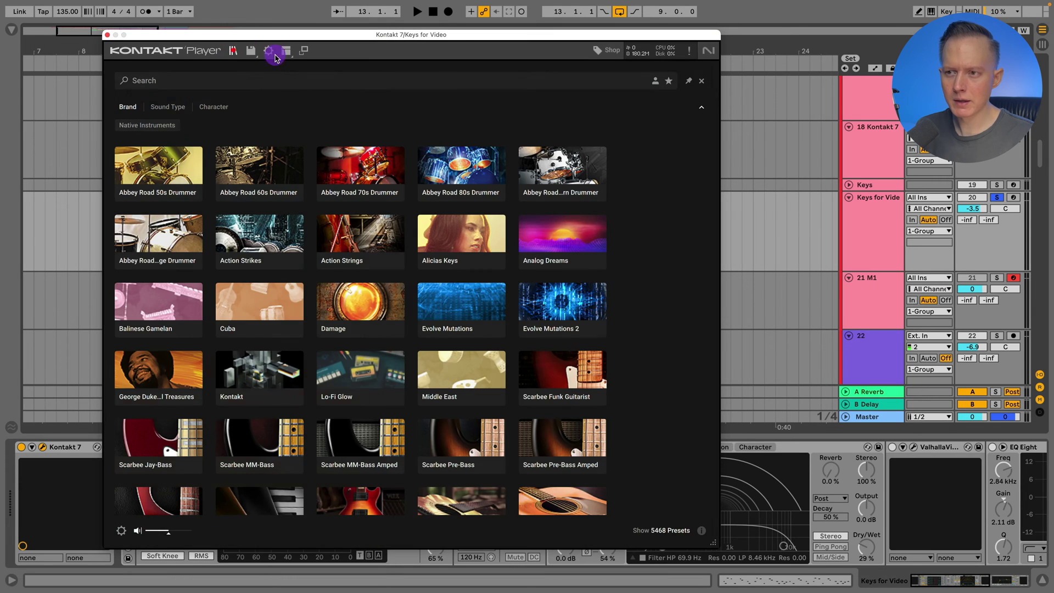
click(297, 79)
text(alic)
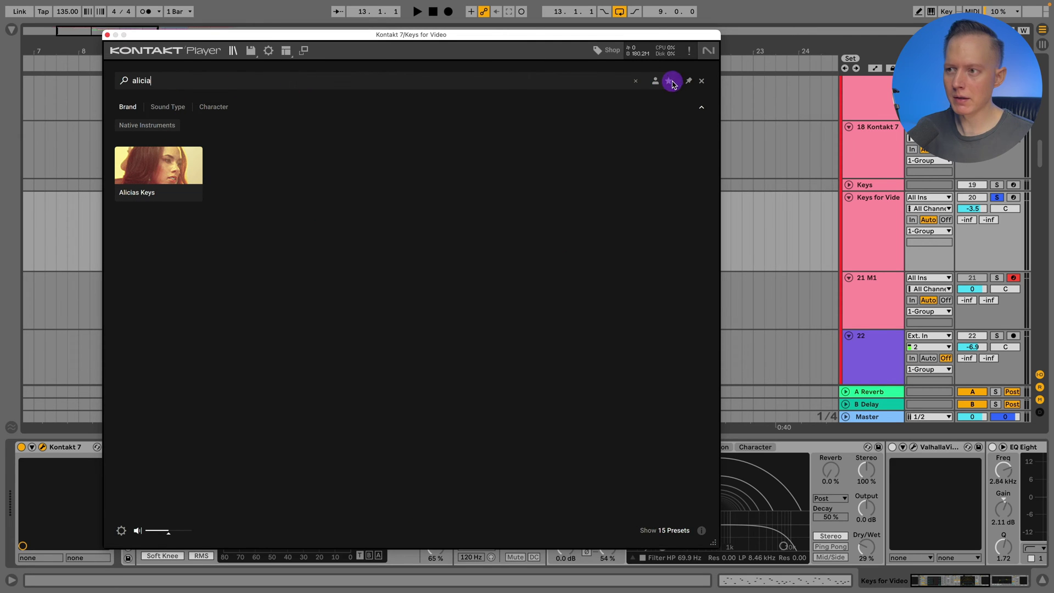
text(ia)
click(636, 80)
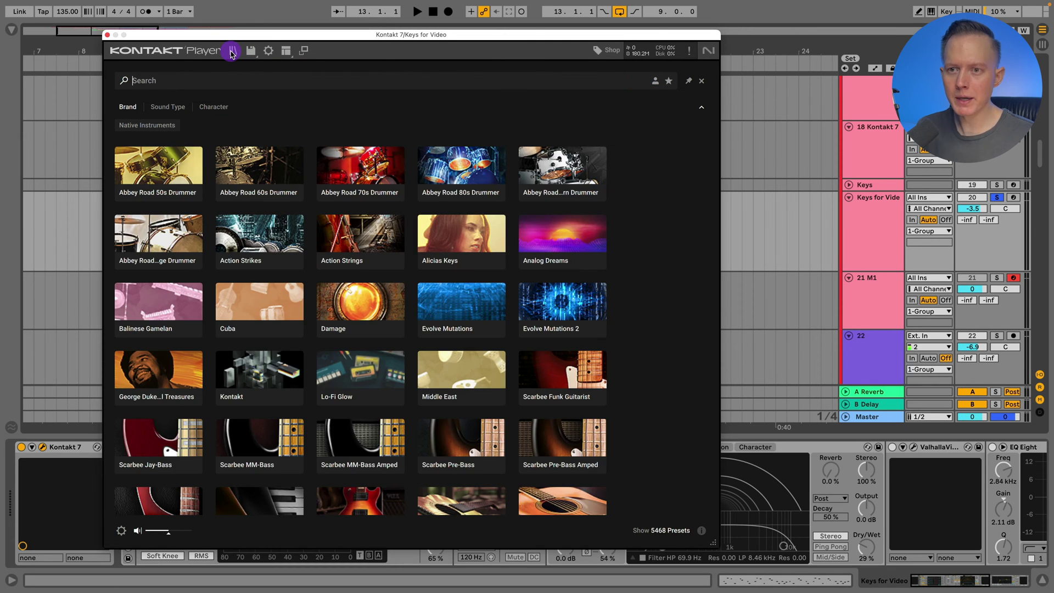
click(231, 53)
- Load The Maverick piano instrument from its library into the empty rack
scroll(322, 220, down, 10)
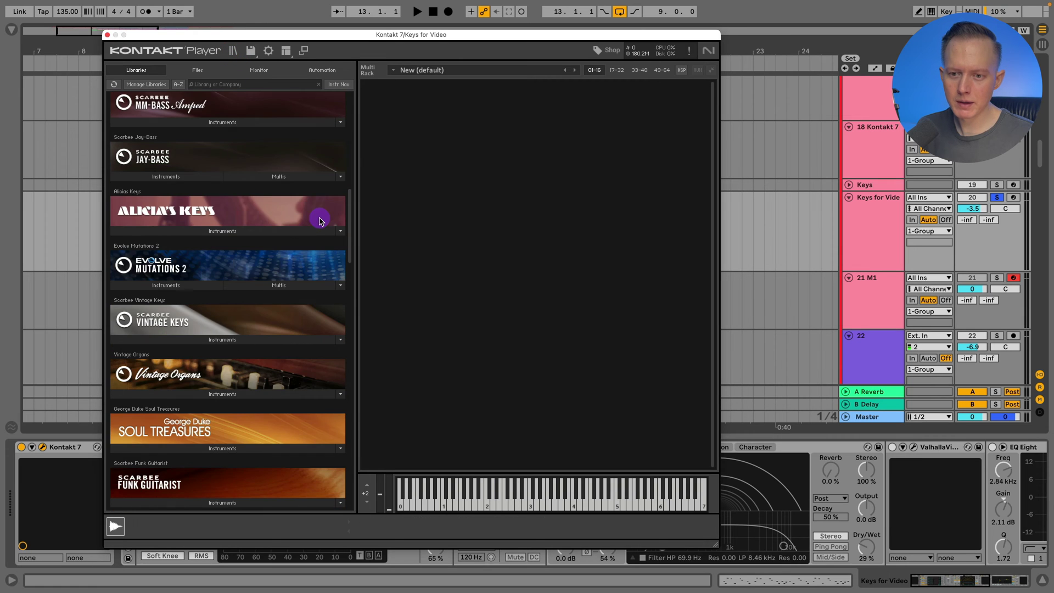
scroll(322, 220, down, 15)
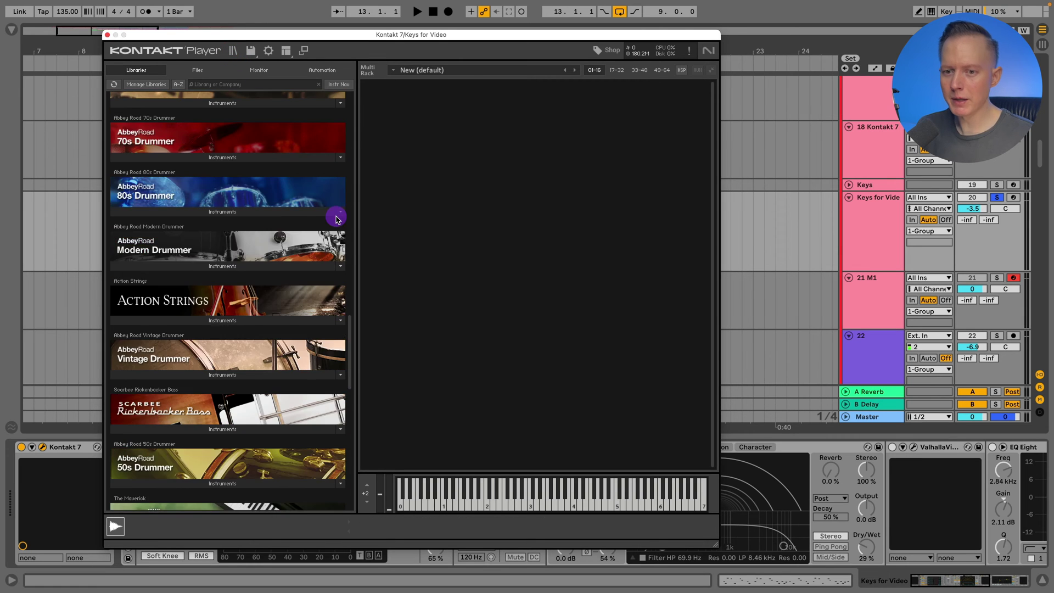
scroll(336, 219, down, 5)
scroll(342, 226, down, 3)
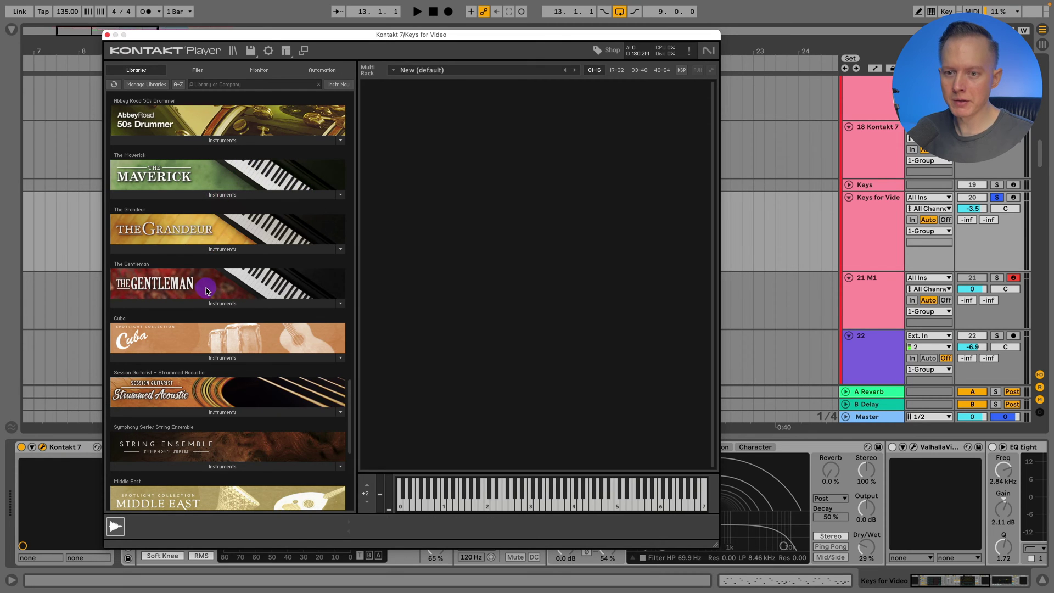
click(217, 199)
double_click(159, 207)
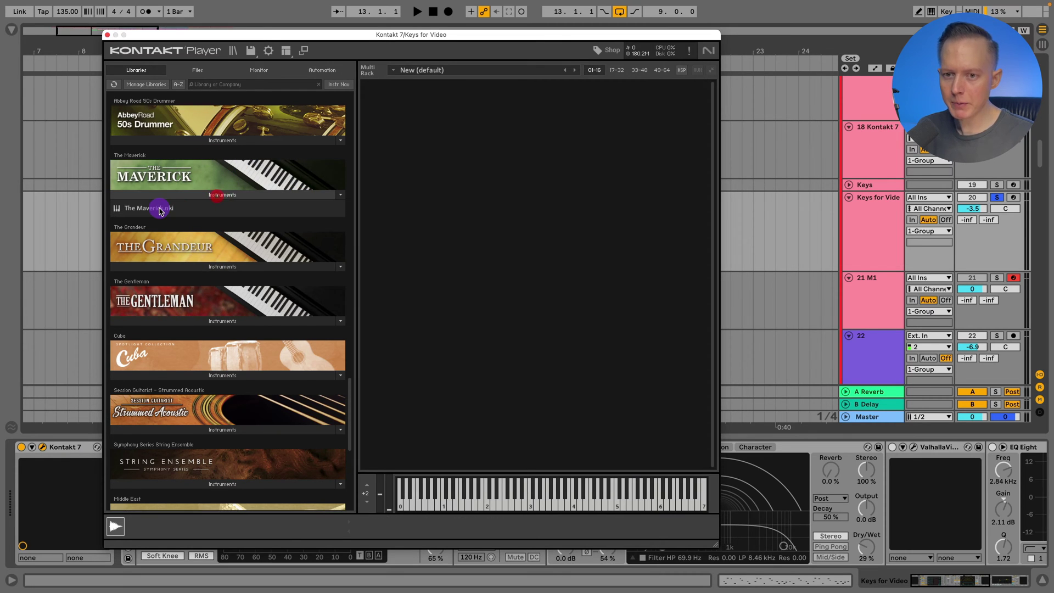
- Load The Grandeur piano as a second instrument in the rack, look it over and remove it again
click(212, 267)
double_click(149, 280)
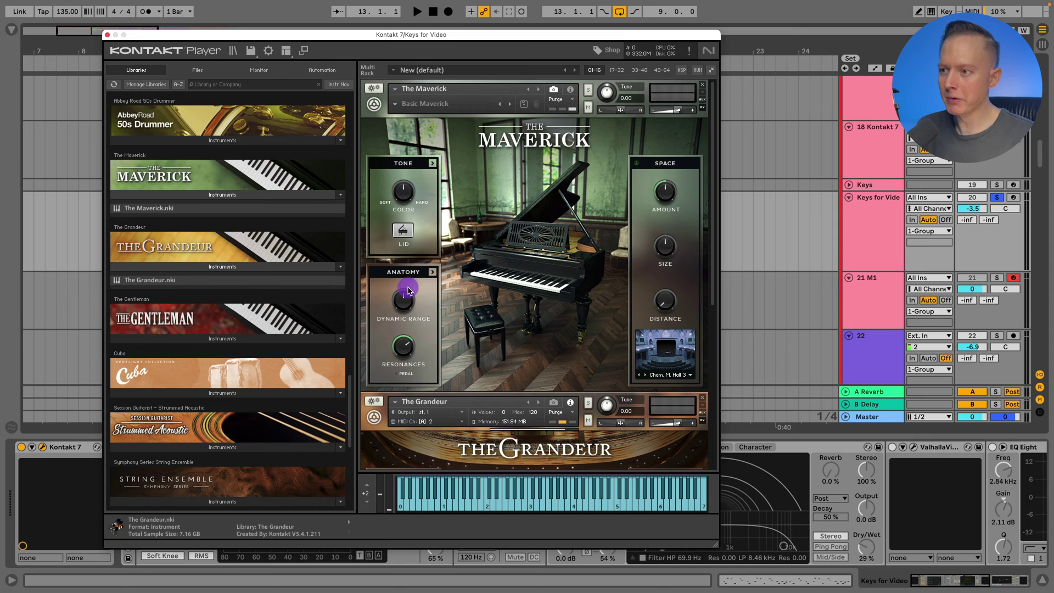
scroll(671, 222, down, 3)
scroll(671, 222, down, 6)
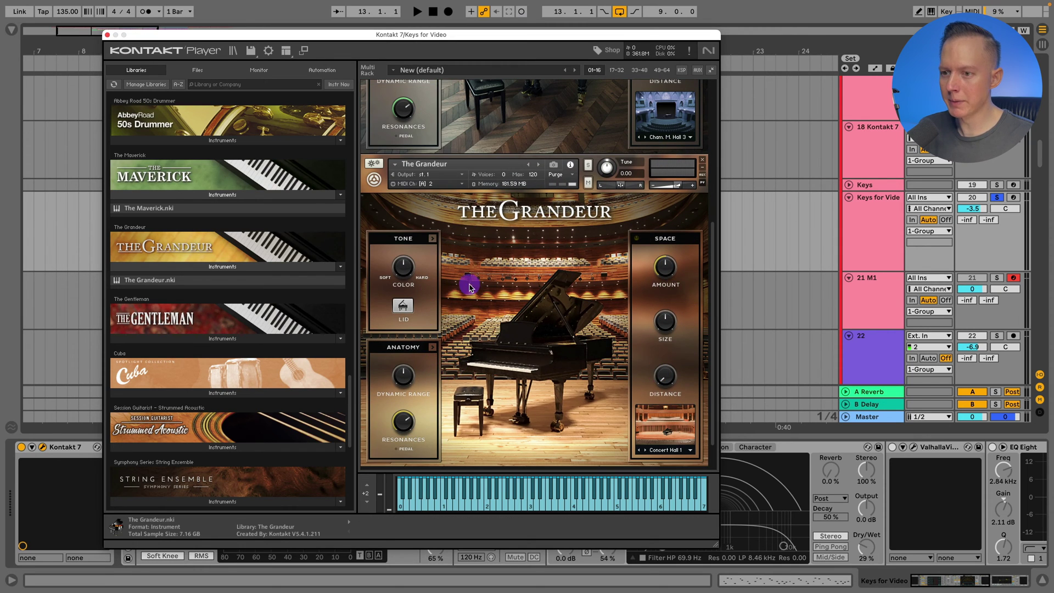
scroll(483, 263, up, 2)
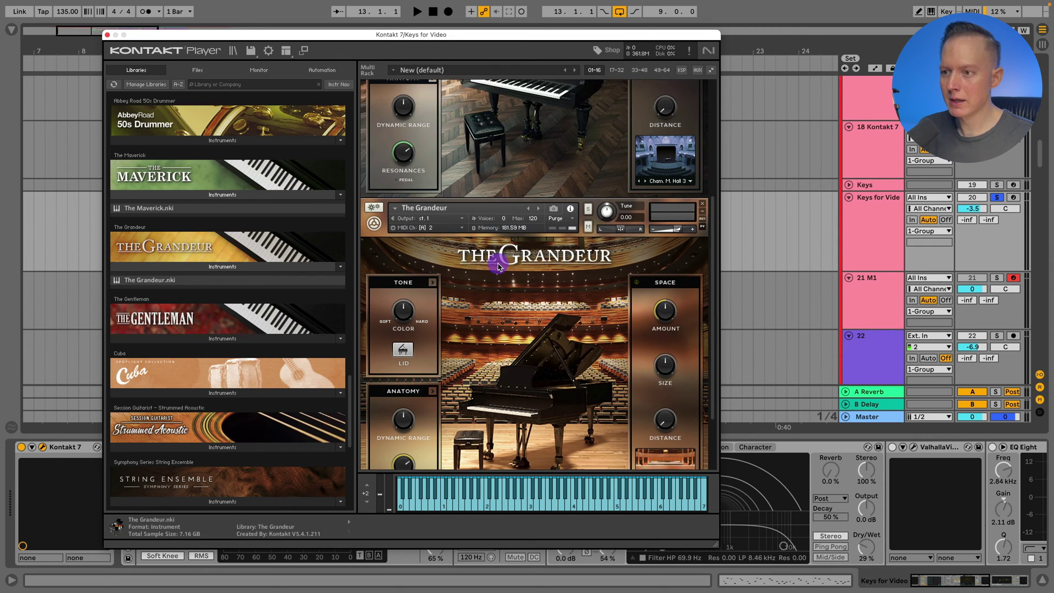
click(704, 206)
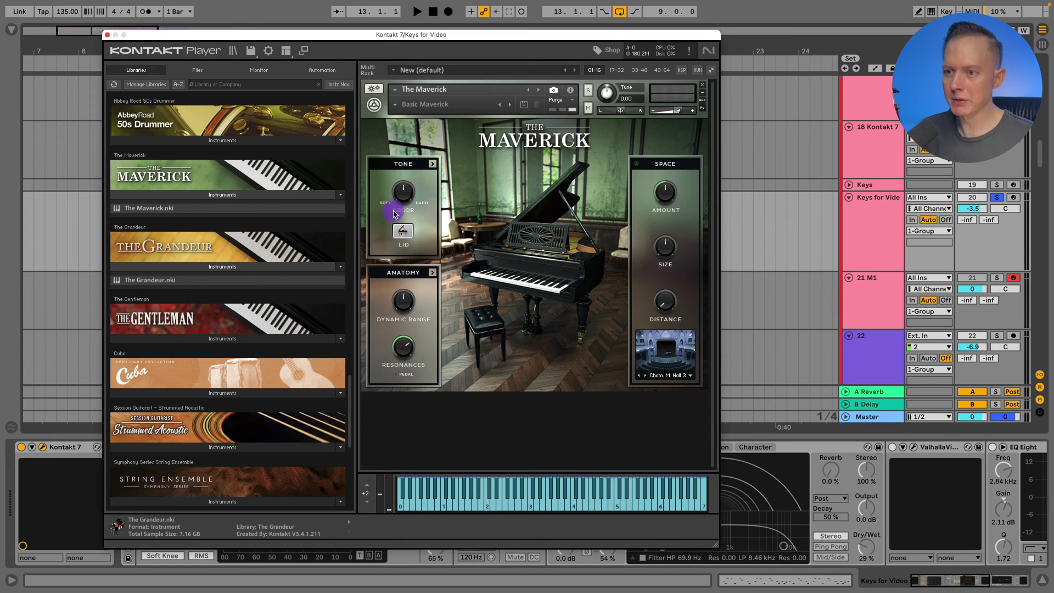
- Audition The Maverick with the Keys for Video clip and reset that track's volume to 0 dB
mouse_move(409, 201)
mouse_down()
mouse_move(438, 202)
mouse_move(420, 210)
mouse_up()
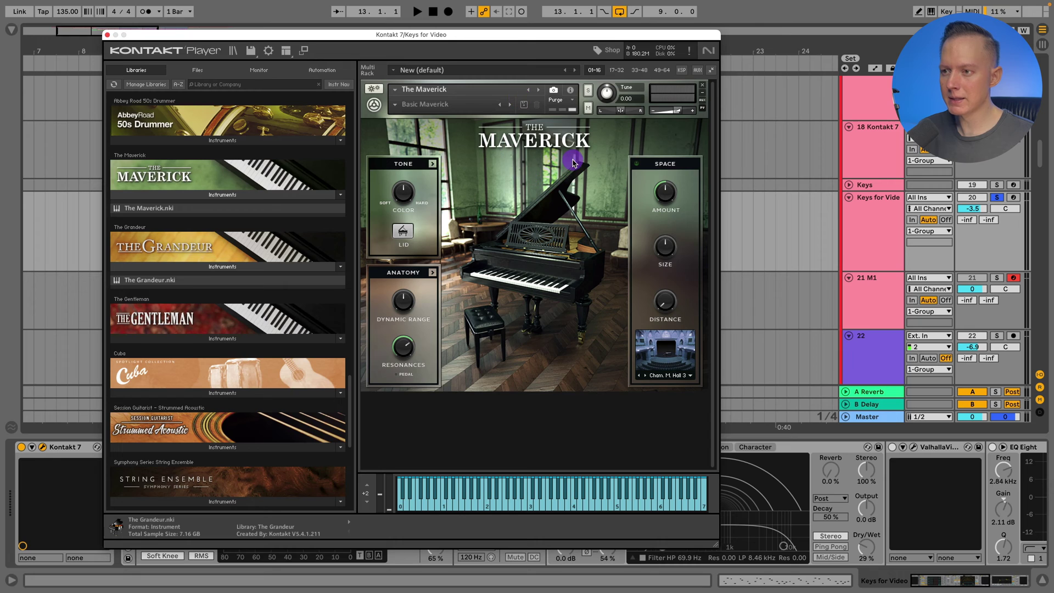
key(space)
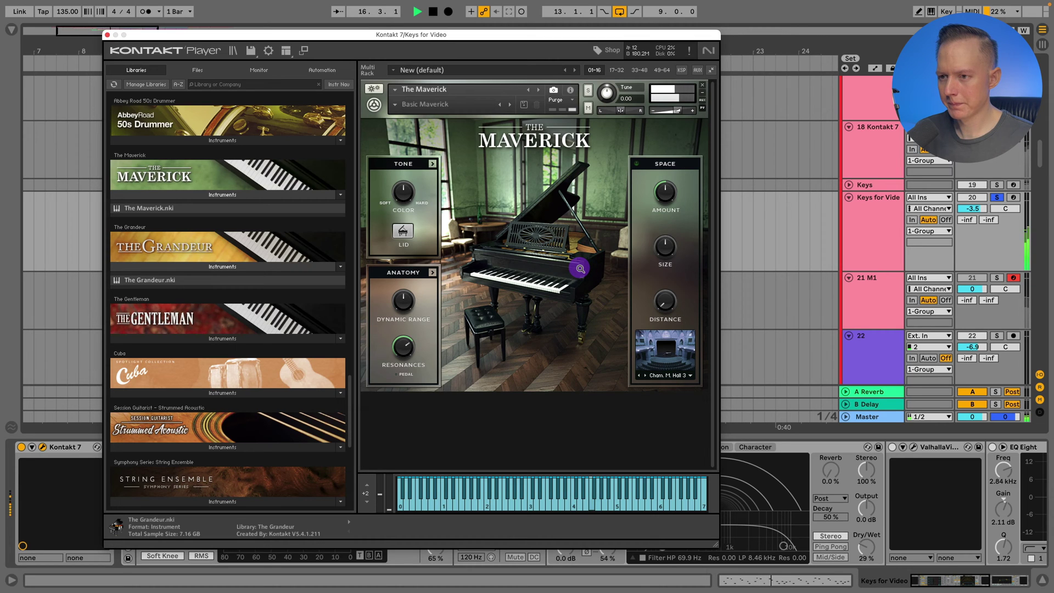
key(space)
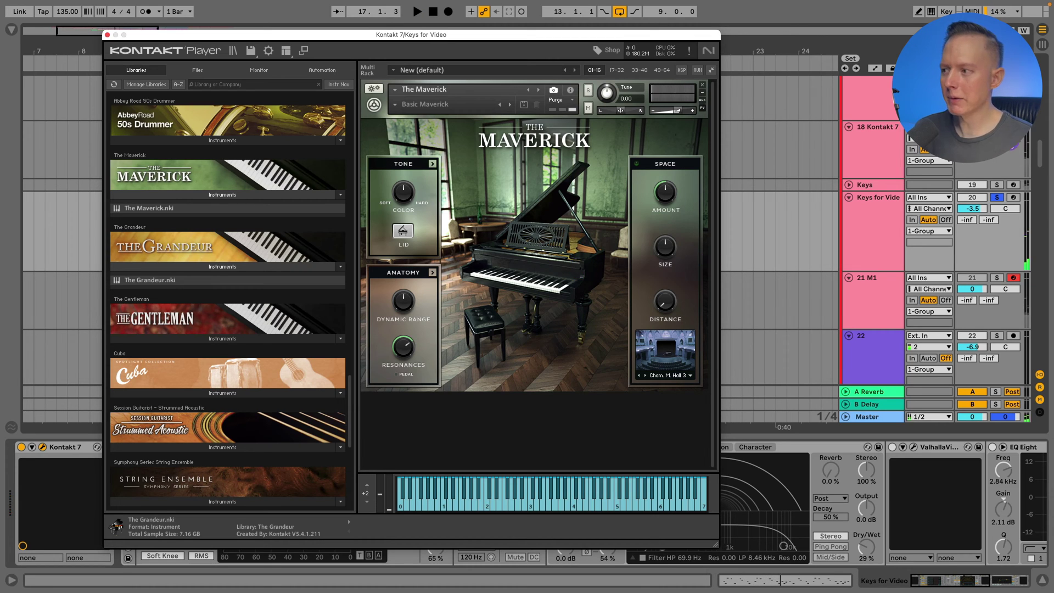
click(984, 211)
double_click(975, 209)
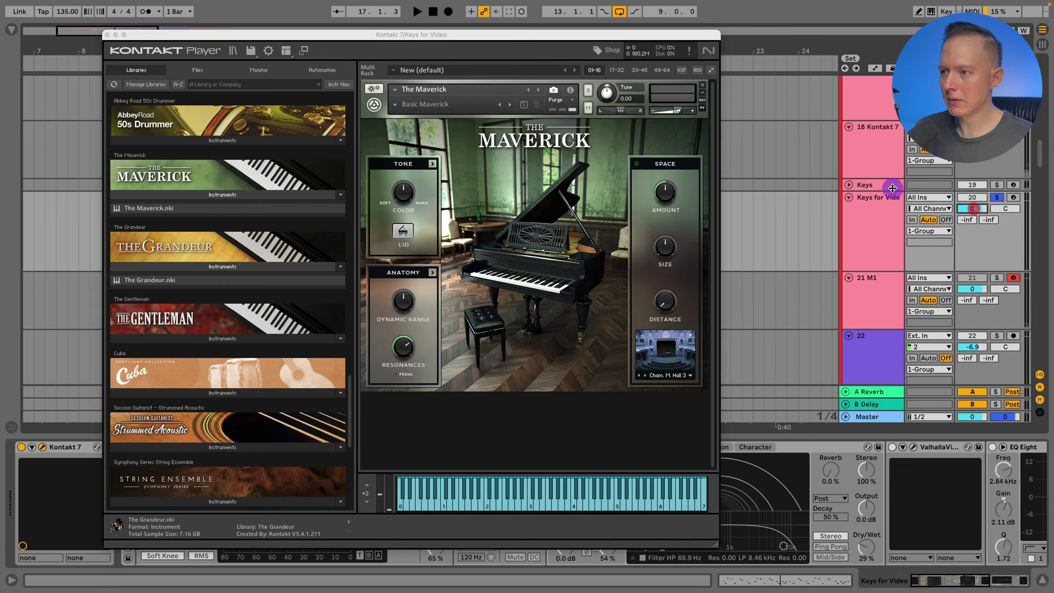
- Turn The Maverick's Color toward Hard and audition the piano part
click(424, 77)
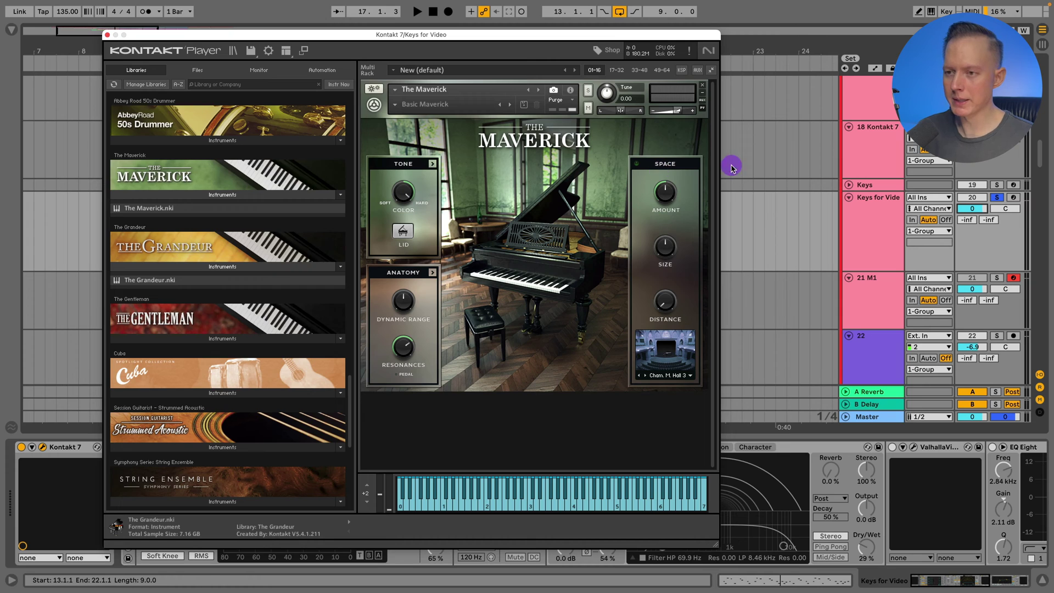
key(space)
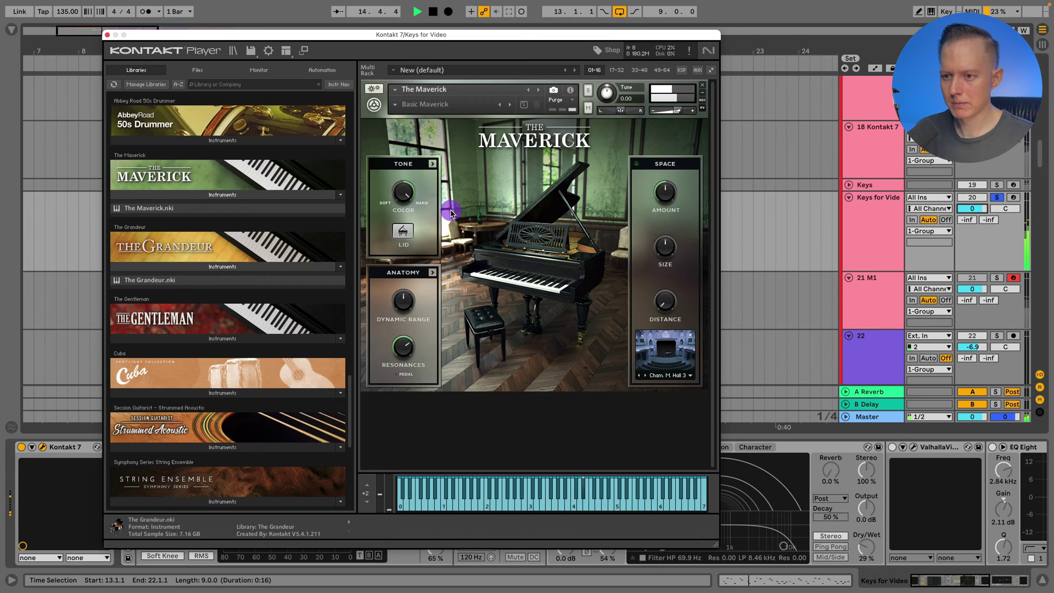
key(space)
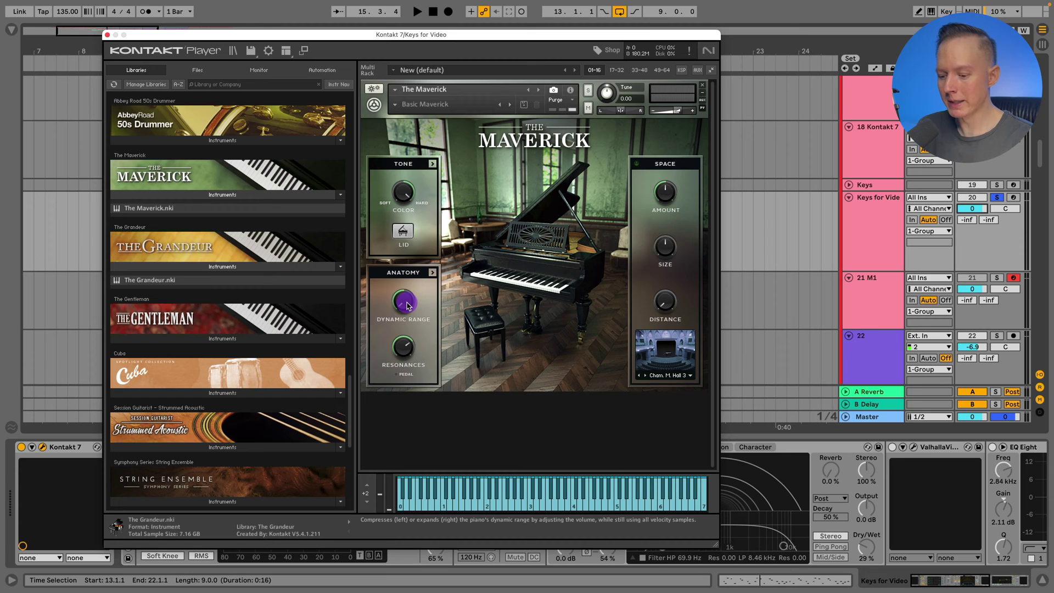
- Arm the Keys for Video track for recording and open The Maverick's Tone edit page
click(1012, 197)
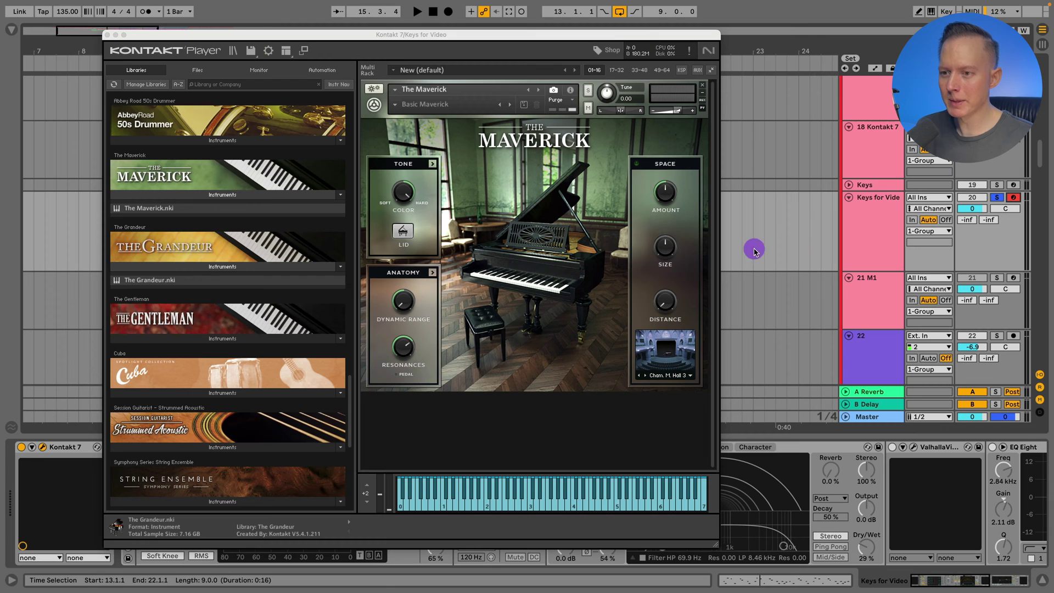
click(432, 163)
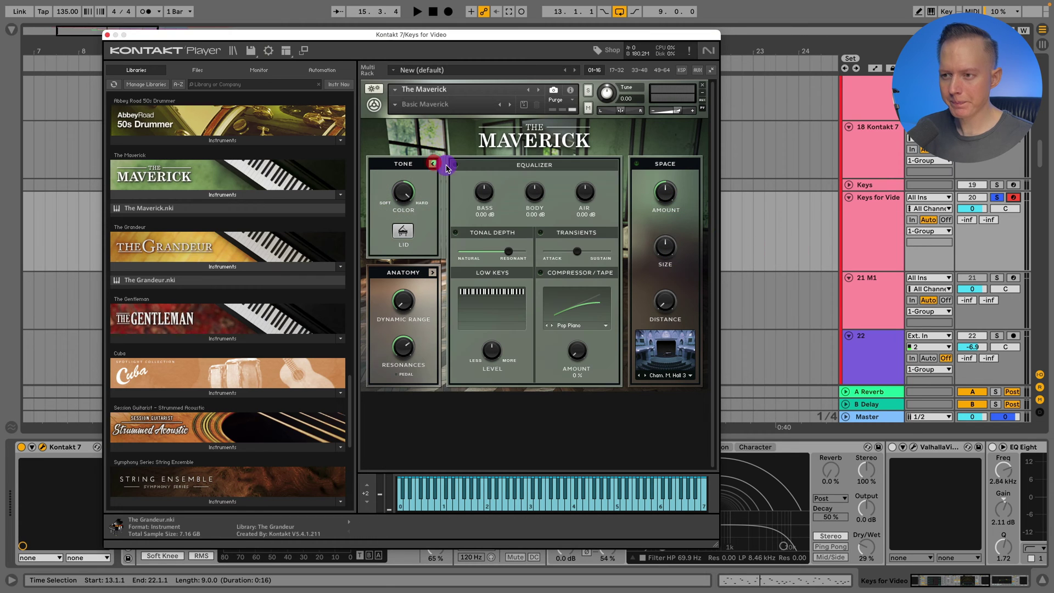
click(433, 163)
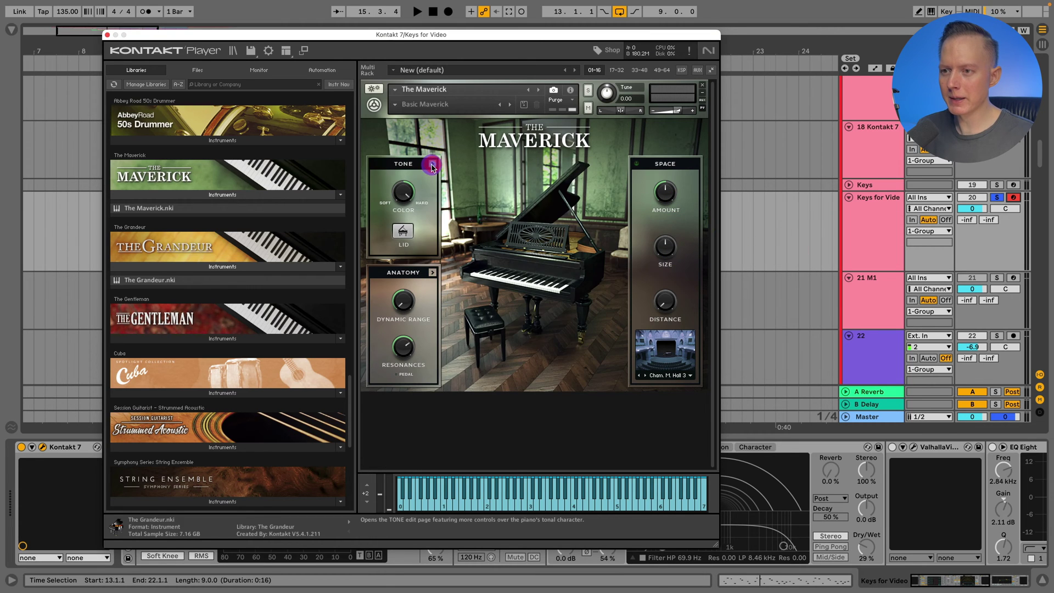
click(432, 163)
click(432, 163)
click(433, 163)
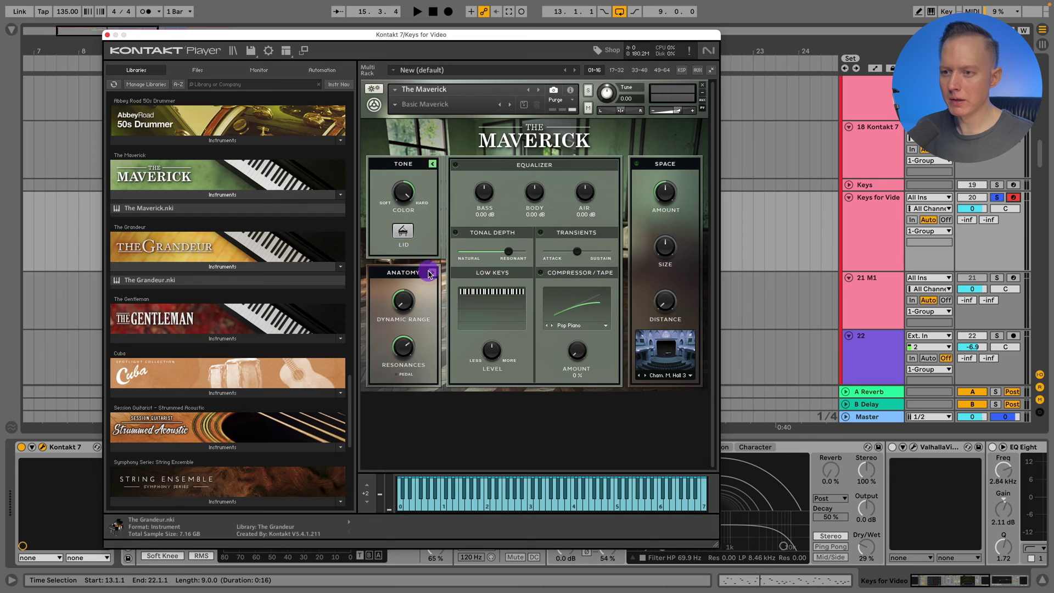
- Examine the Anatomy edit page's Overtones and Stereo Image controls while auditioning the piano
click(432, 273)
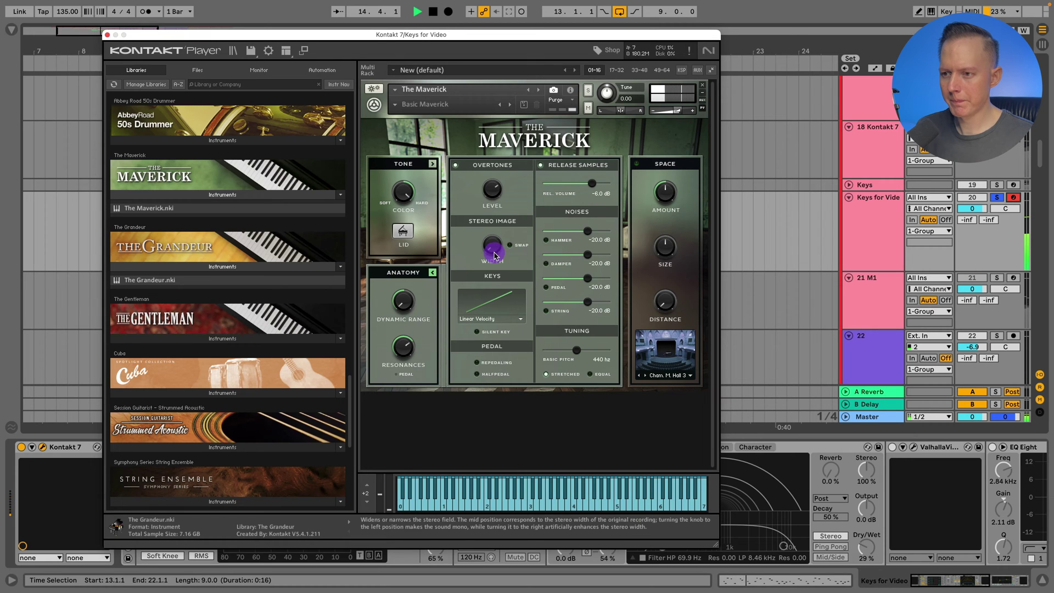
key(space)
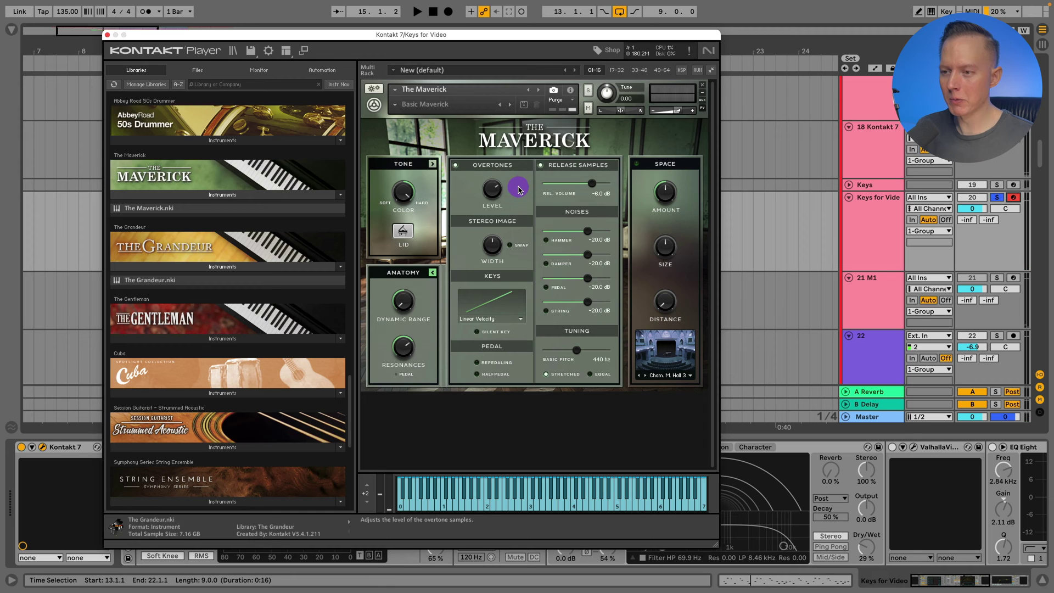
key(space)
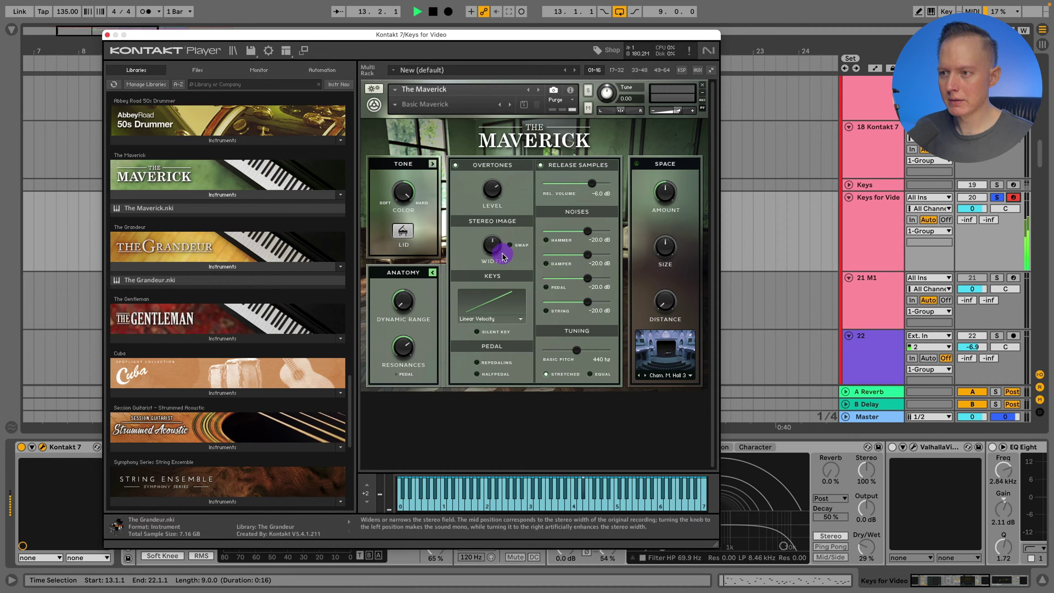
key(space)
click(432, 273)
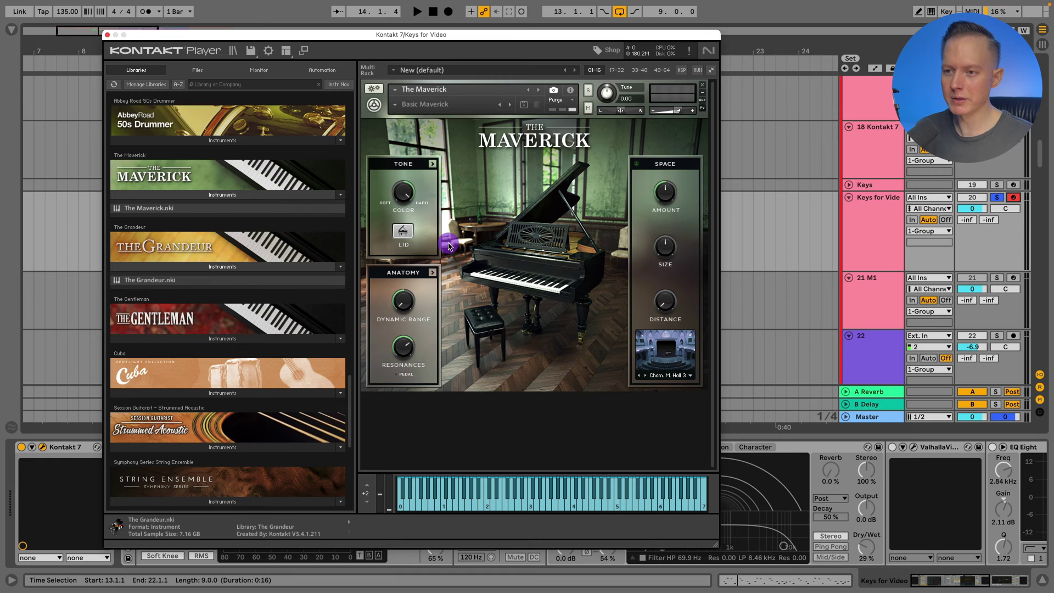
- On the Tone edit page's equalizer, boost Air to about 10.8 dB and cut Bass to about -5.2 dB during playback
click(432, 163)
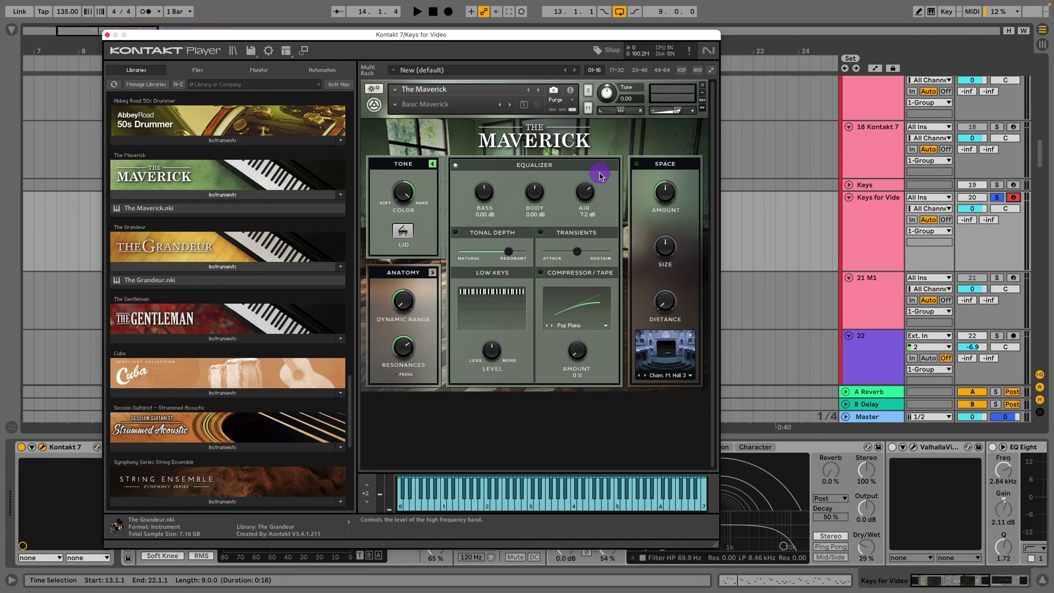
key(space)
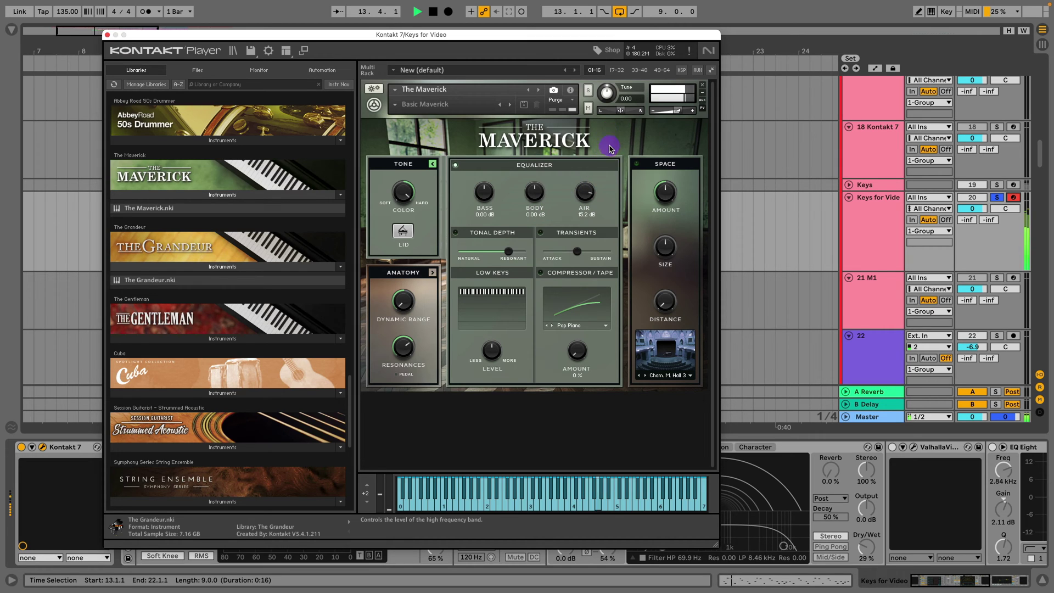
drag(611, 172, 611, 166)
mouse_move(484, 193)
mouse_down()
mouse_move(482, 212)
mouse_move(486, 194)
mouse_up()
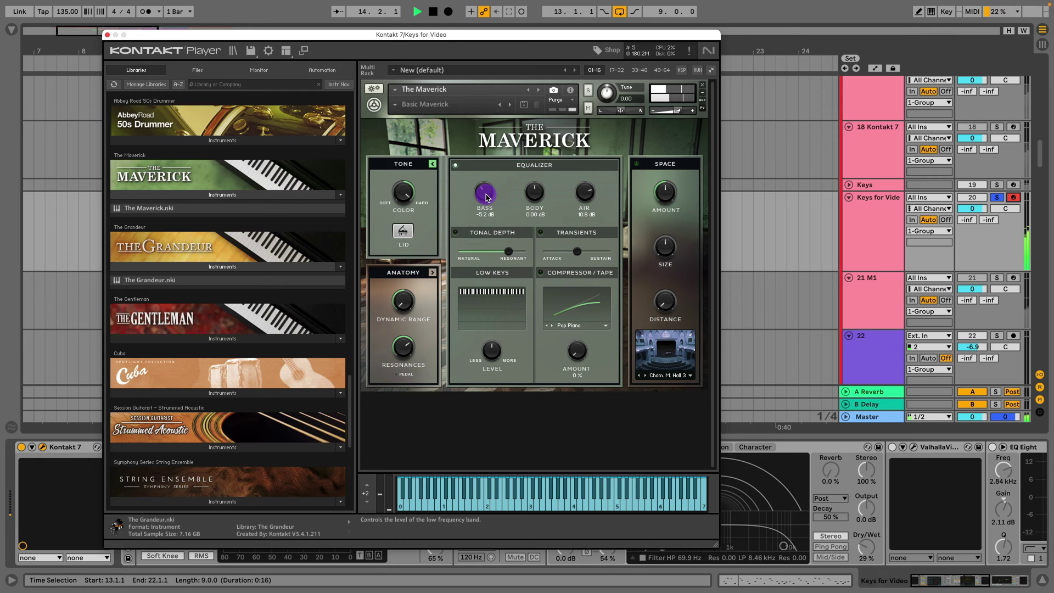
key(space)
click(432, 164)
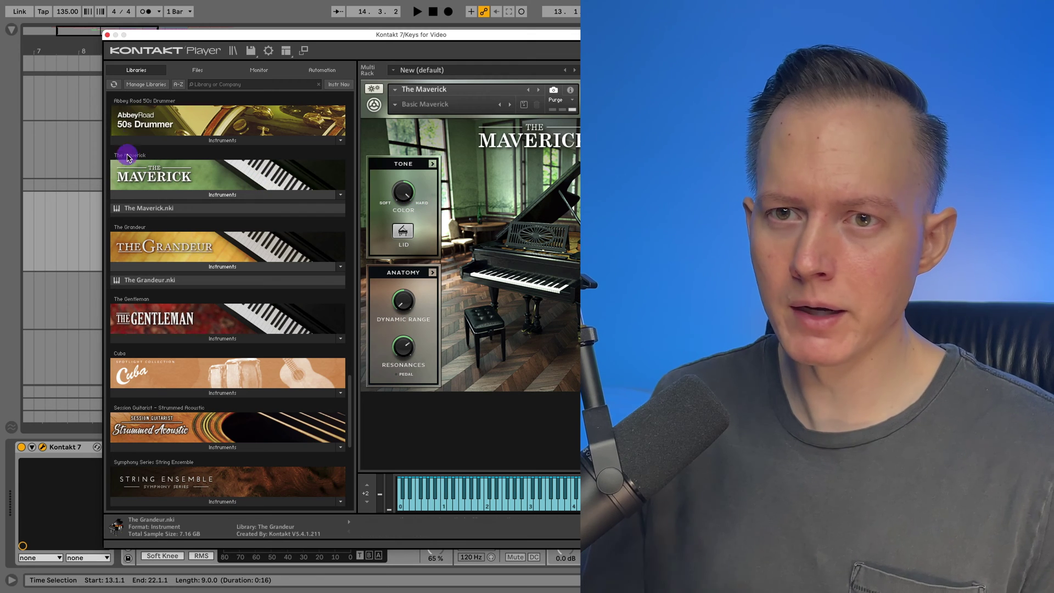
- Close the Kontakt window and switch on the Audio Effect Rack on the Keys for Video track
click(108, 35)
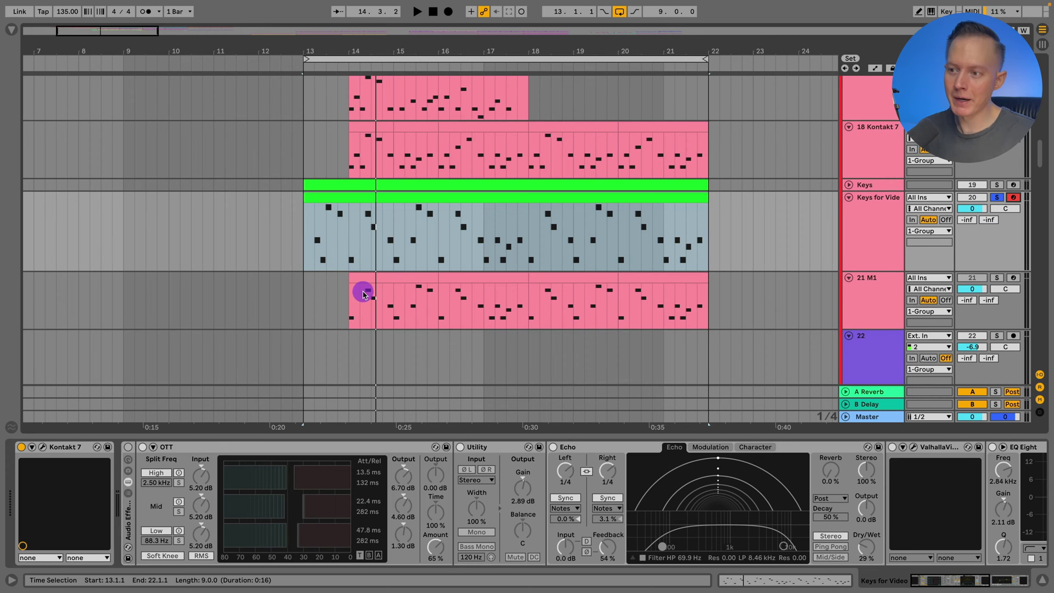
click(301, 251)
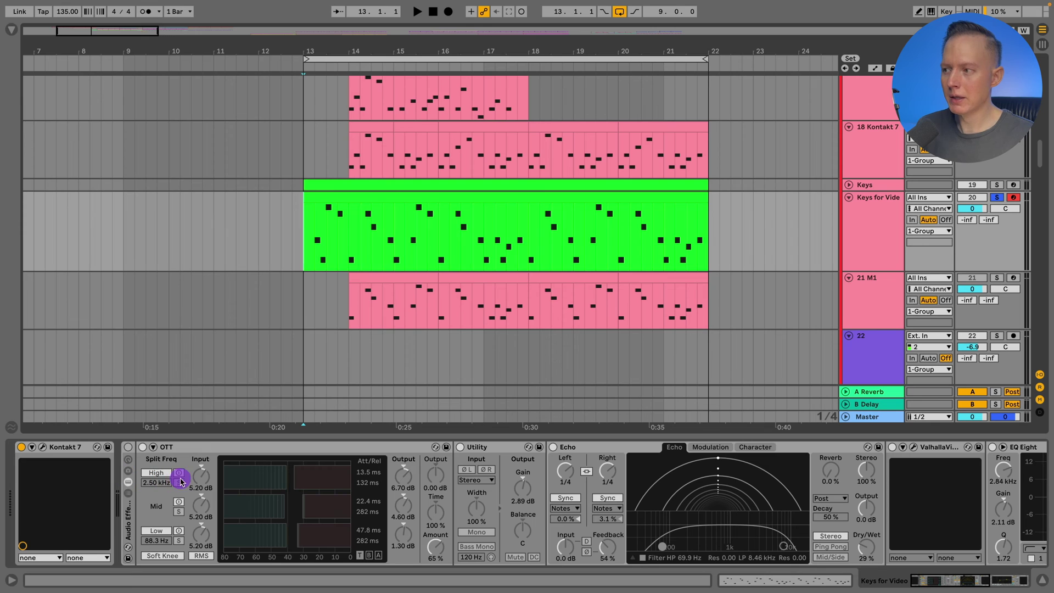
click(128, 447)
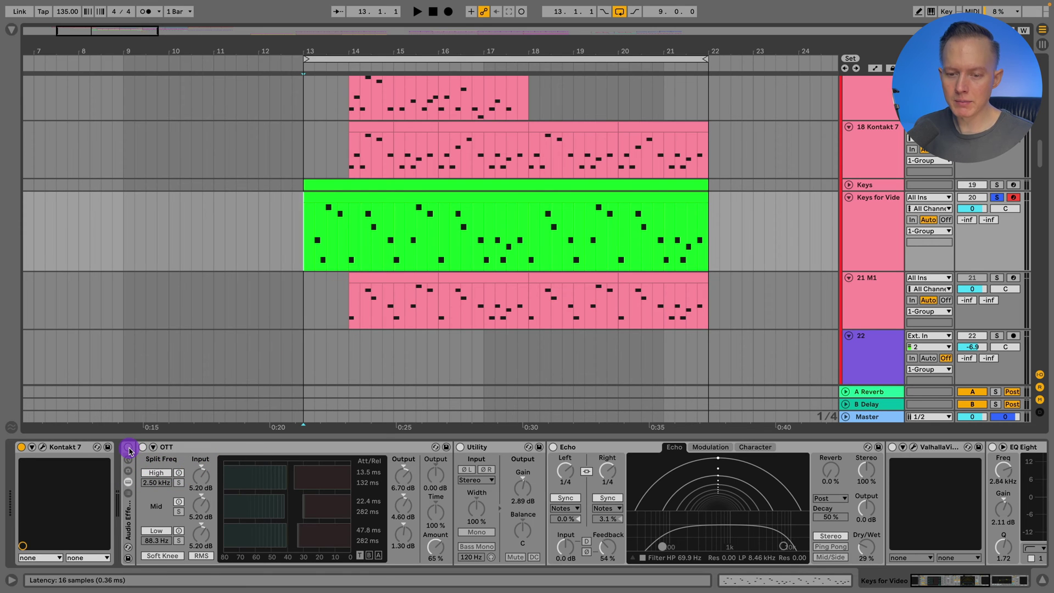
click(128, 447)
click(188, 450)
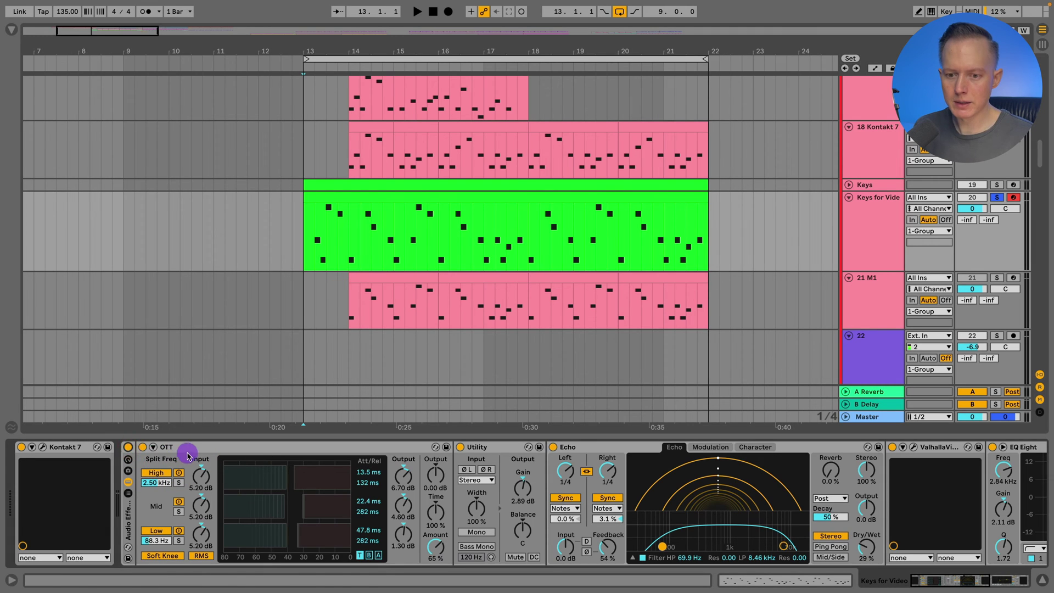
- Bypass Utility, Echo, ValhallaVintageVerb, EQ Eight and Kickstart 2 in the rack, keeping only OTT active
click(499, 450)
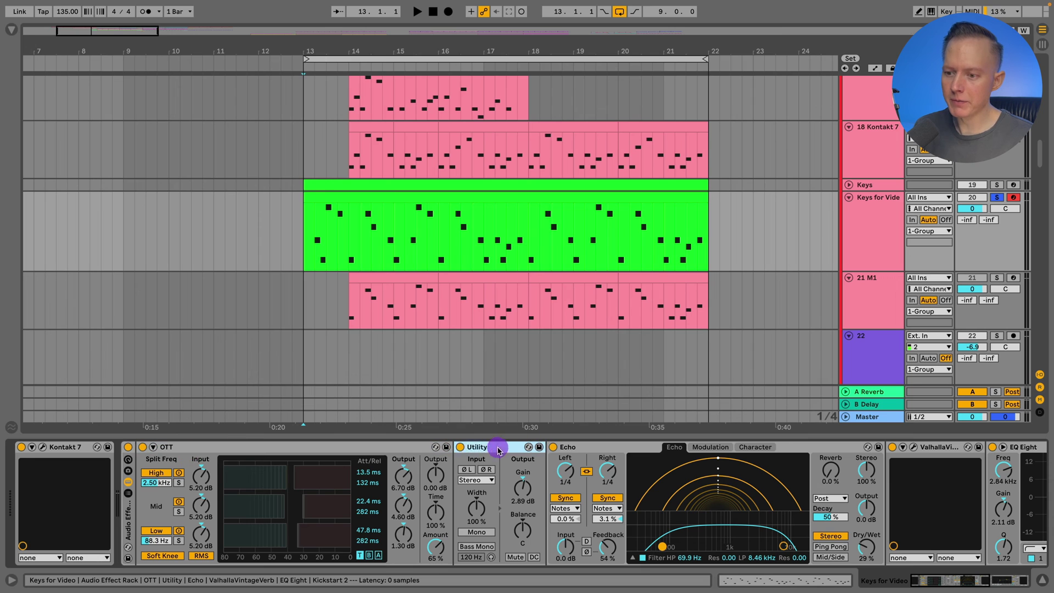
click(462, 448)
click(552, 447)
scroll(576, 447, right, 5)
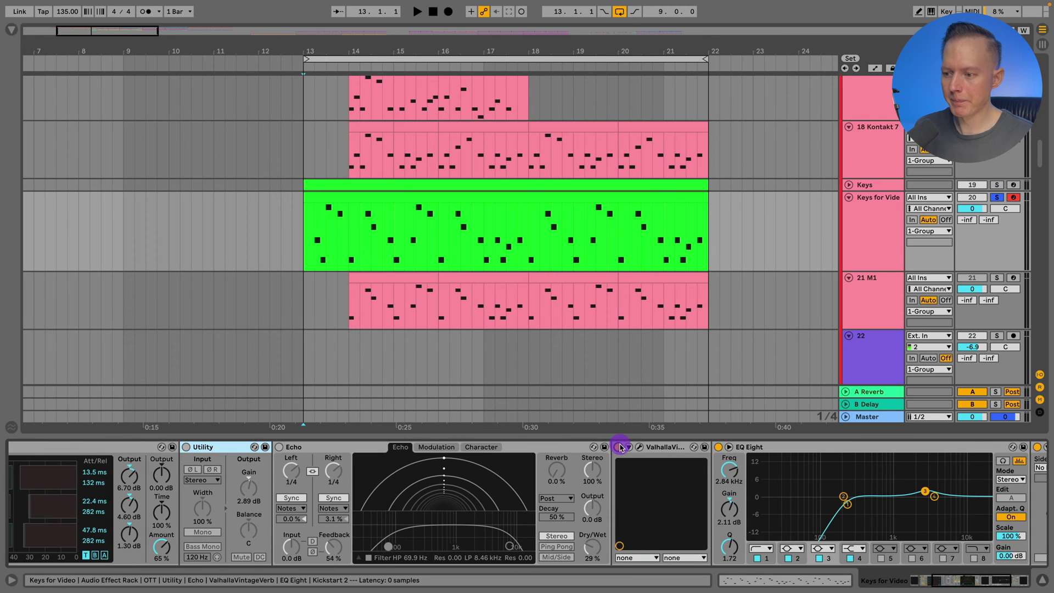
click(620, 448)
click(718, 447)
scroll(718, 447, right, 5)
click(812, 448)
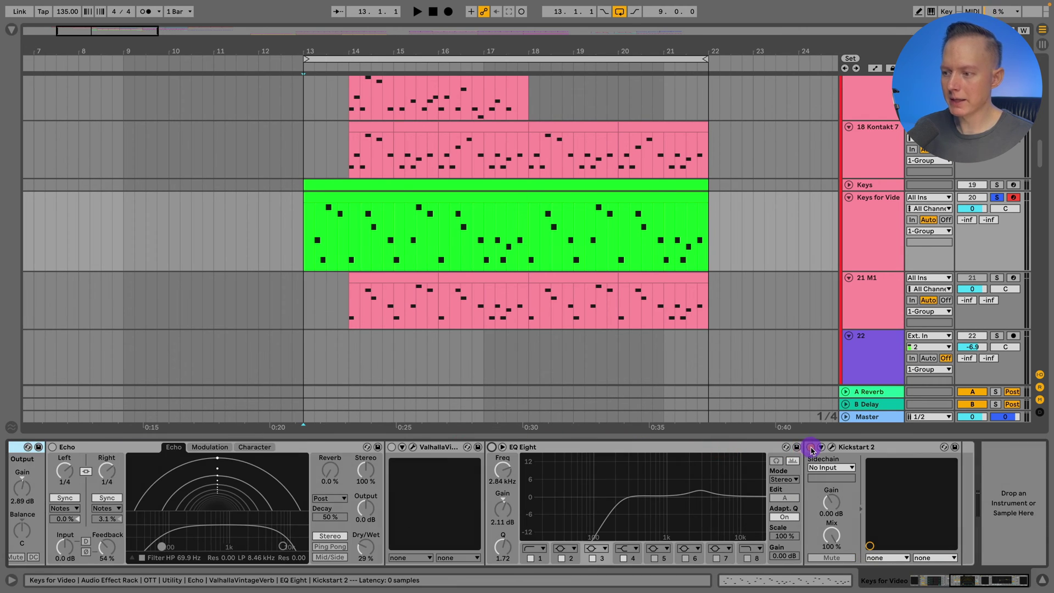
scroll(790, 448, left, 10)
click(494, 472)
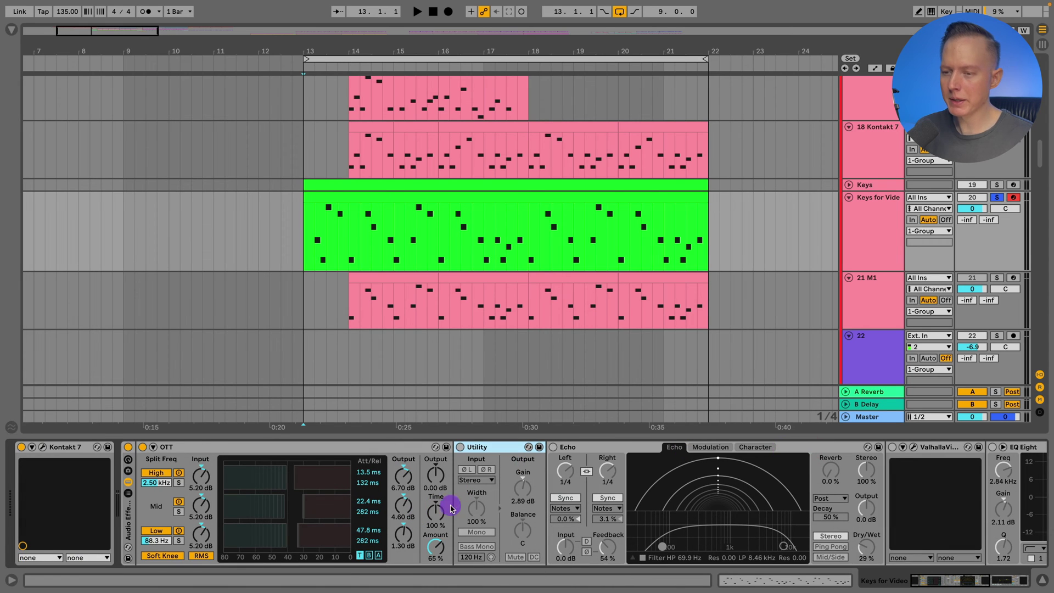
- Audition OTT with its Amount at 0% and at 65%, and lower the Keys for Video track volume to -3.5 dB
drag(433, 556, 434, 561)
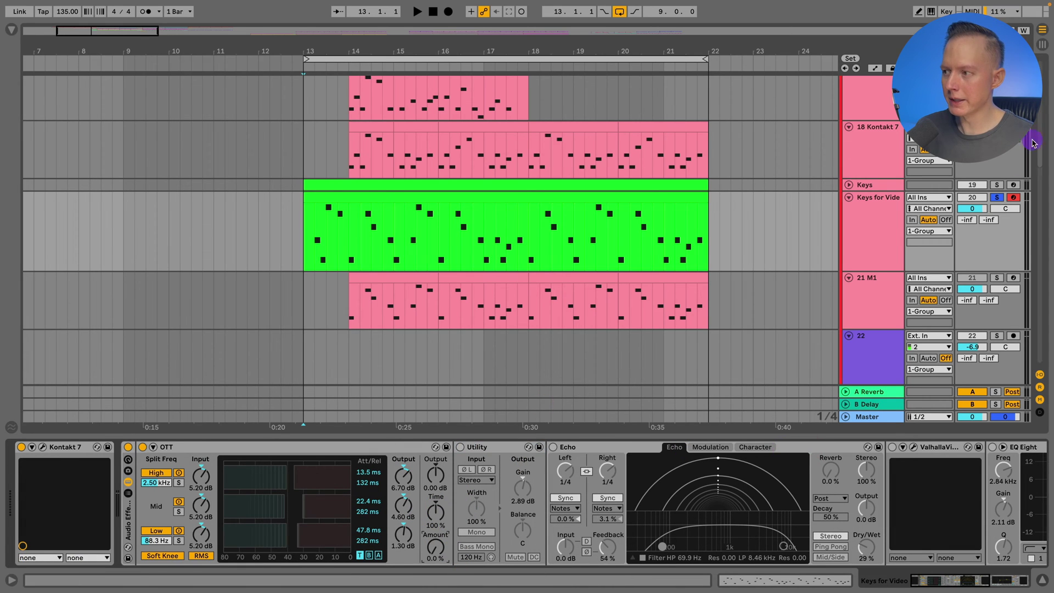
click(393, 194)
key(space)
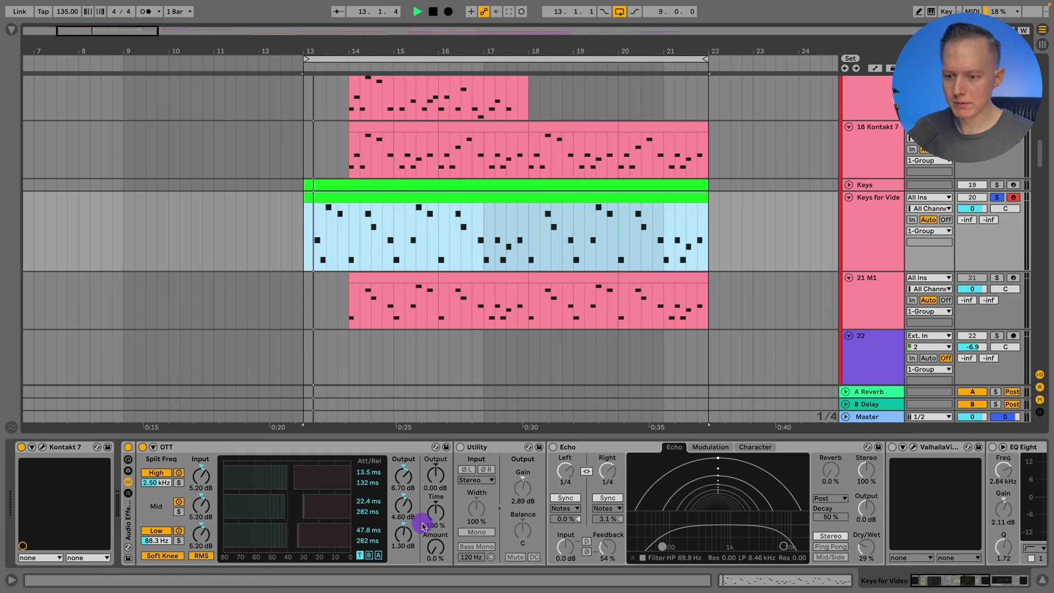
drag(438, 551, 439, 516)
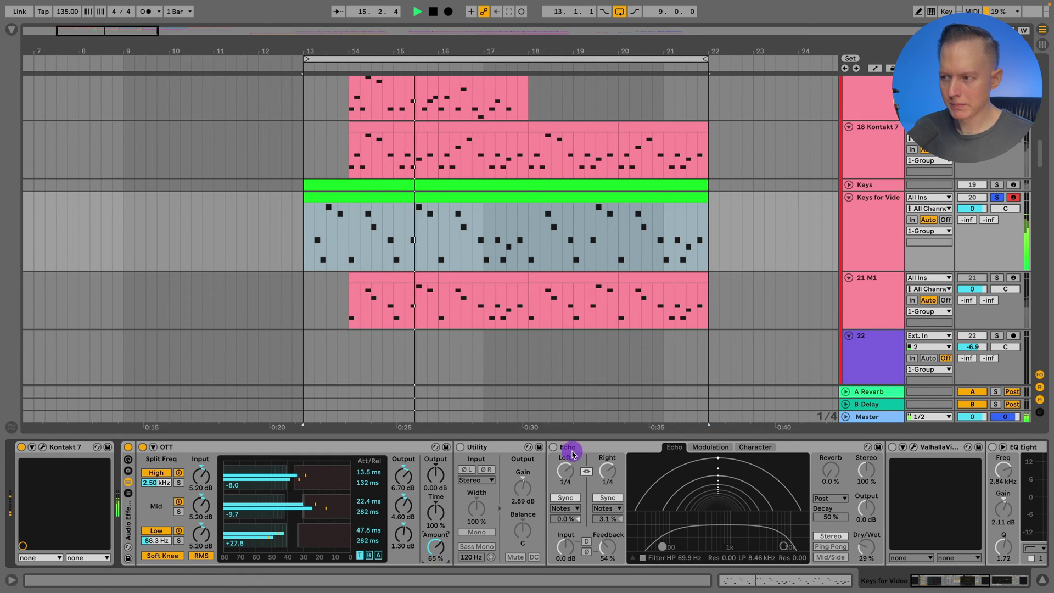
click(882, 236)
key(space)
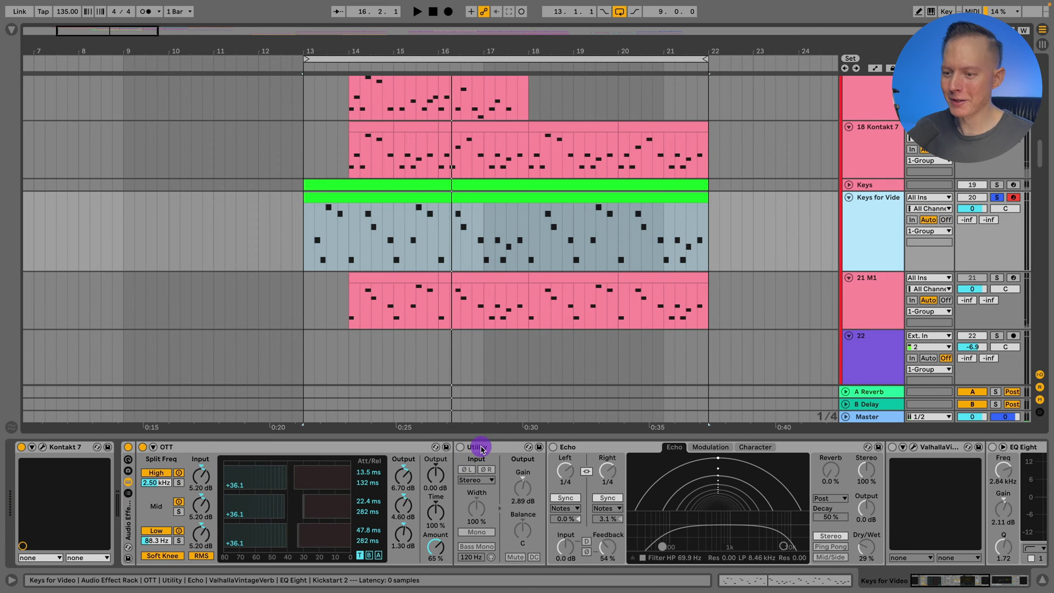
drag(973, 214, 973, 222)
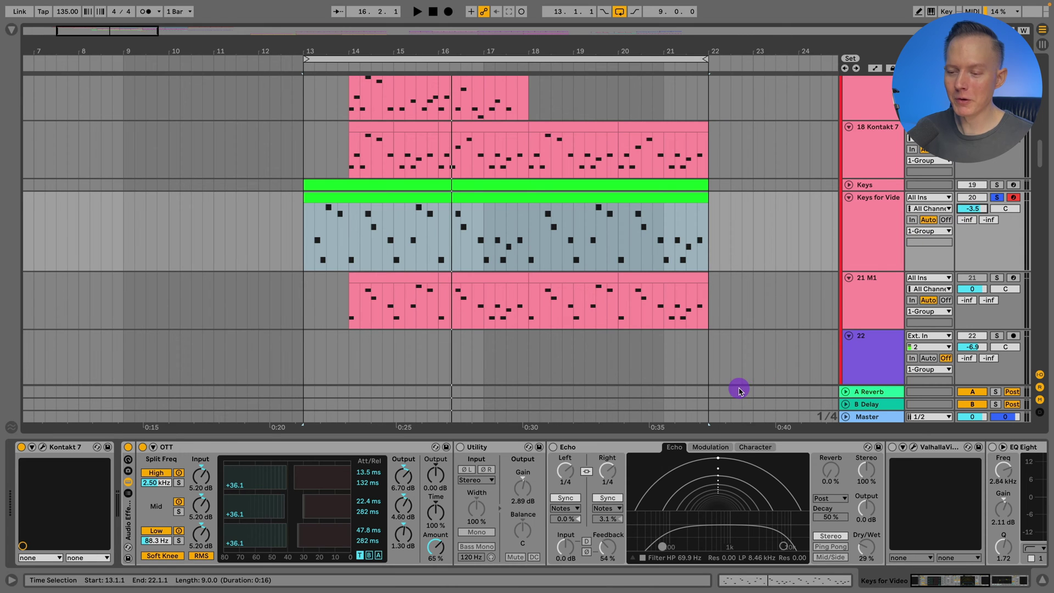
- Compare the piano with Utility switched on and off during playback, leaving it bypassed
scroll(714, 444, right, 5)
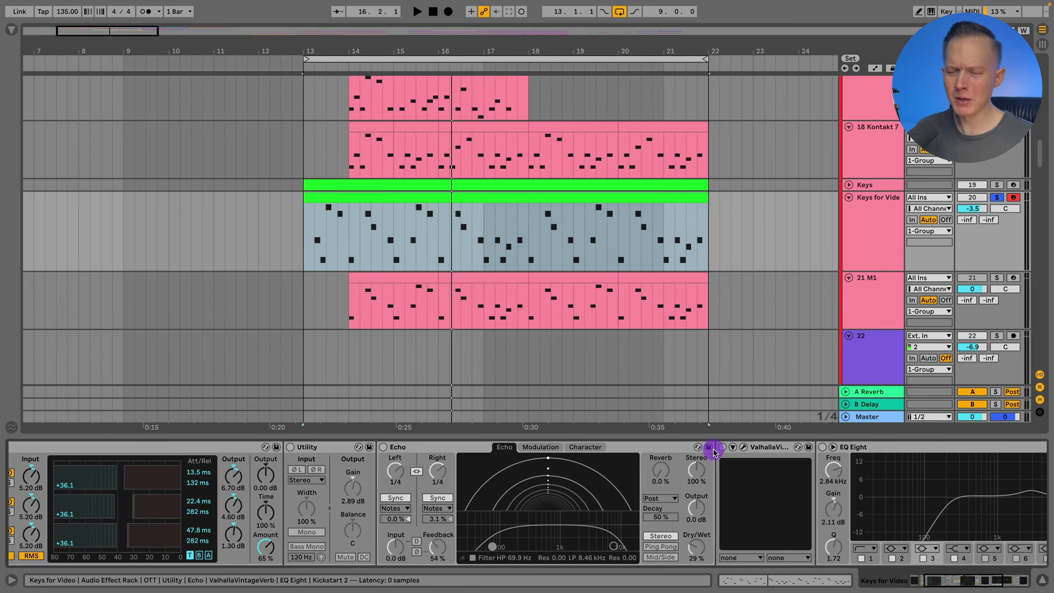
scroll(387, 494, left, 5)
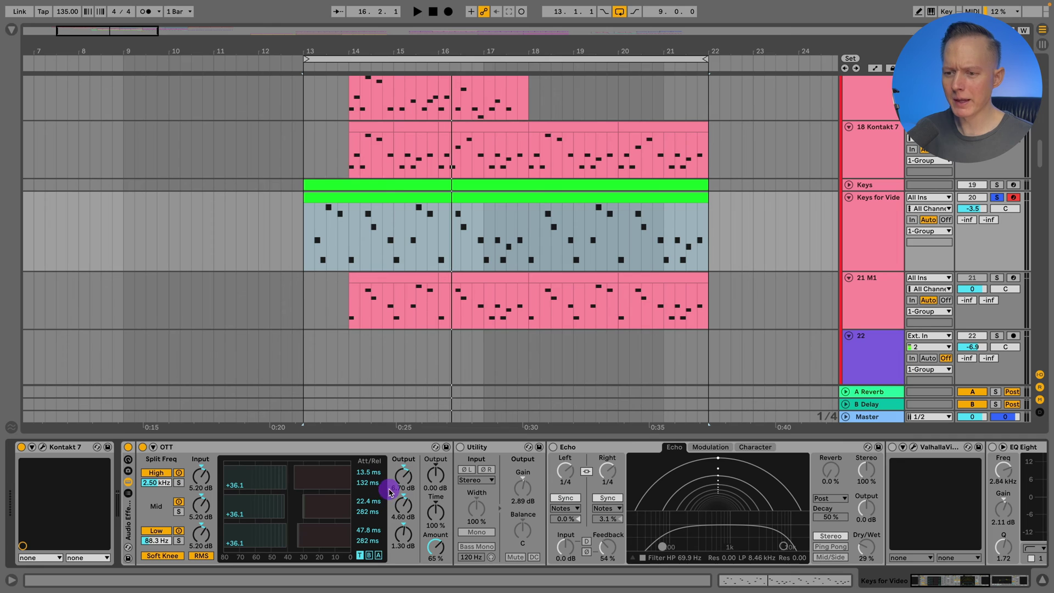
click(459, 448)
click(459, 448)
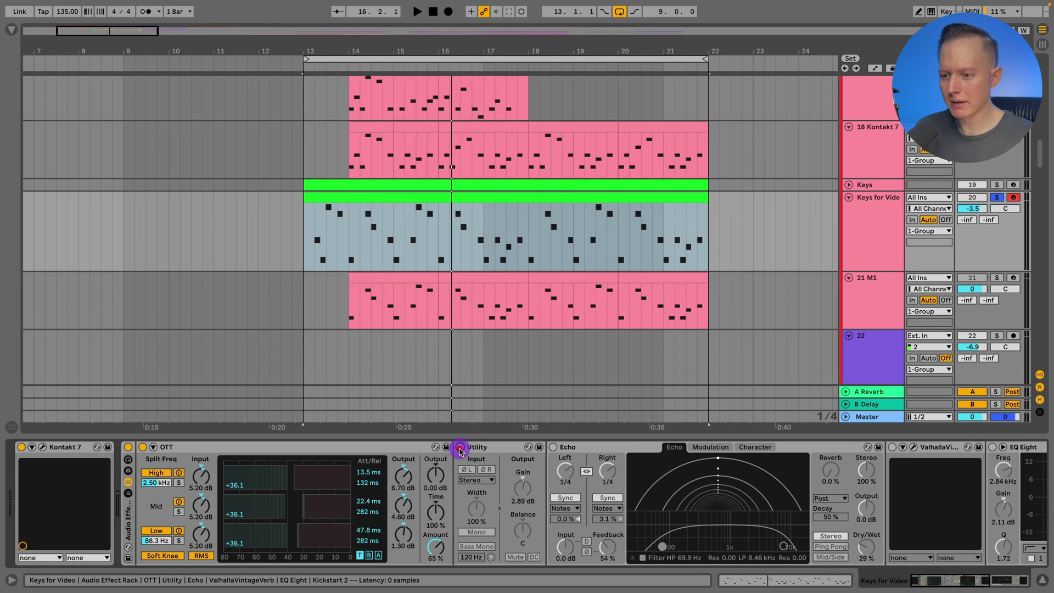
click(460, 448)
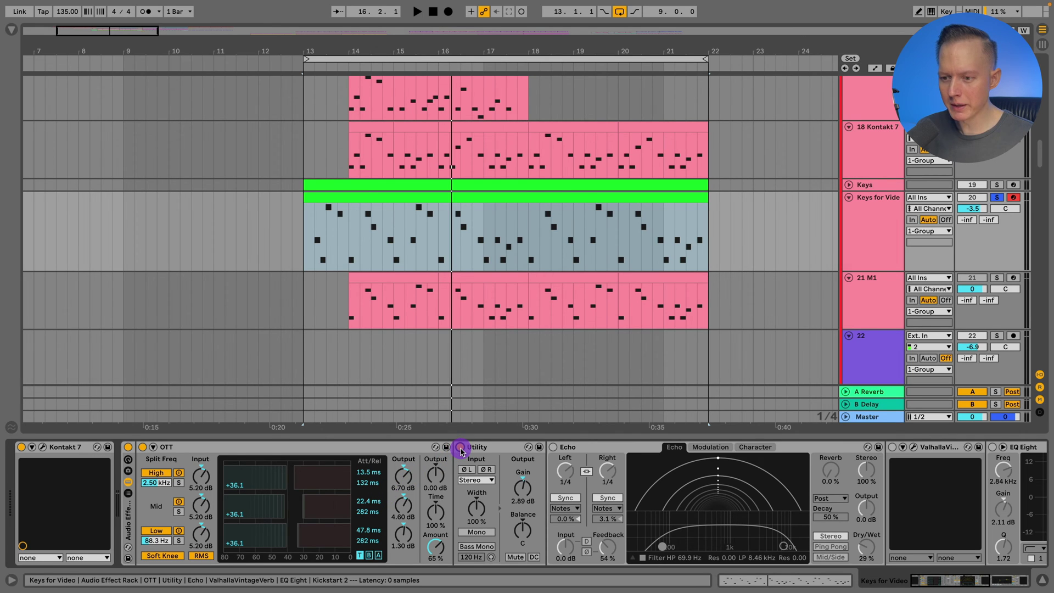
key(space)
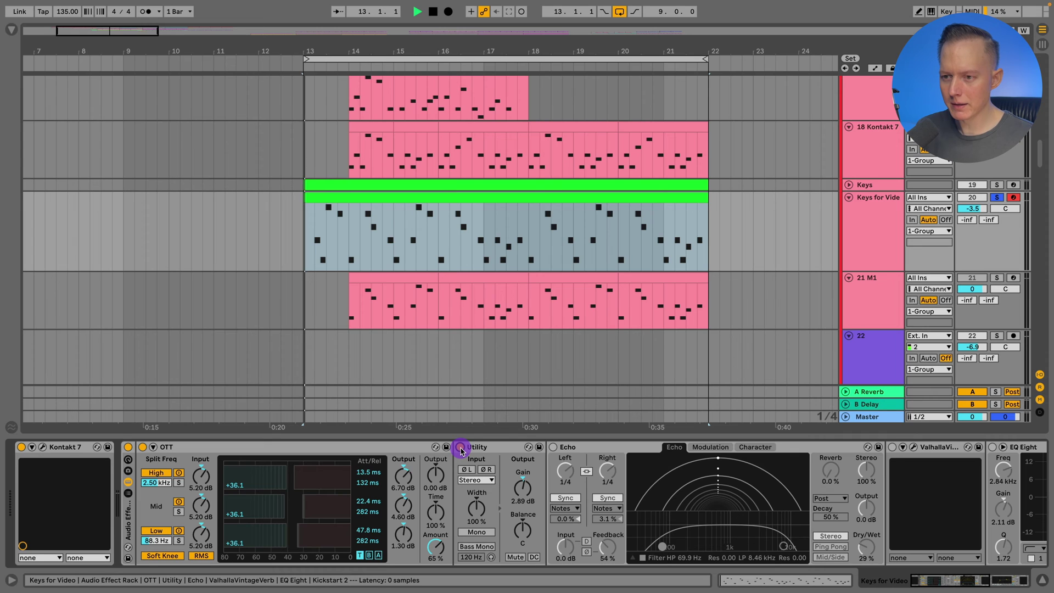
click(460, 448)
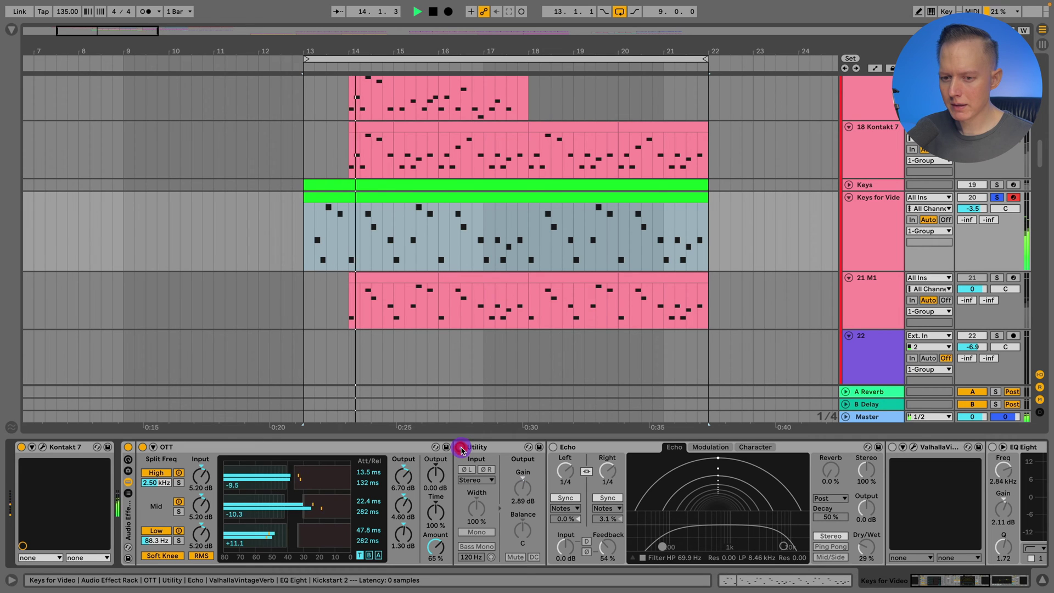
key(space)
- Switch on Echo and set its linked left and right delay times to 1/8
scroll(552, 453, right, 2)
click(533, 447)
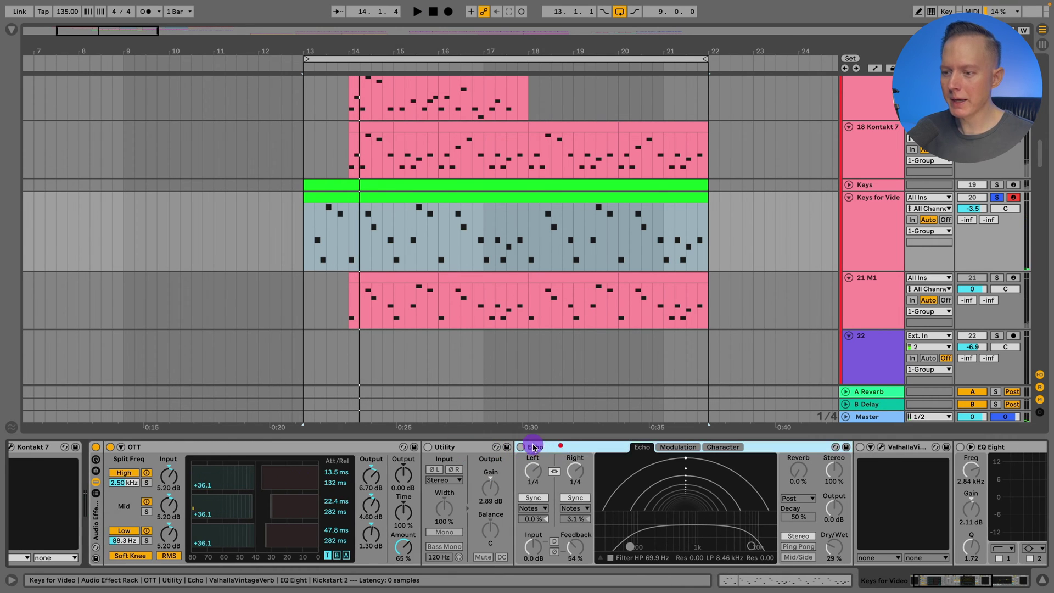
click(521, 447)
scroll(519, 444, right, 6)
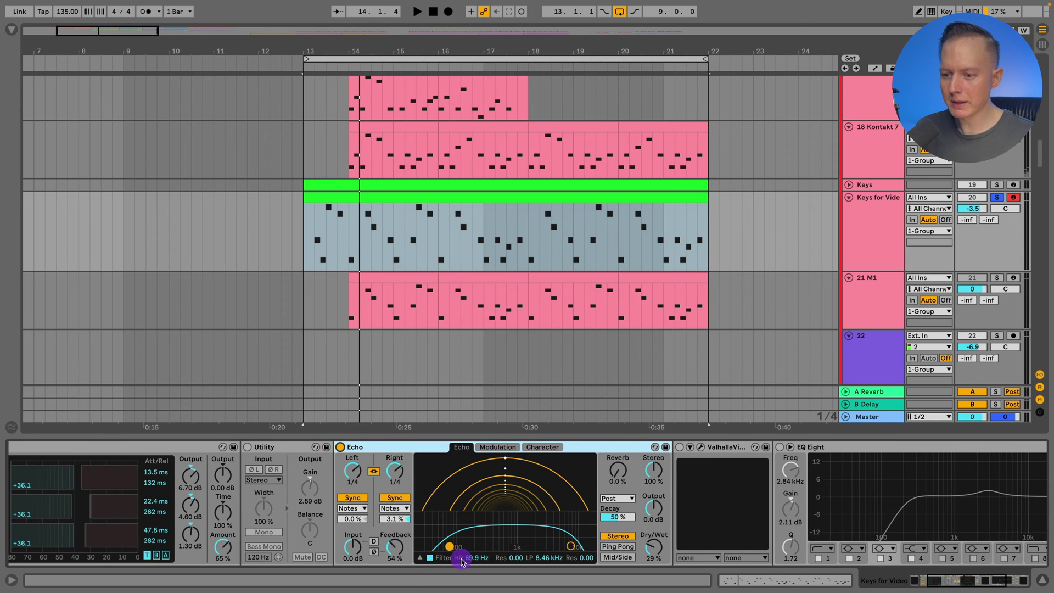
drag(394, 470, 395, 480)
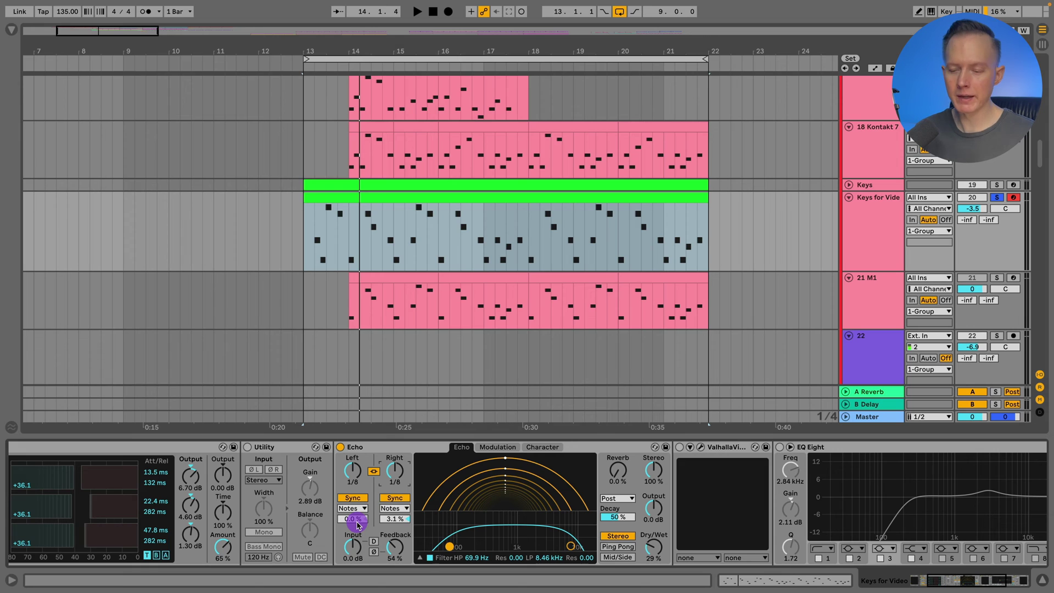
- Audition Echo with its right offset at 0%, and set the right offset to 2.6% and both delay times to 1/4
key(space)
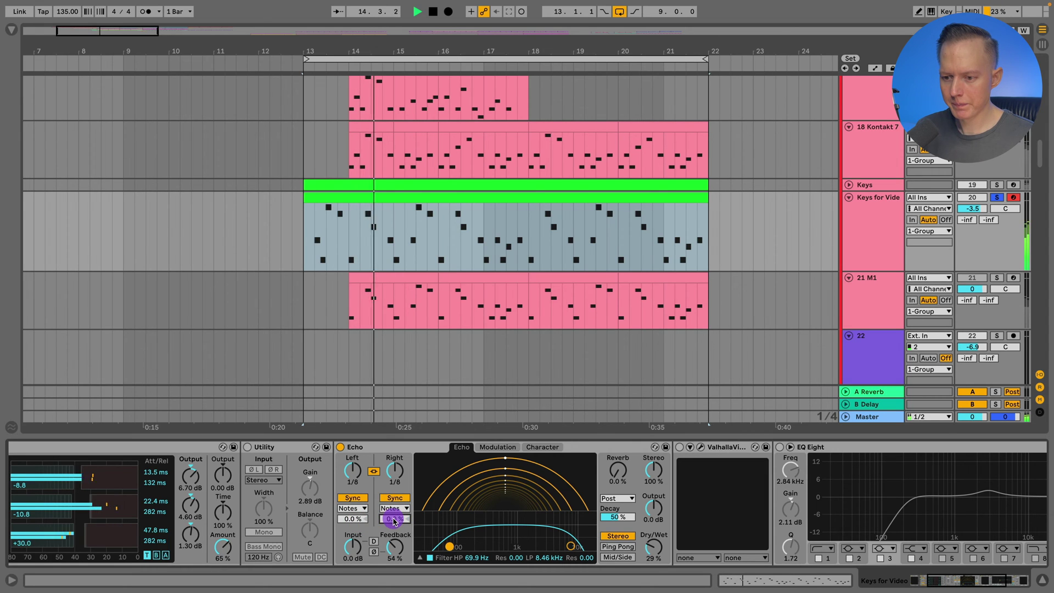
double_click(394, 520)
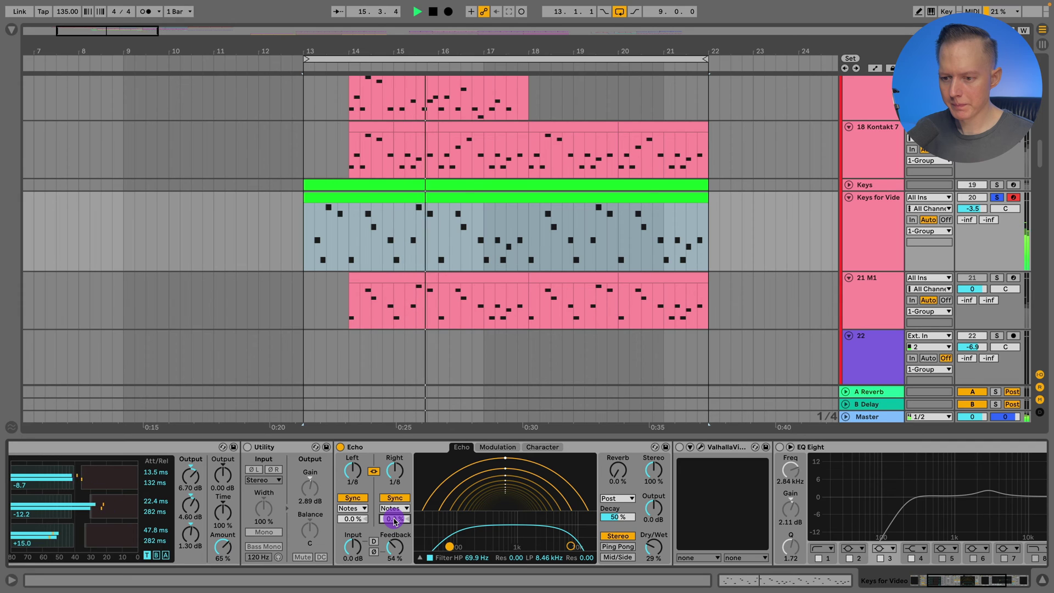
key(space)
drag(395, 520, 395, 515)
click(397, 521)
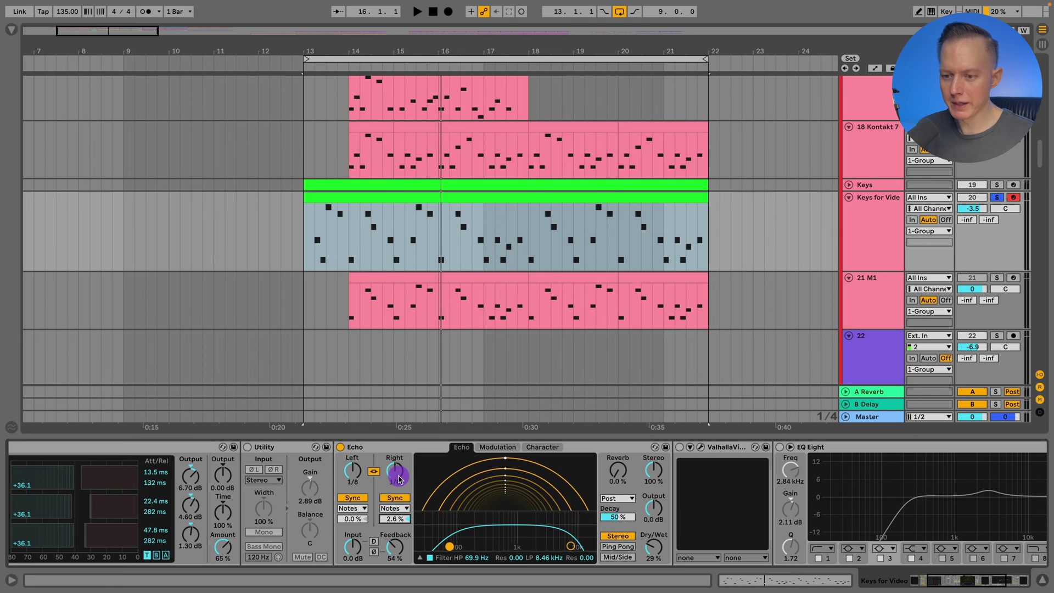
key(space)
drag(396, 475, 396, 465)
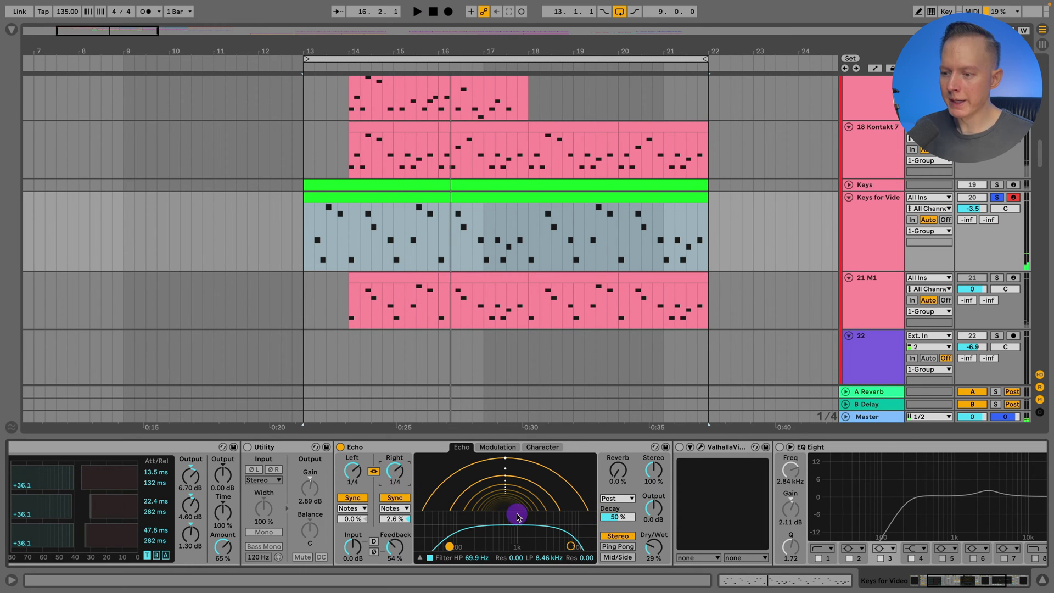
- Try Echo's Ping Pong channel mode during playback
click(616, 548)
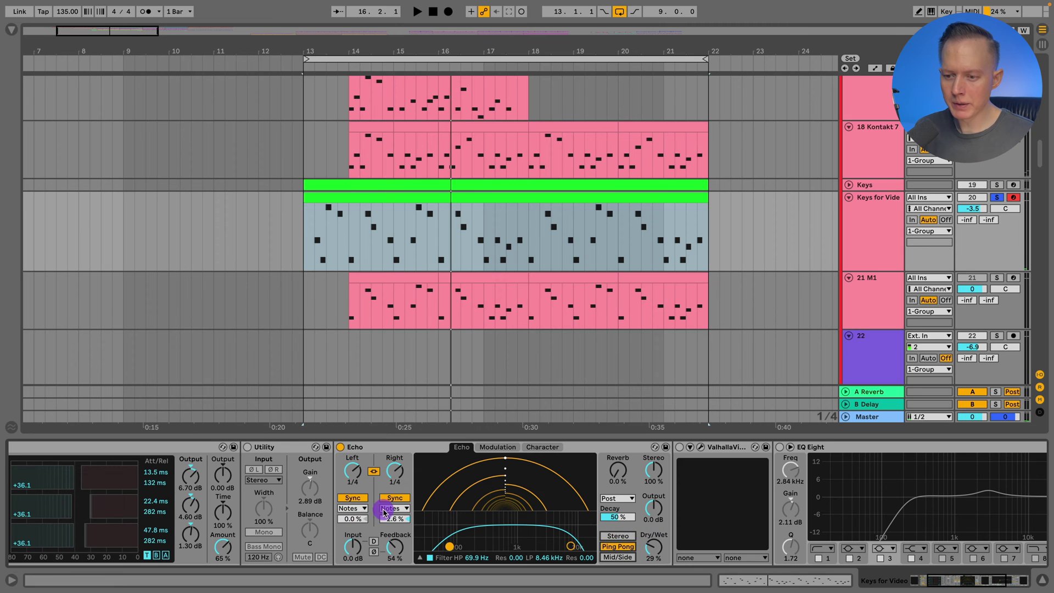
key(space)
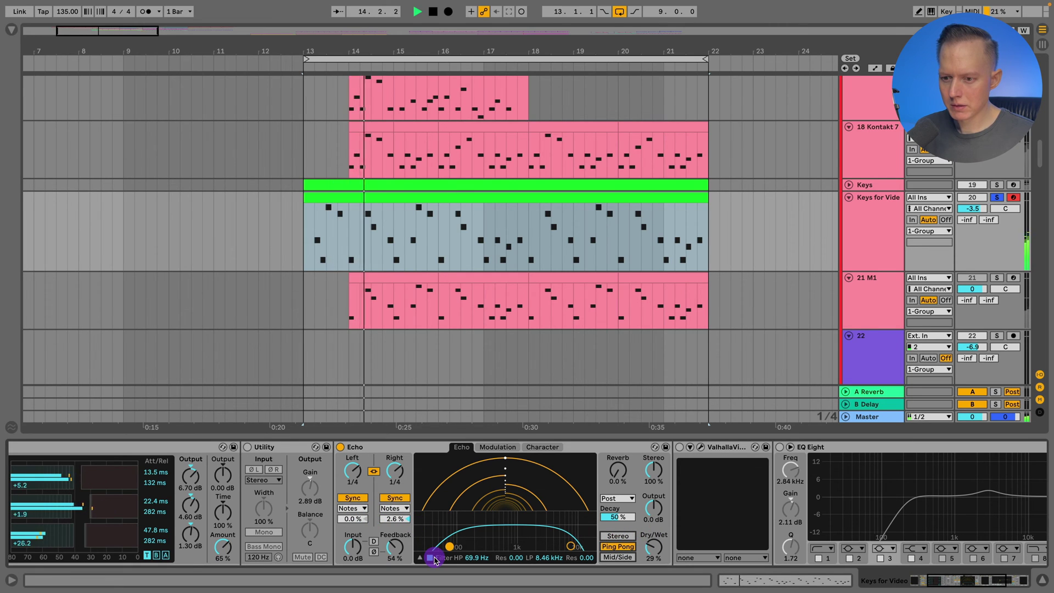
key(space)
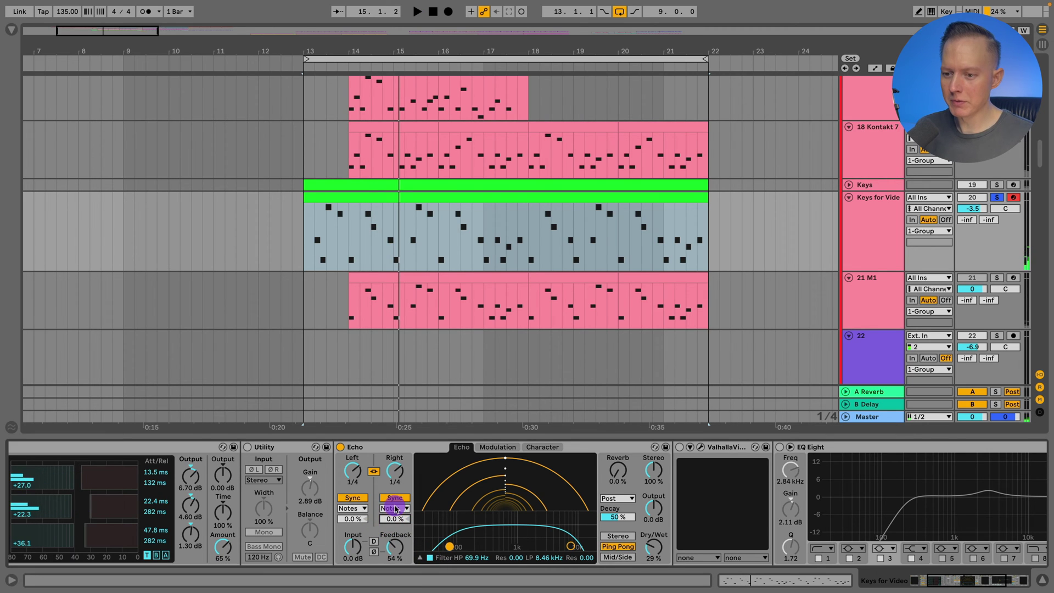
click(616, 536)
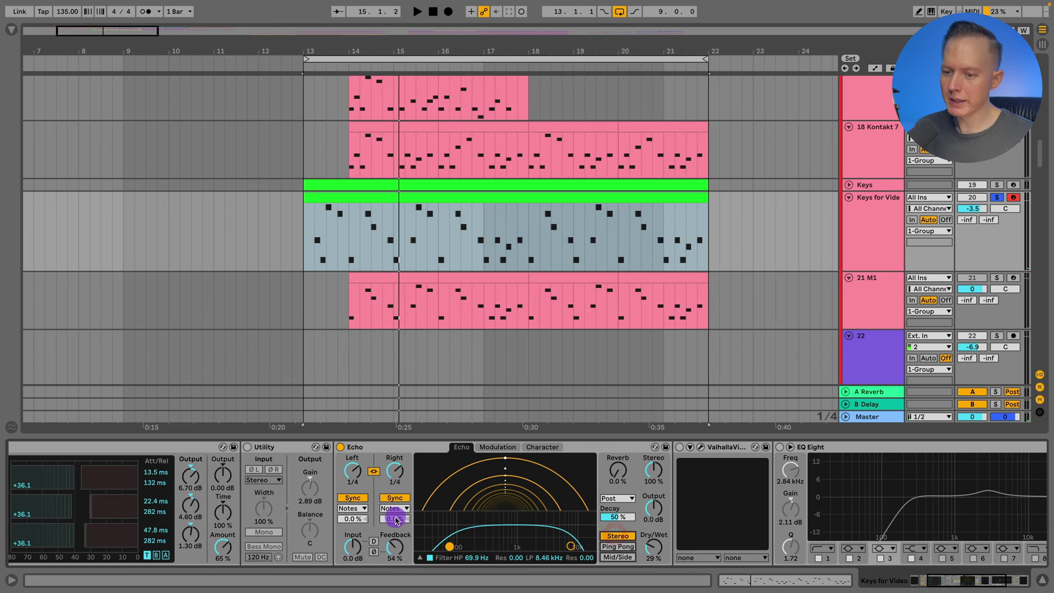
drag(396, 518, 395, 513)
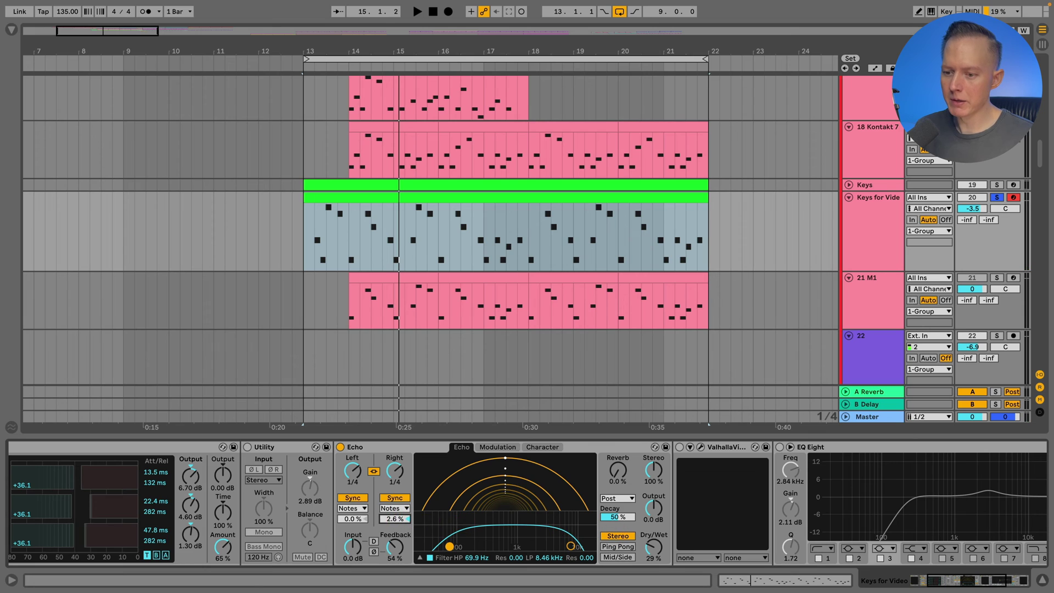
key(space)
- Compare the delay with Echo's filter off and on during playback, leaving the filter on
click(430, 558)
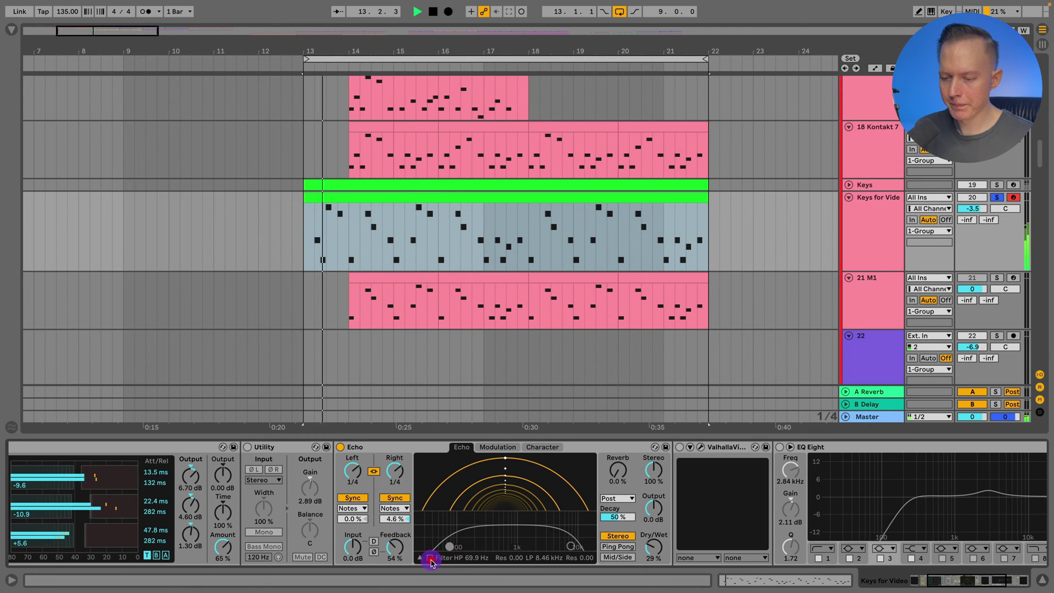
click(430, 557)
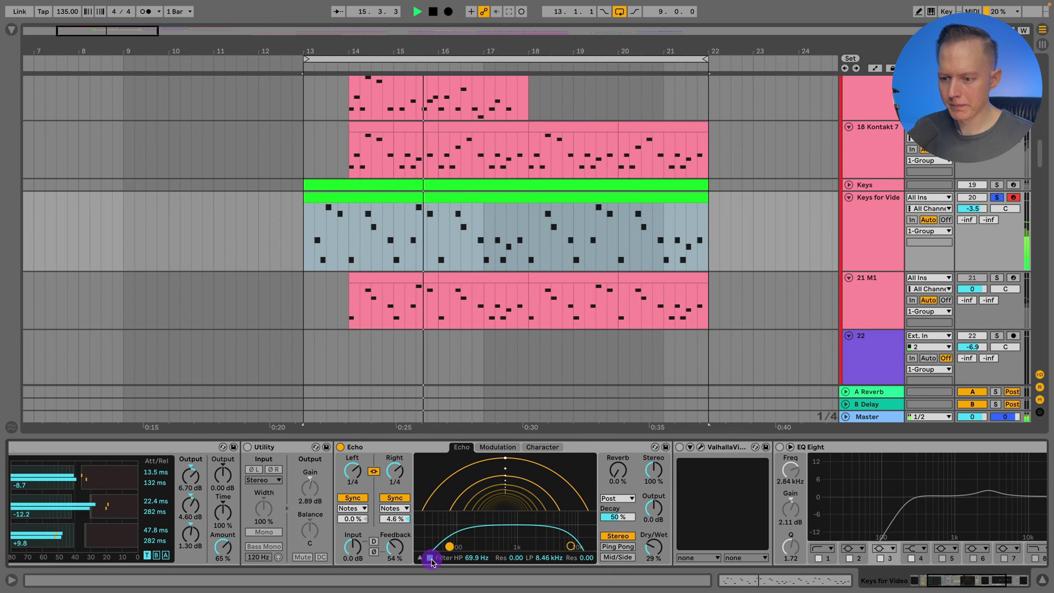
key(space)
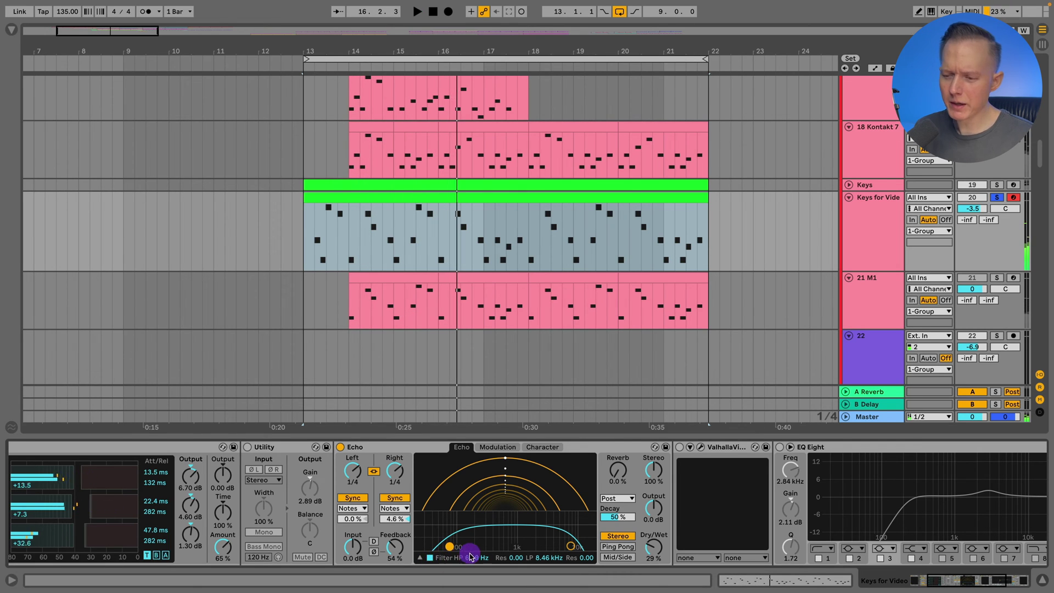
- Switch on ValhallaVintageVerb and open its plug-in window
click(678, 448)
click(701, 448)
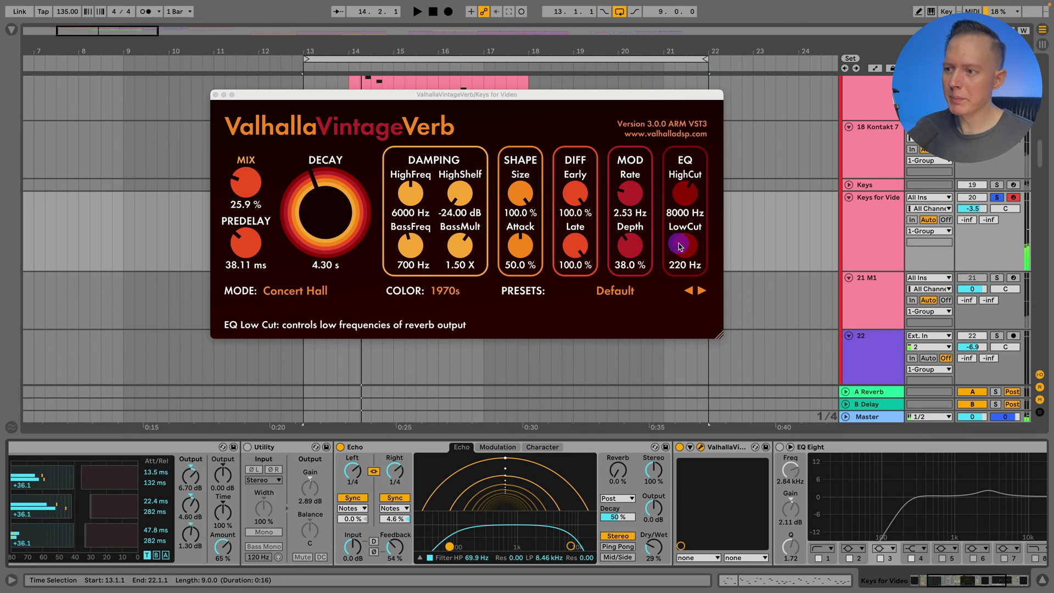
- Set ValhallaVintageVerb's low cut to 250 Hz and compare the 1980s color with 1970s during playback, keeping 1970s
drag(681, 247, 681, 247)
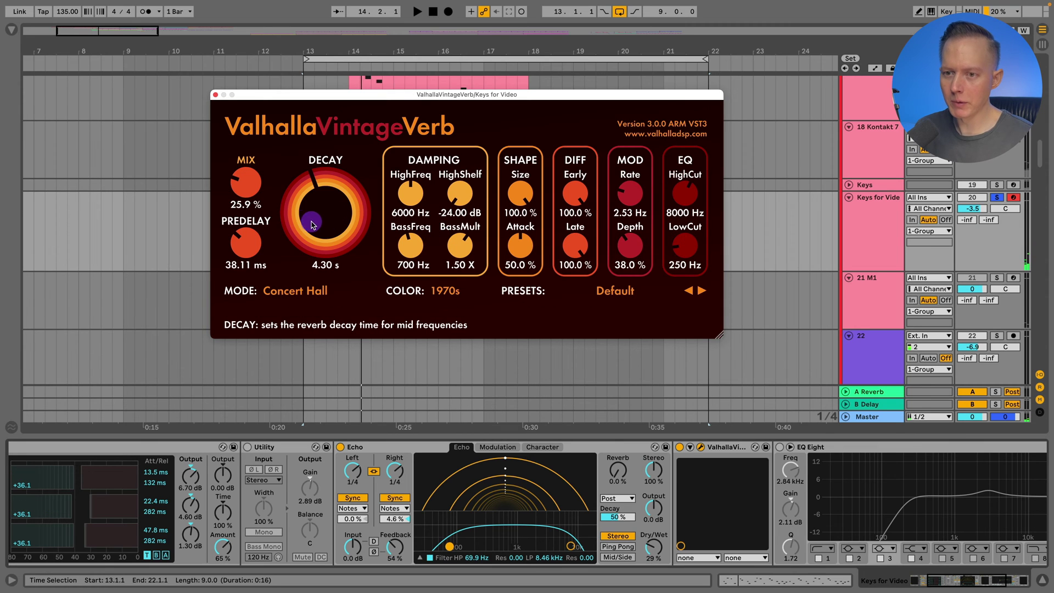
key(space)
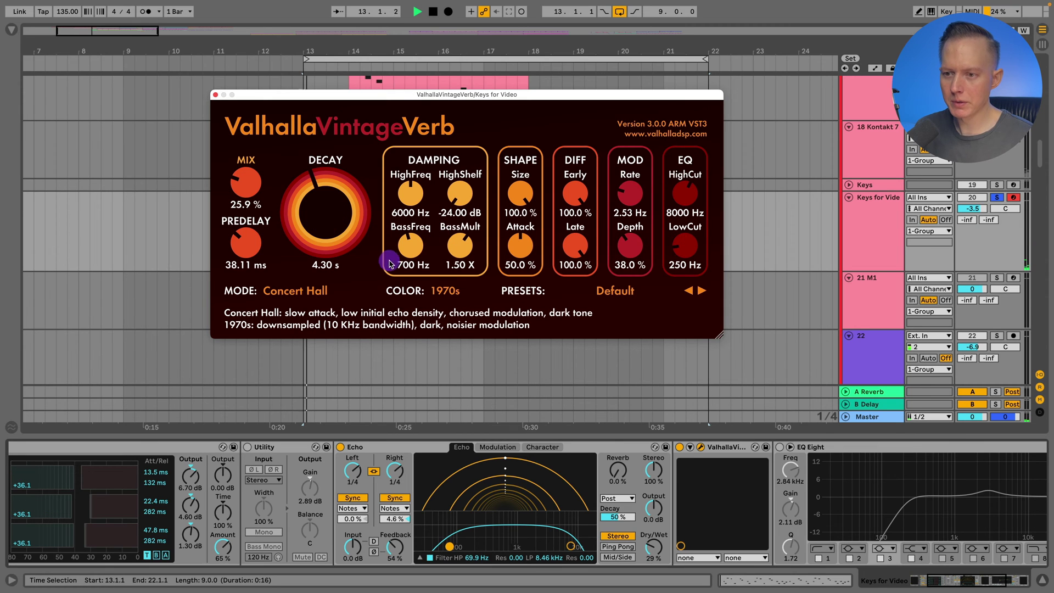
click(436, 296)
click(447, 316)
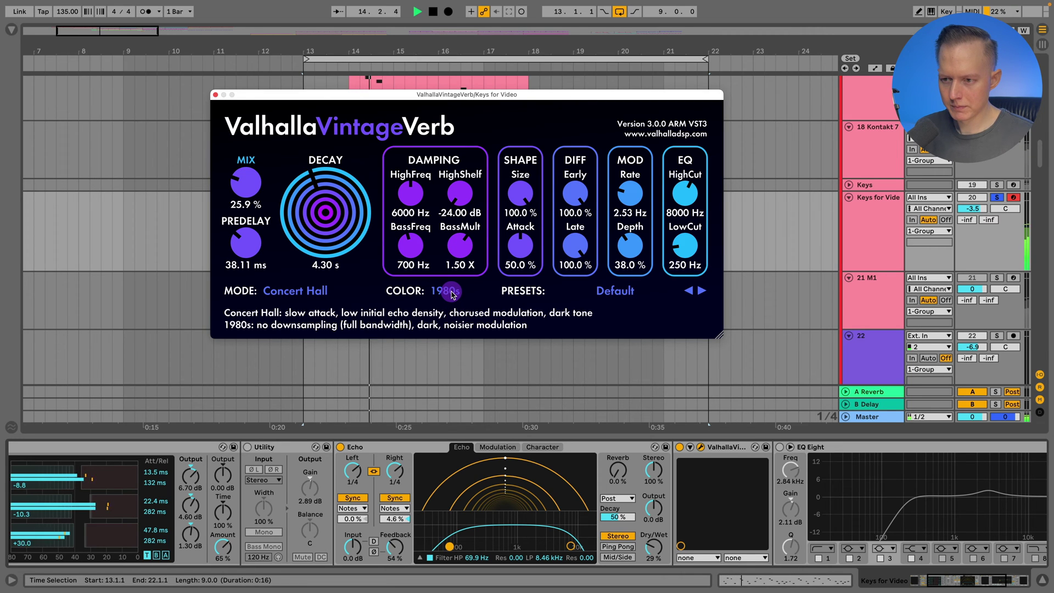
click(451, 294)
click(455, 303)
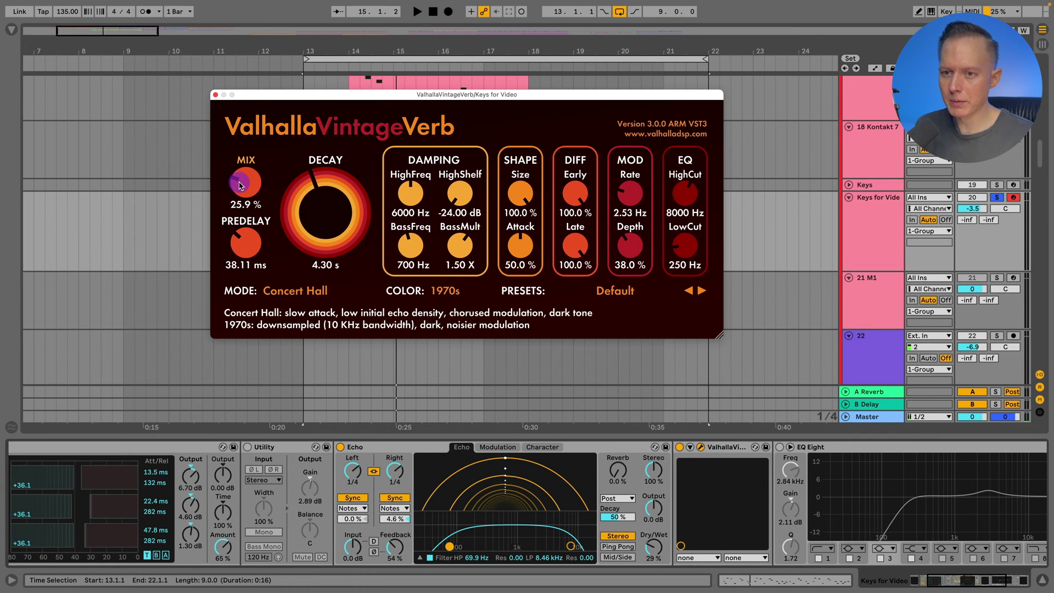
- Set the reverb's mix to 28.8% and predelay to 30.31 ms, and close its plug-in window
drag(239, 185, 229, 245)
key(space)
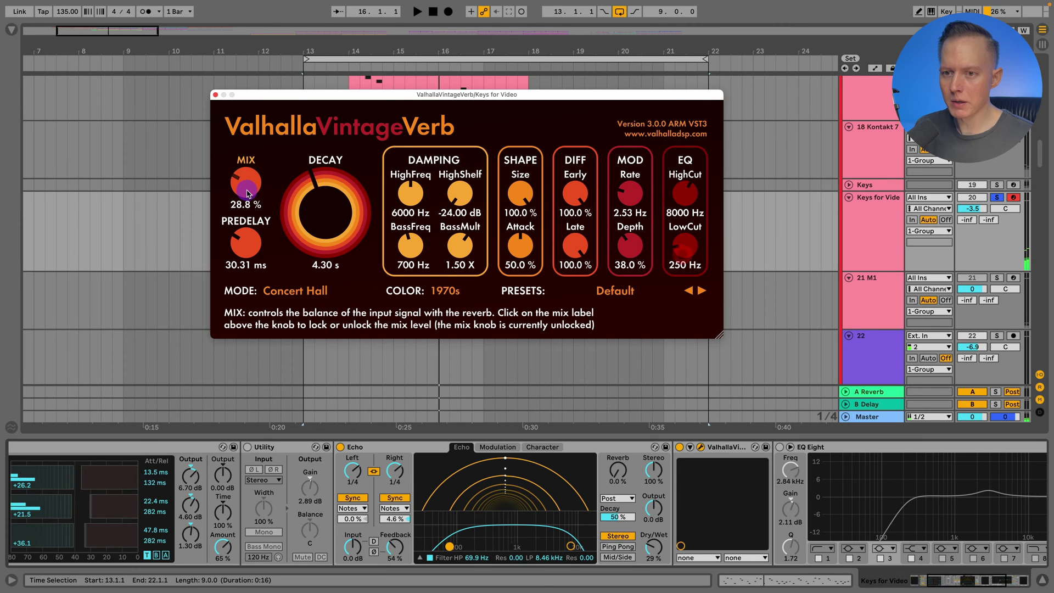
click(217, 97)
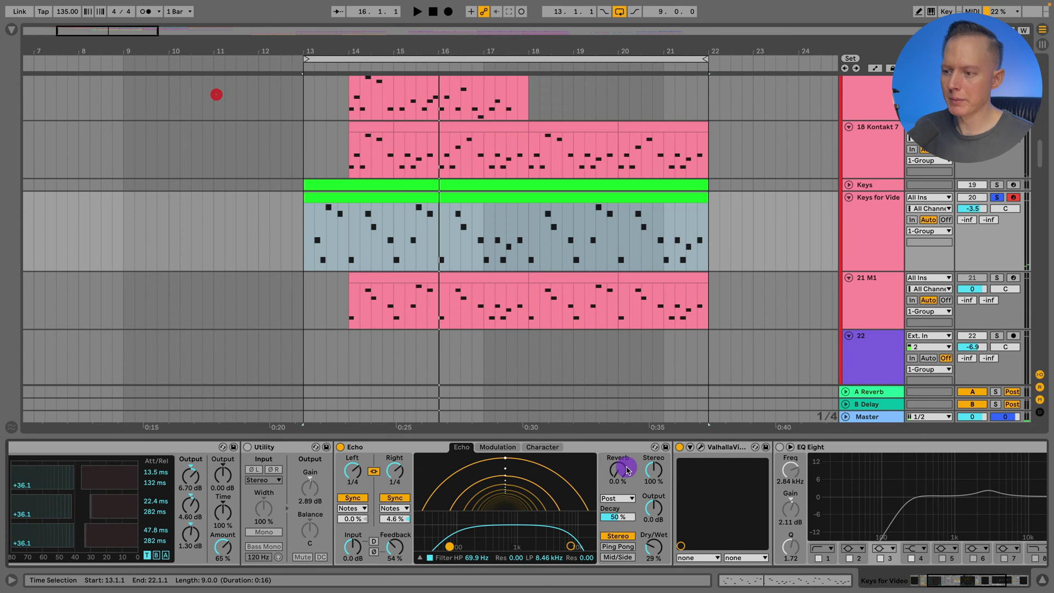
- Switch on EQ Eight, set band 3 to 2.90 kHz and band 1's low cut to 141 Hz, and compare it off and on during playback
scroll(696, 508, right, 5)
click(492, 447)
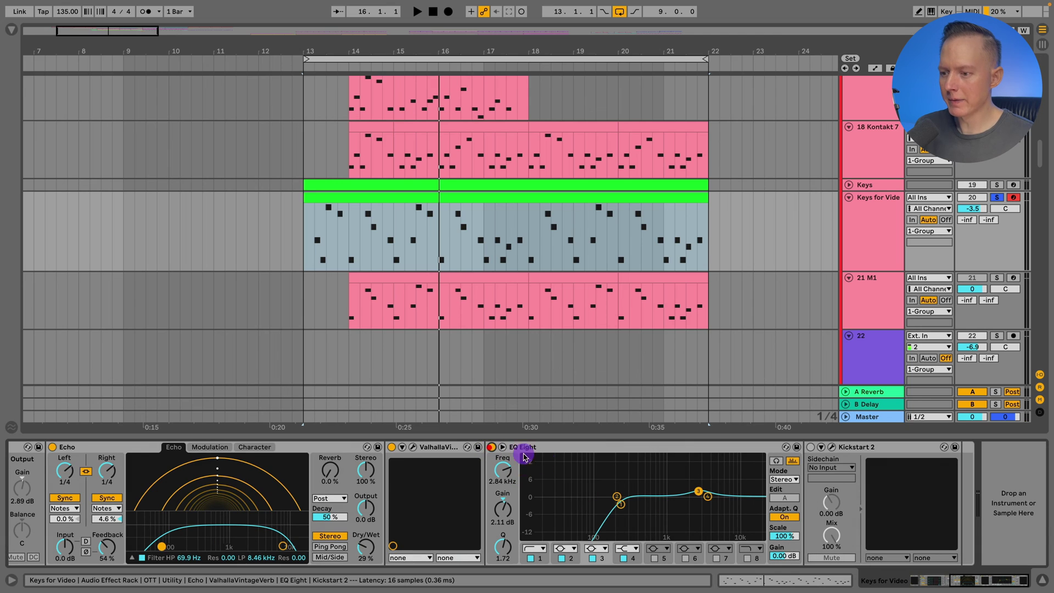
key(space)
drag(699, 491, 699, 491)
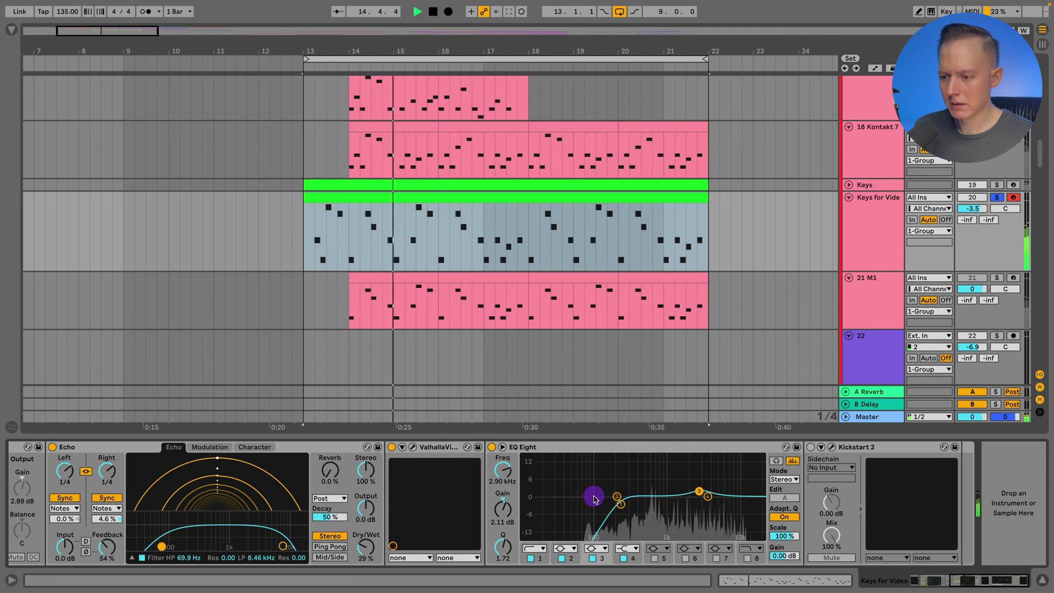
mouse_move(620, 504)
mouse_down()
mouse_move(664, 504)
mouse_move(590, 504)
mouse_move(605, 504)
mouse_up()
click(492, 447)
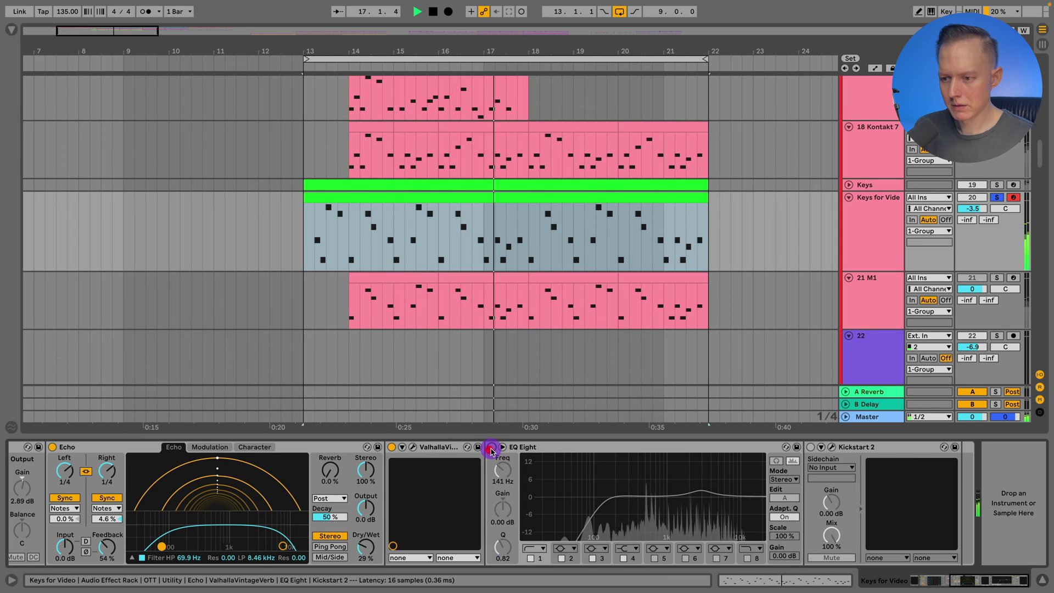
click(492, 447)
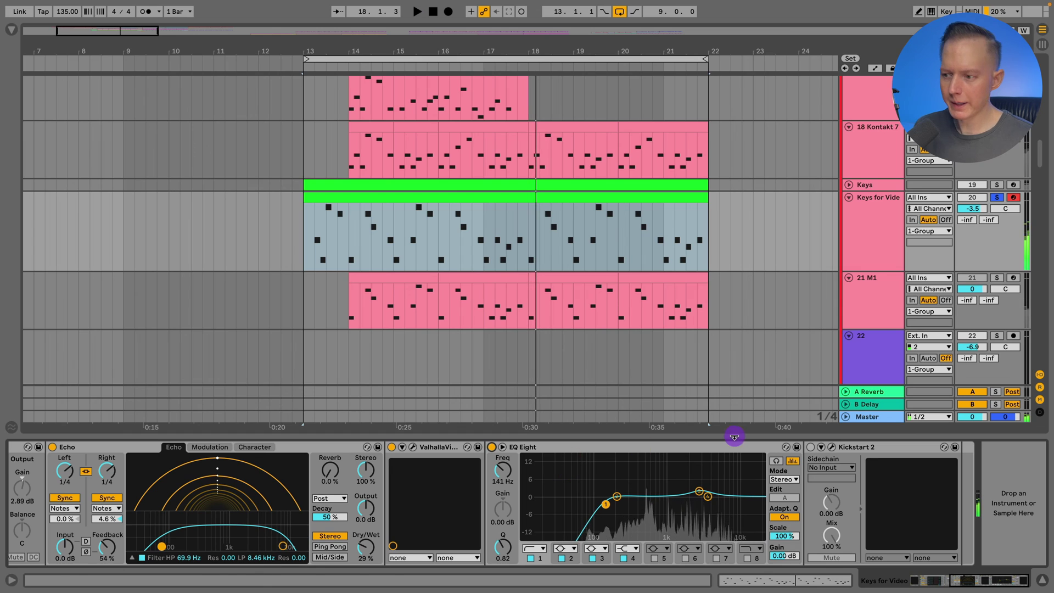
- Switch on Kickstart 2 and set its sidechain ducking mix to 22%, closing the plug-in window
click(811, 448)
click(832, 447)
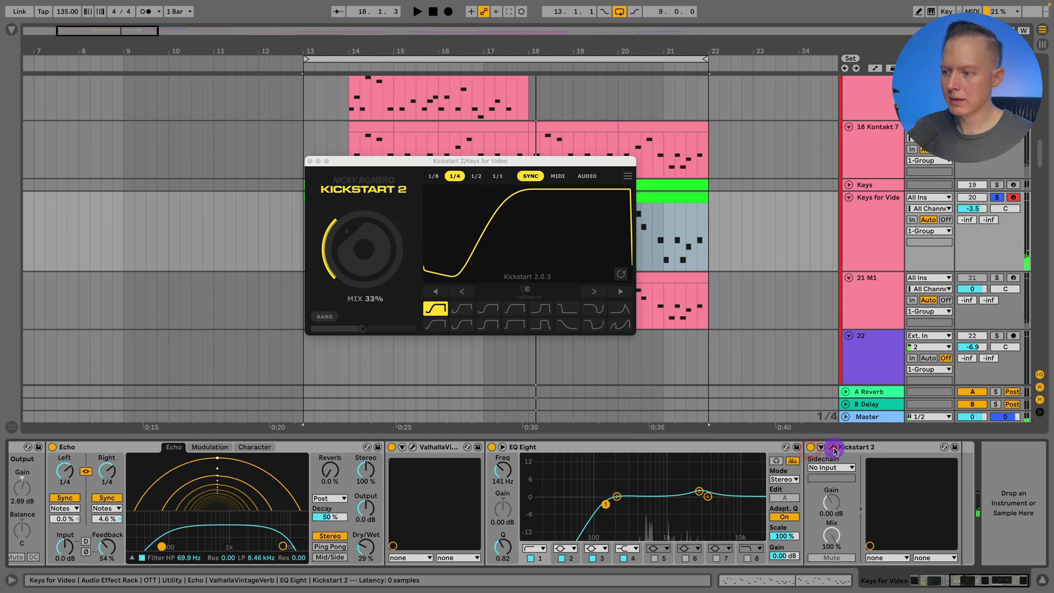
drag(384, 242, 361, 257)
key(space)
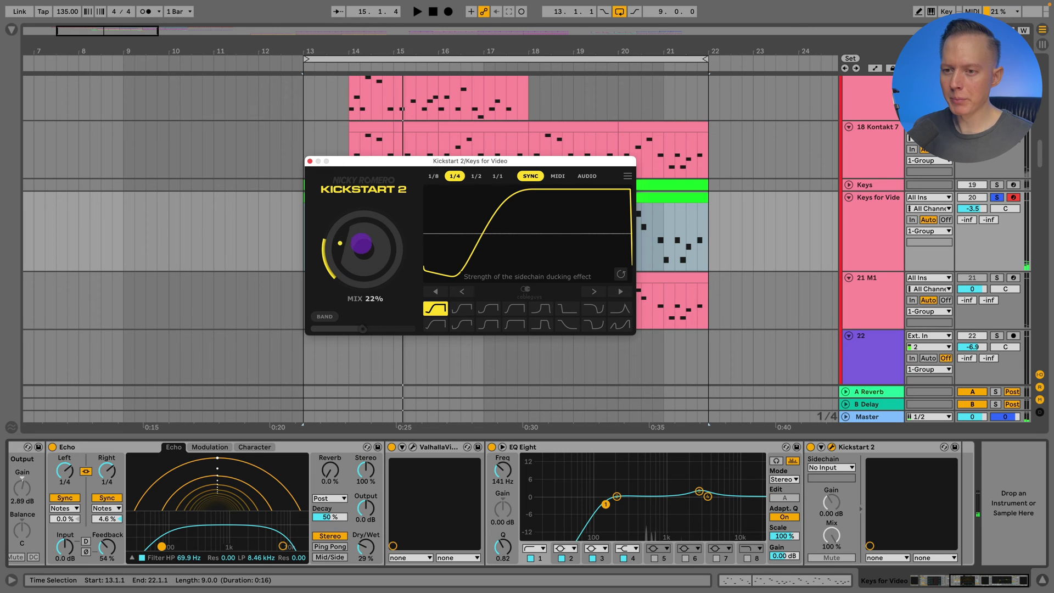
click(310, 161)
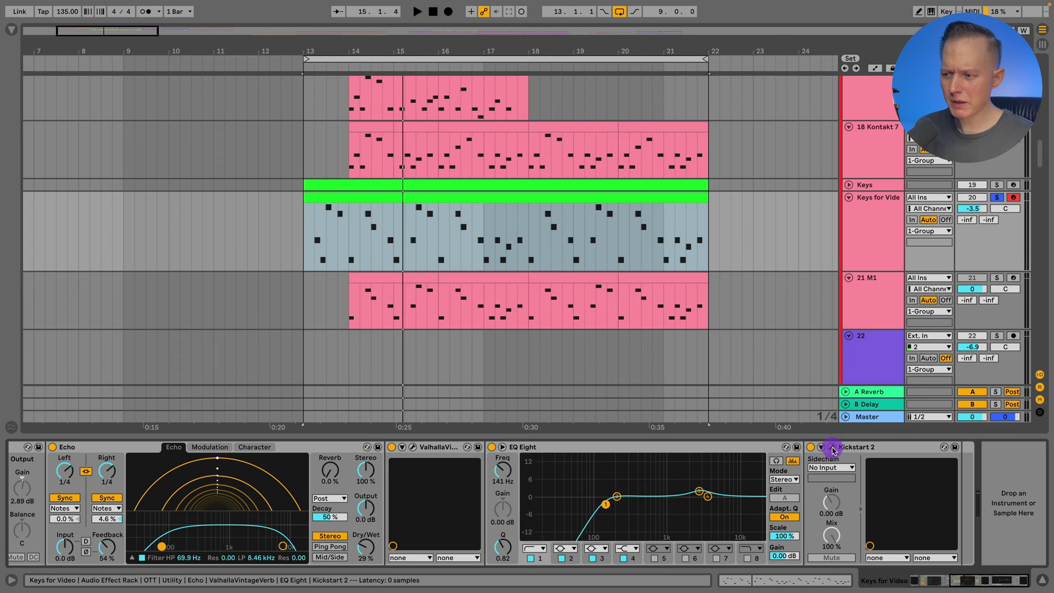
click(831, 447)
click(310, 161)
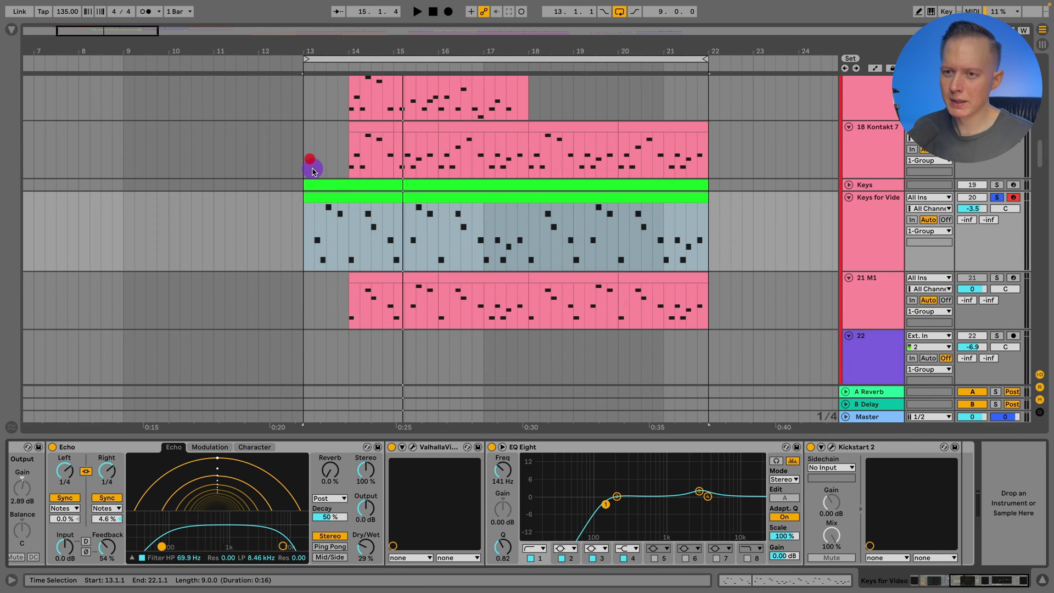
- Extend the loop to start at bar 12 and set the unsoloed Keys for Video track's volume to -0.1 dB during playback
drag(298, 62, 259, 59)
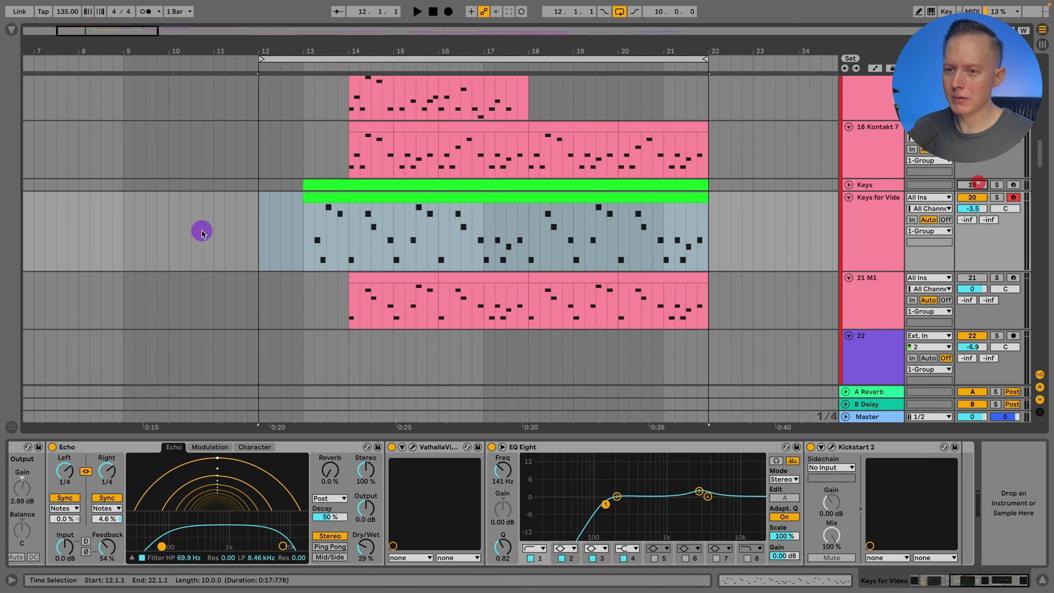
click(267, 231)
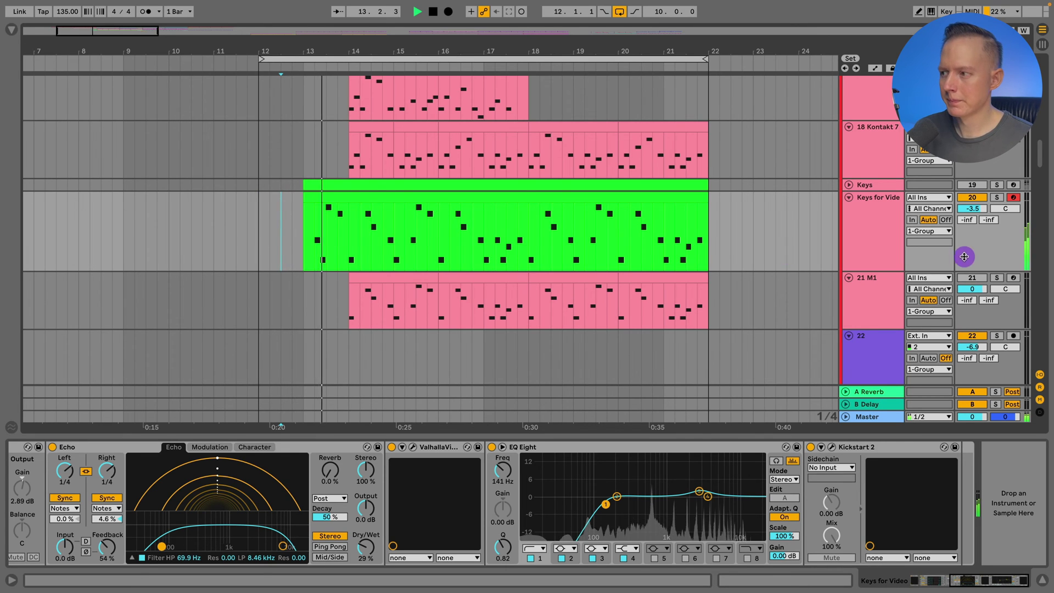
drag(981, 208, 984, 203)
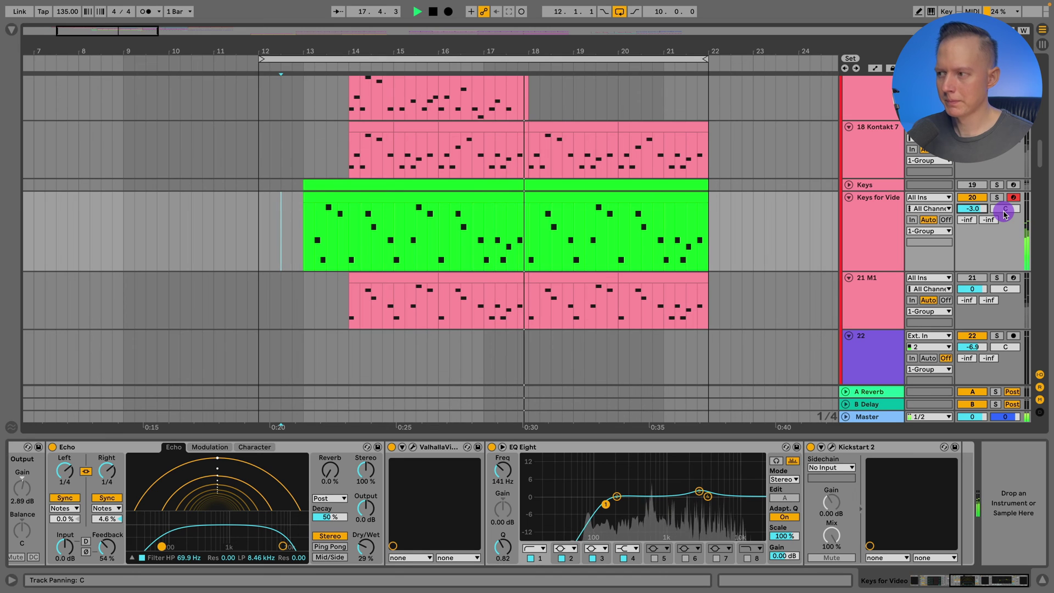
drag(978, 212, 979, 198)
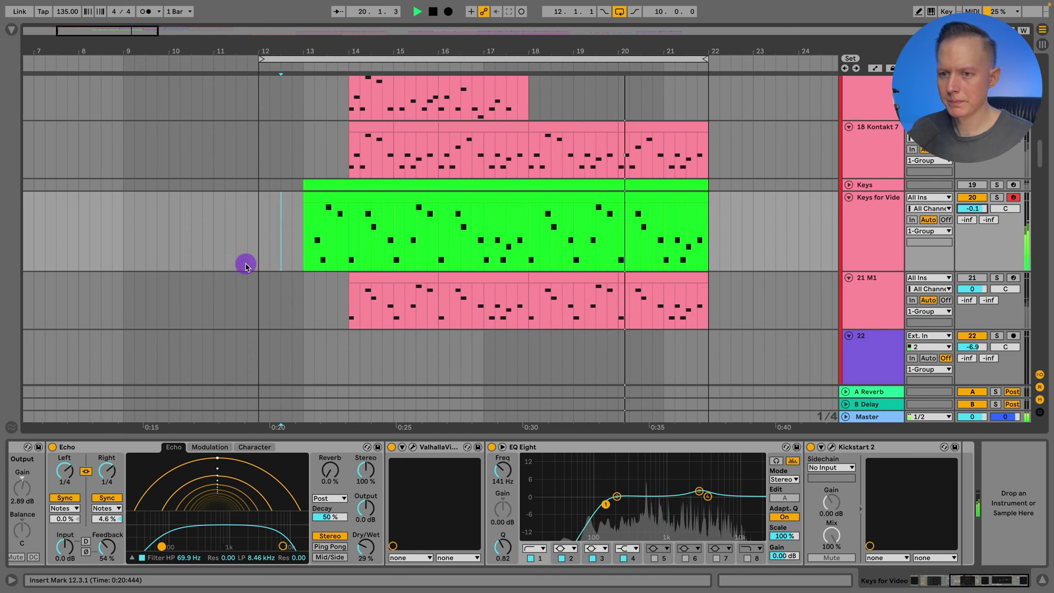
- Stop playback, hide the device view, and open the first Bass clip to examine its note pattern
click(1041, 582)
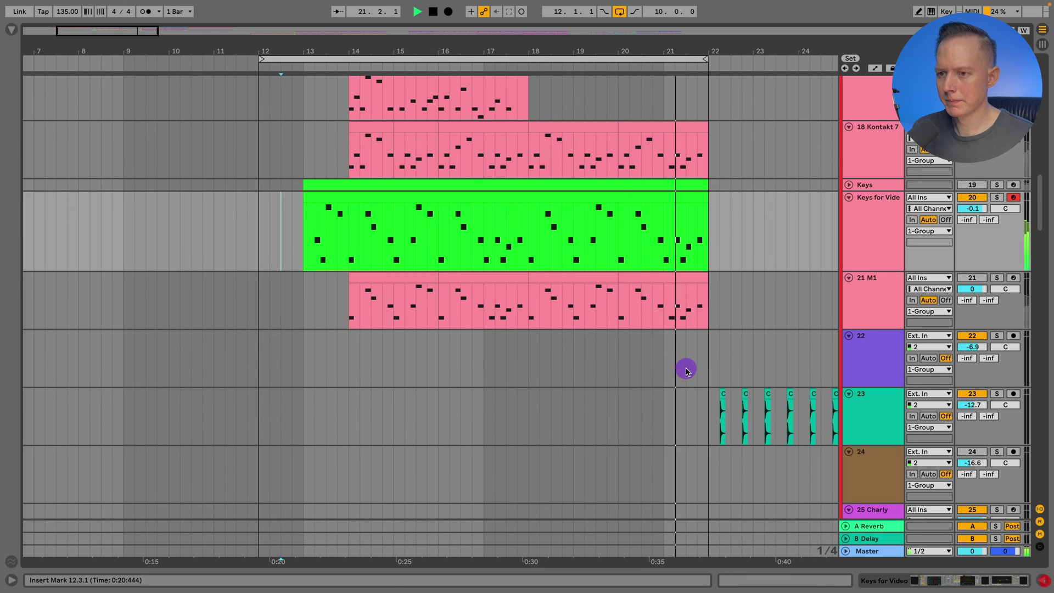
key(space)
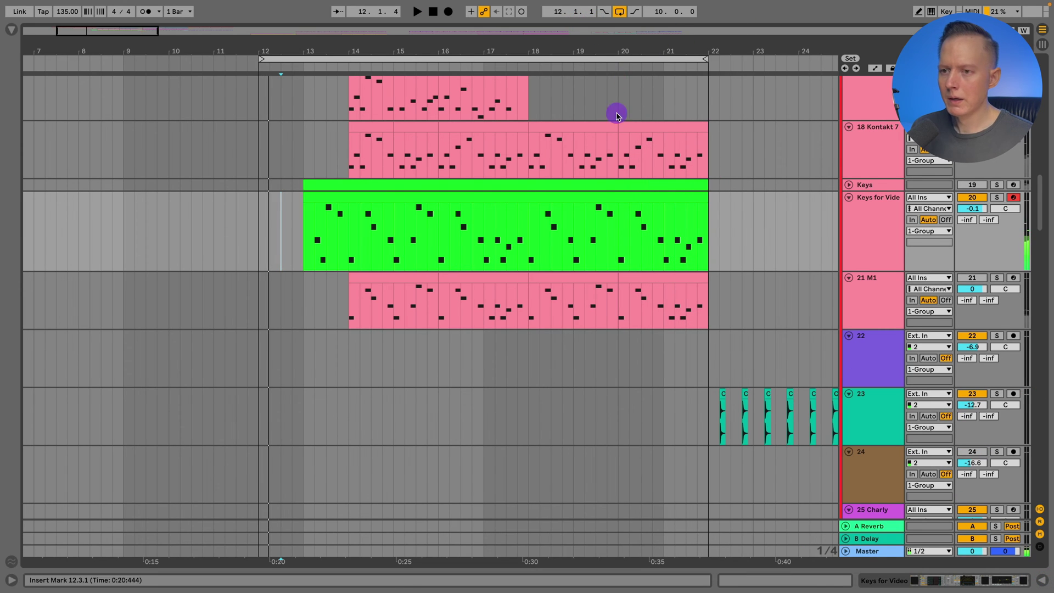
scroll(454, 245, up, 5)
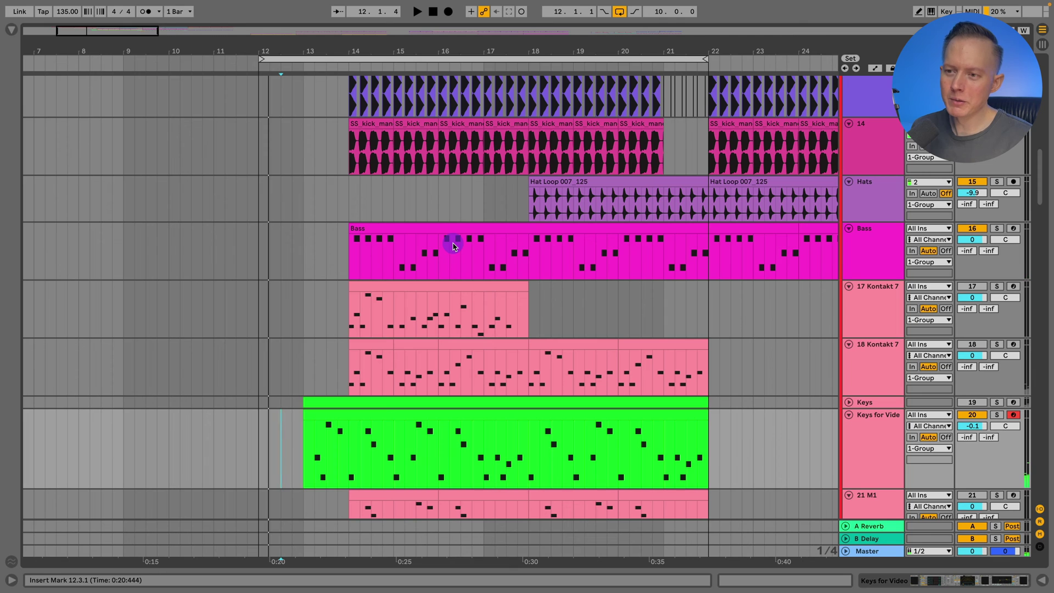
double_click(453, 226)
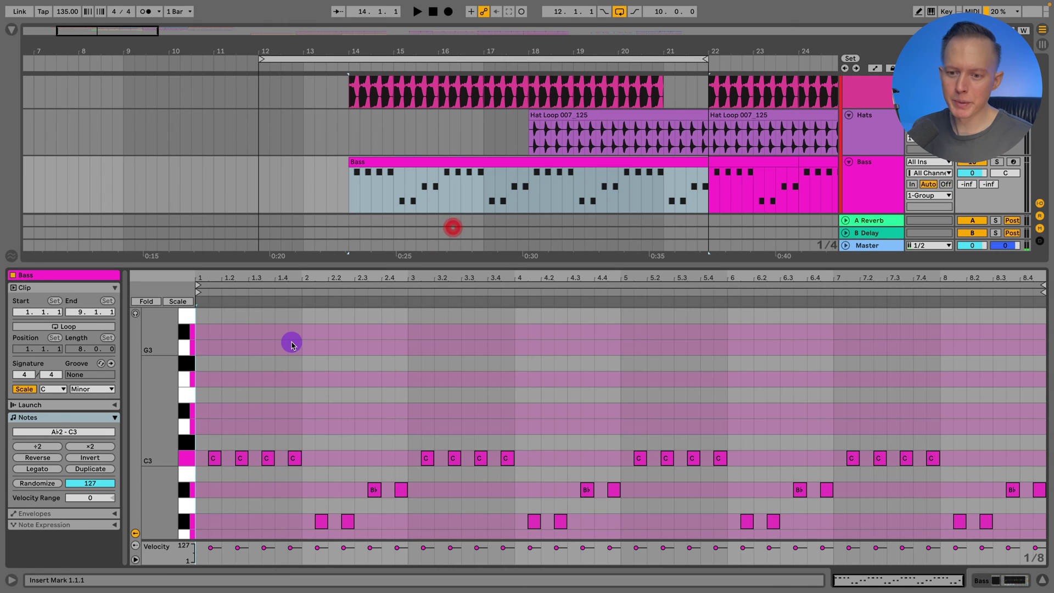
scroll(290, 343, down, 2)
scroll(300, 355, down, 1)
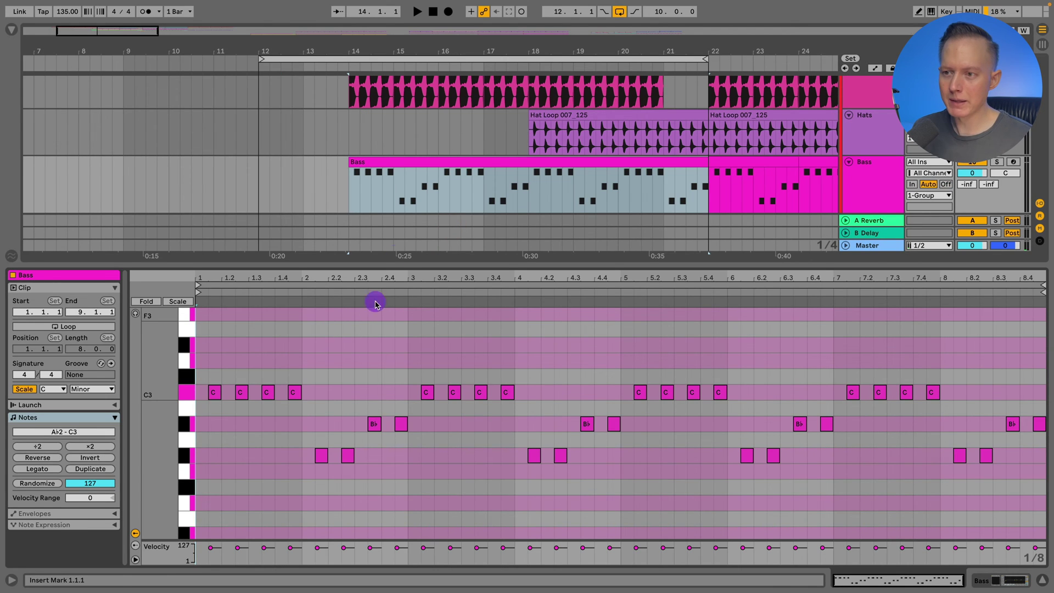
- Solo the Bass track and play its clip from bar 14
click(351, 185)
click(995, 162)
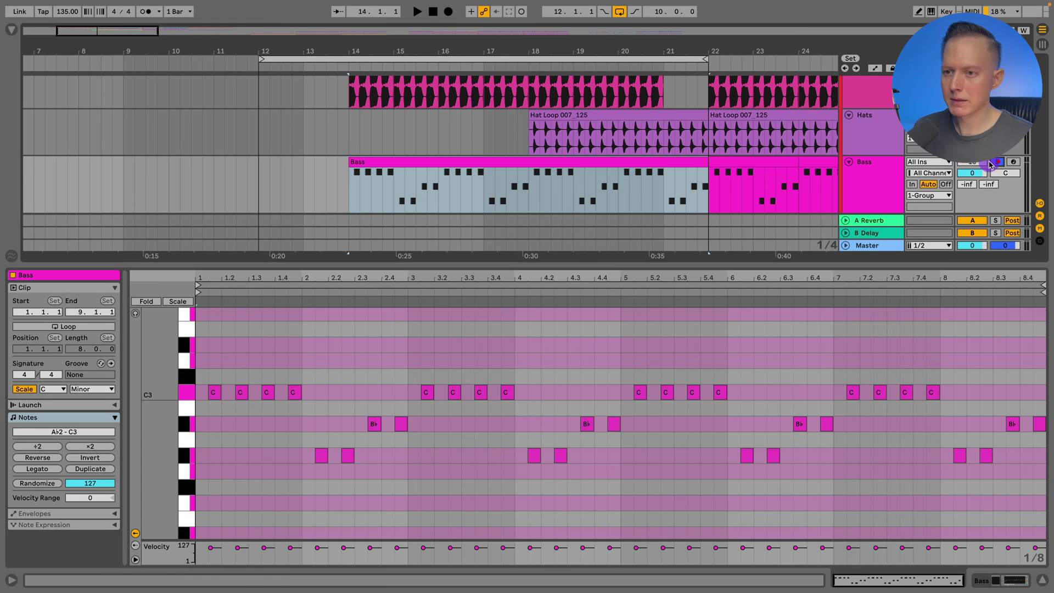
key(space)
click(336, 473)
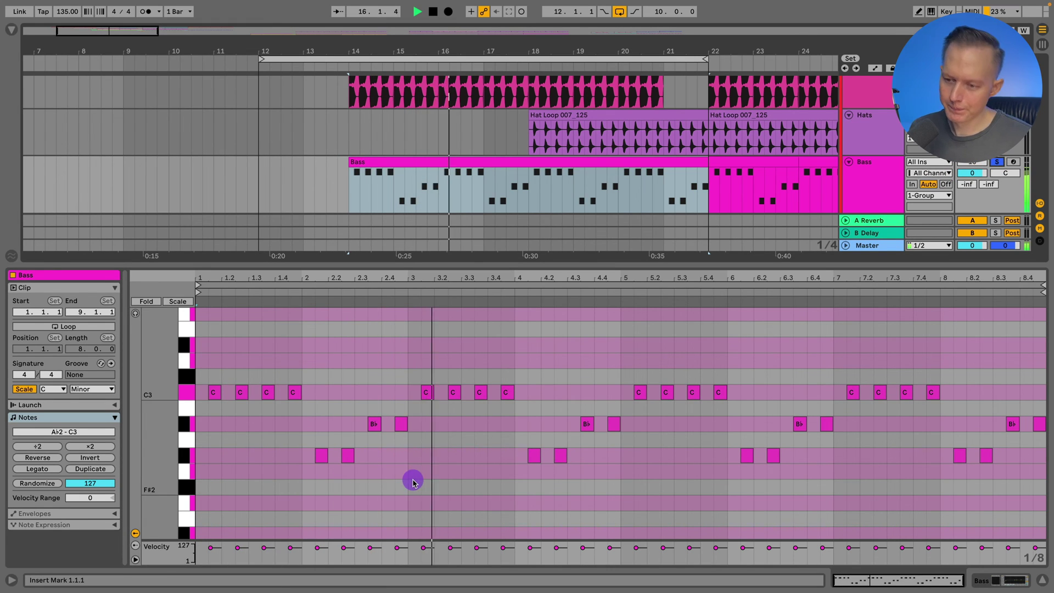
key(space)
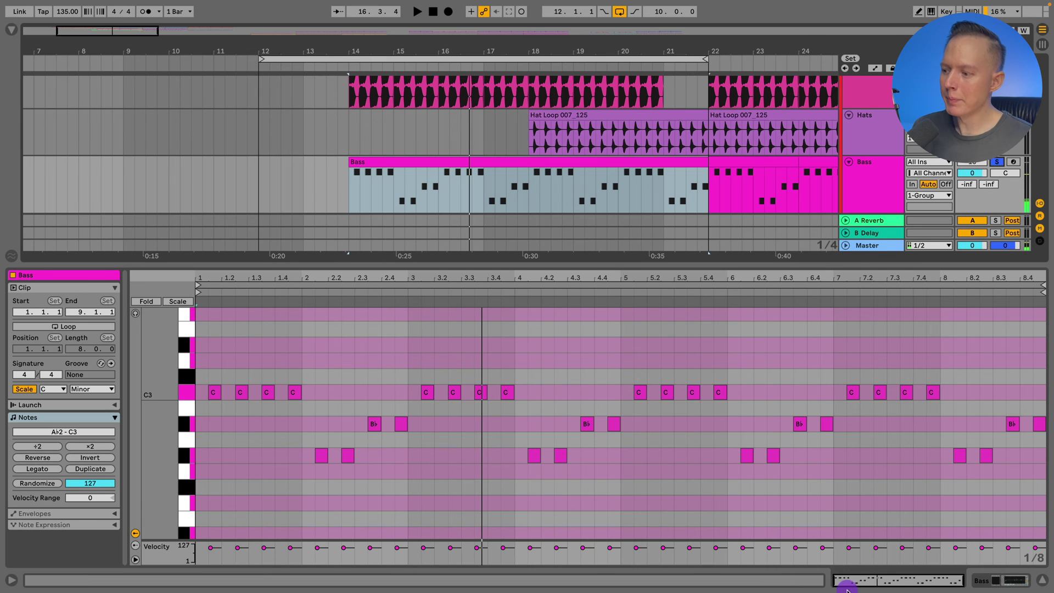
- Examine the Bass track's device chain with Serum and EQ Eight, and hide the device view
click(1012, 584)
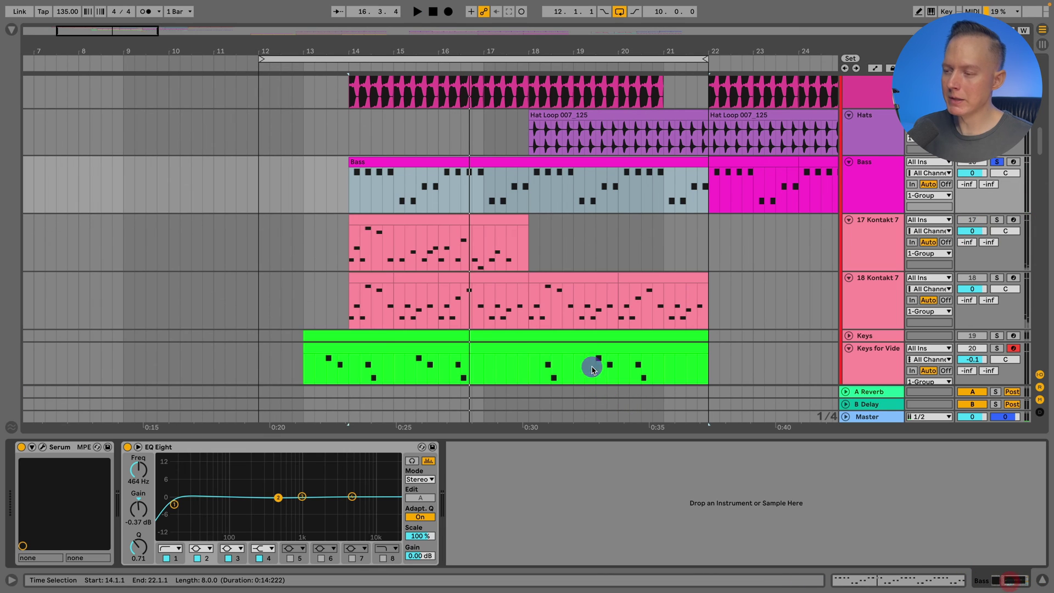
scroll(583, 307, down, 3)
scroll(585, 308, up, 2)
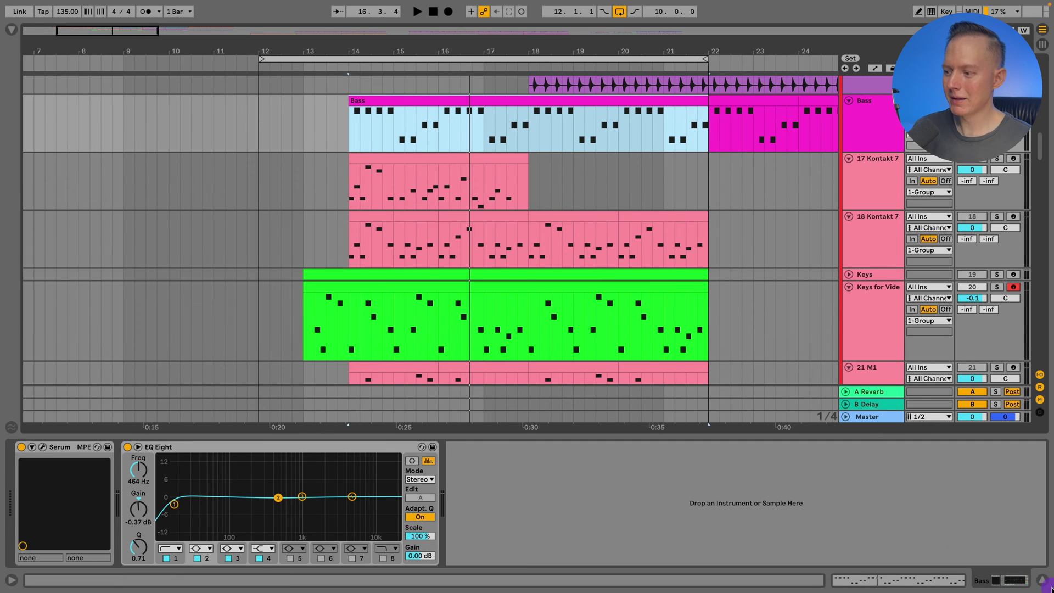
click(1045, 584)
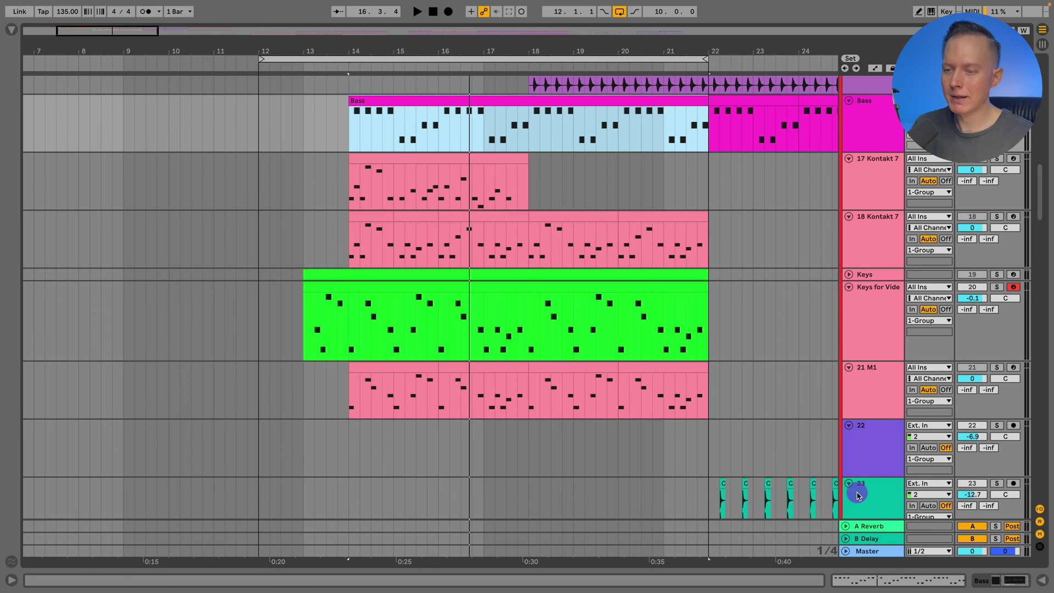
- Play the soloed bass again from bar 14, stop playback, and unsolo the Bass track
scroll(767, 284, up, 3)
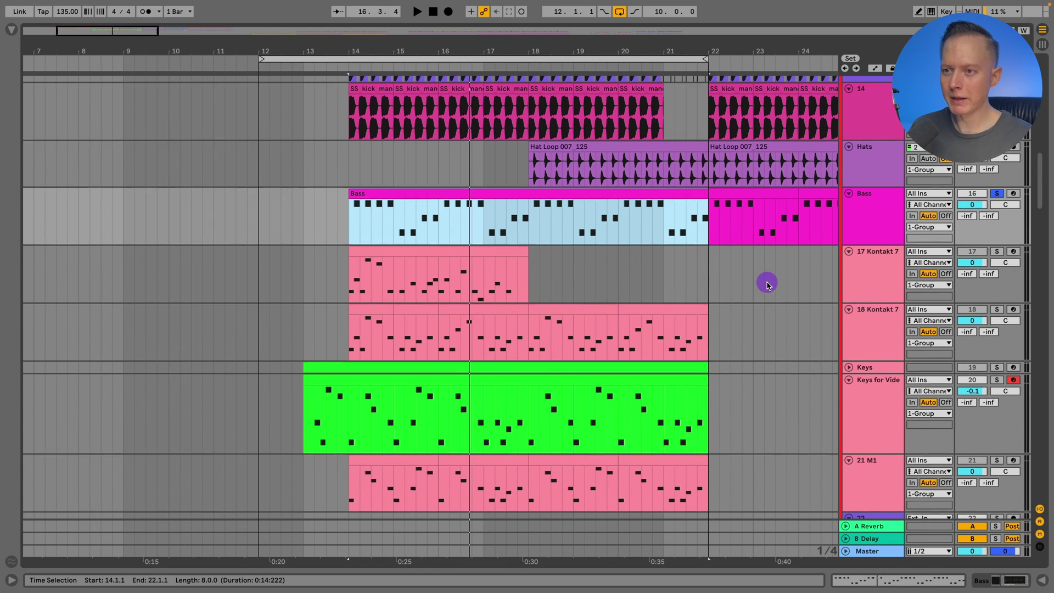
scroll(767, 285, up, 1)
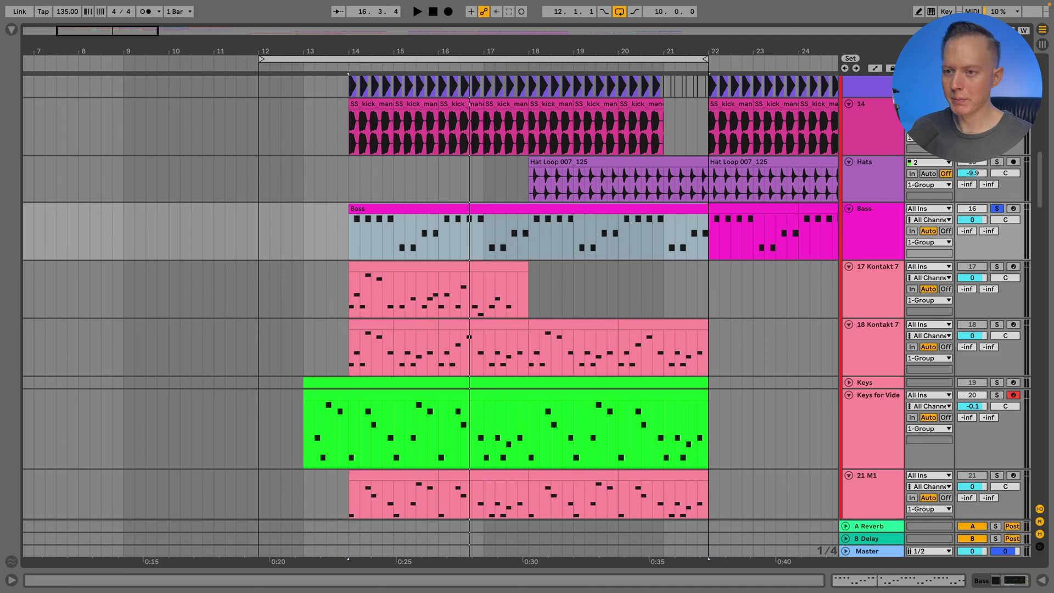
key(space)
click(783, 174)
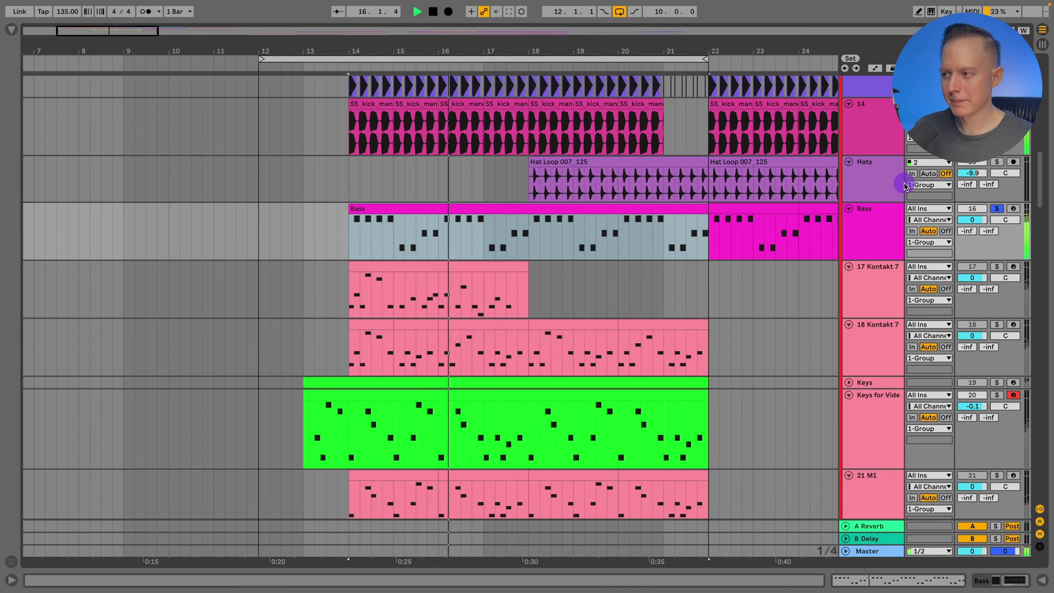
key(space)
- Play the arrangement from bar 14 to hear the Keys for Video part together with the bass and drums
scroll(779, 190, down, 2)
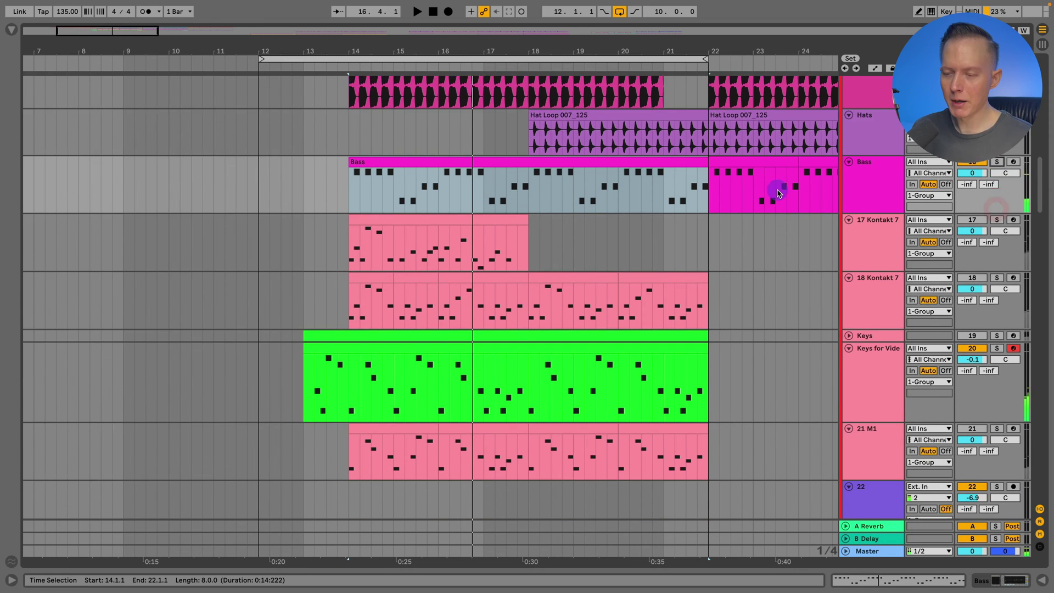
scroll(777, 192, down, 1)
click(410, 323)
click(306, 349)
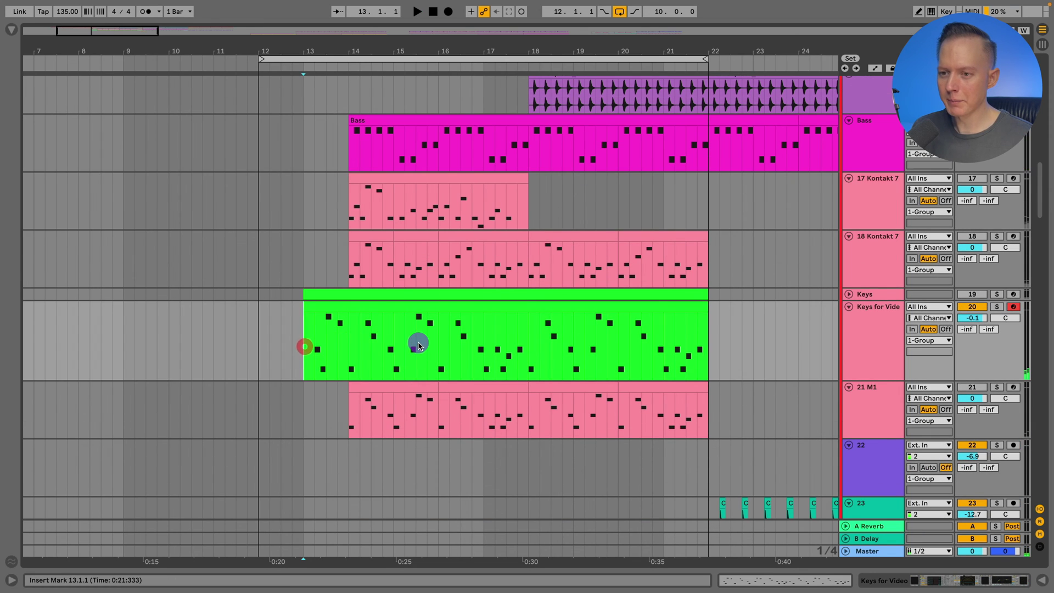
key(space)
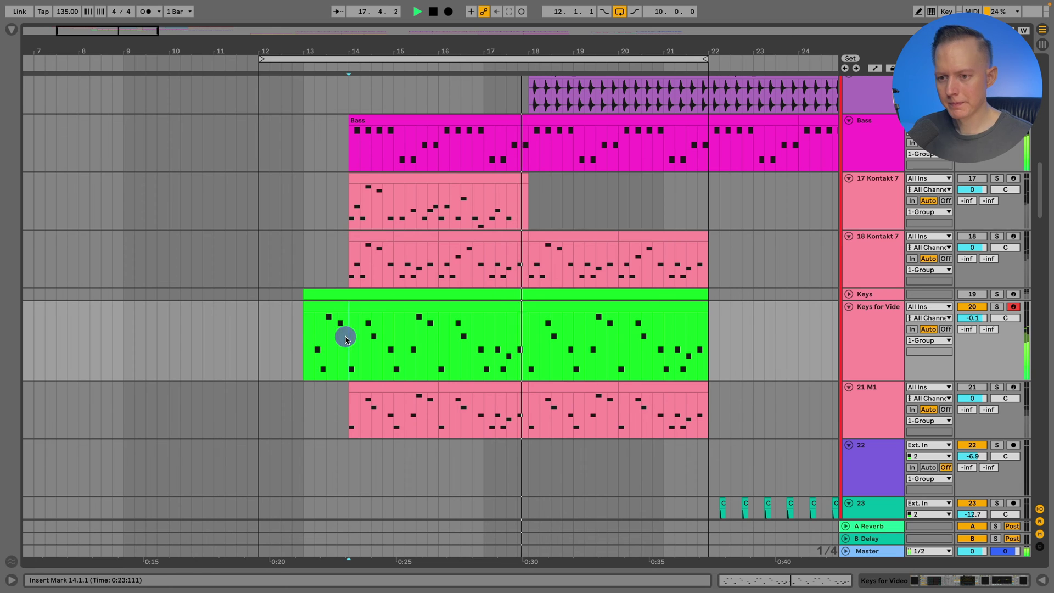
- Remove the bar before bar 14 from the Keys for Video clip, and open the remaining clip's notes
drag(347, 333, 284, 325)
key(space)
double_click(374, 306)
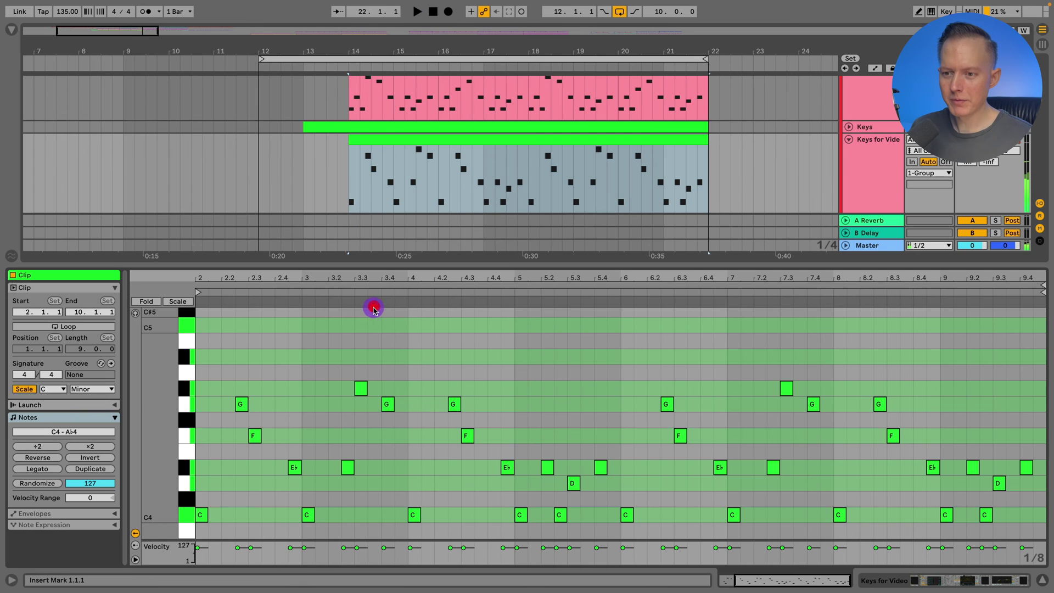
- Examine the clip's notes in the piano roll, highlighting every E♭4 note, and hide the clip view
scroll(336, 333, down, 5)
click(181, 358)
drag(174, 358, 154, 357)
drag(227, 294, 258, 325)
scroll(267, 353, down, 4)
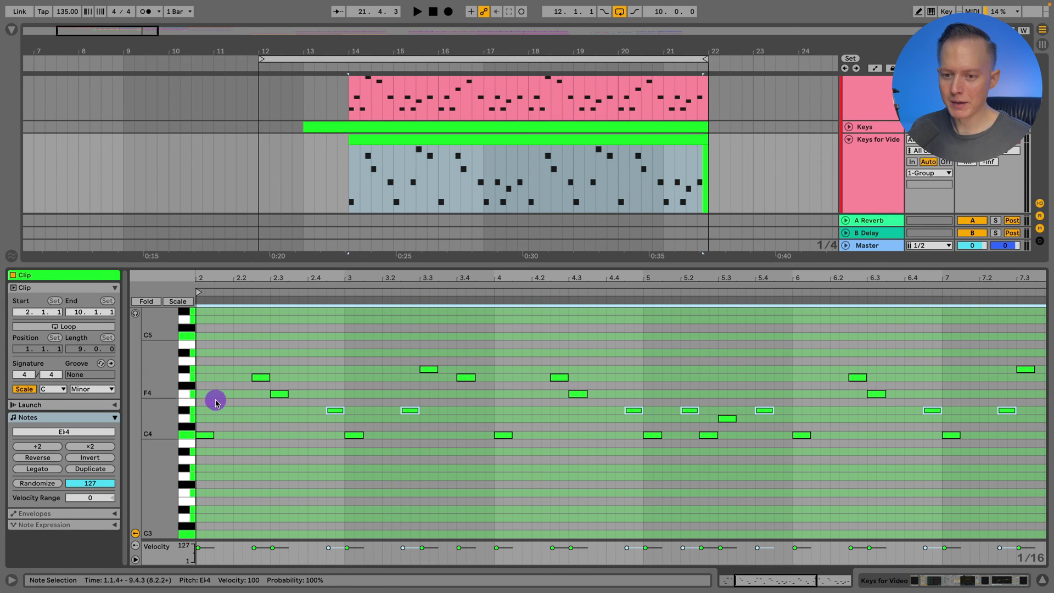
click(374, 154)
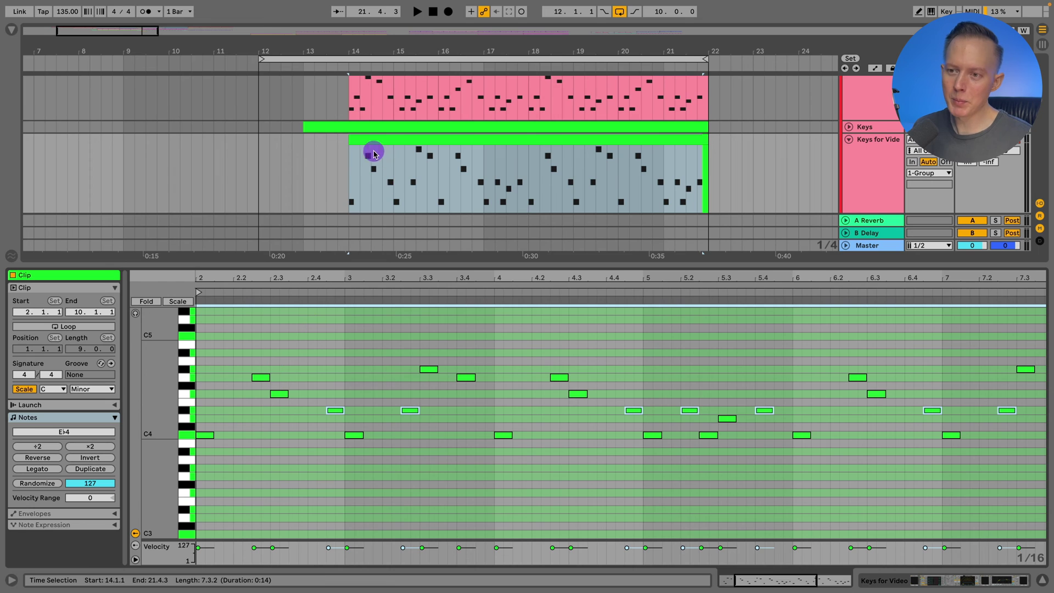
click(874, 150)
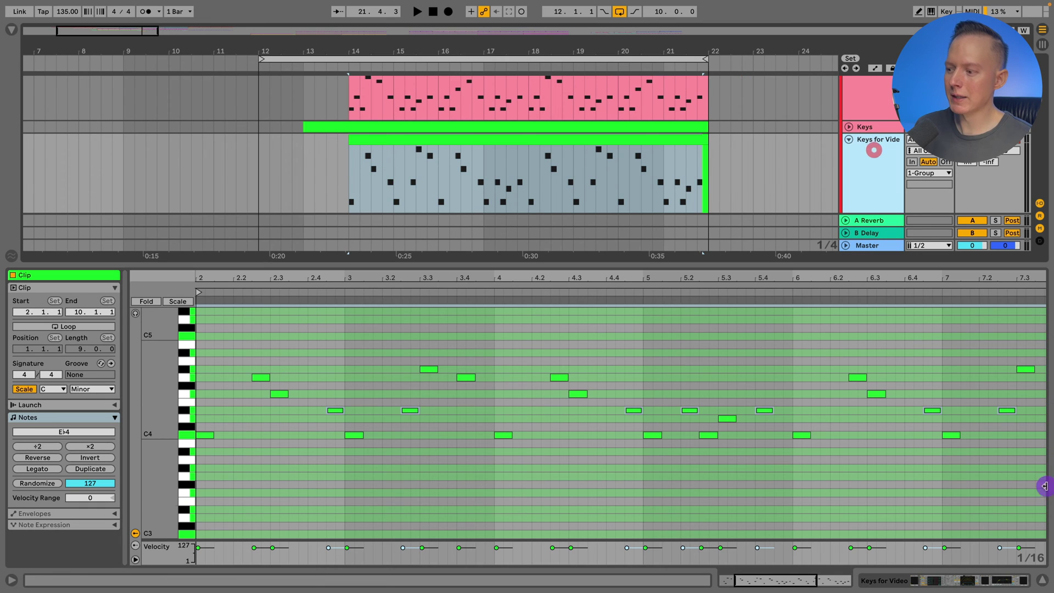
click(1043, 583)
- Activate the 18 Kontakt 7 track in place of Keys for Video and play its part from bar 14
scroll(818, 279, up, 2)
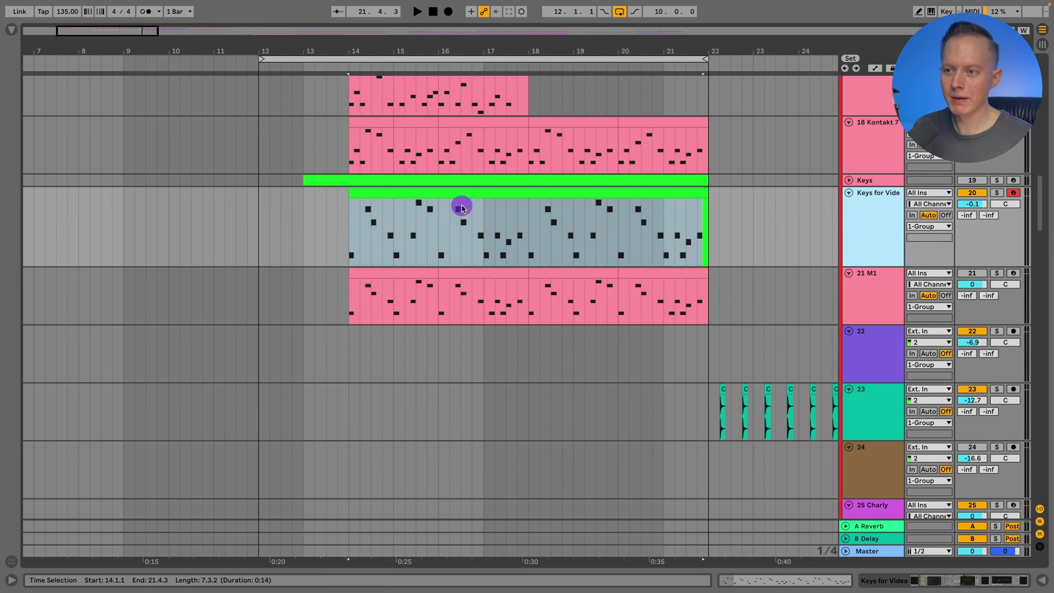
click(462, 208)
click(346, 137)
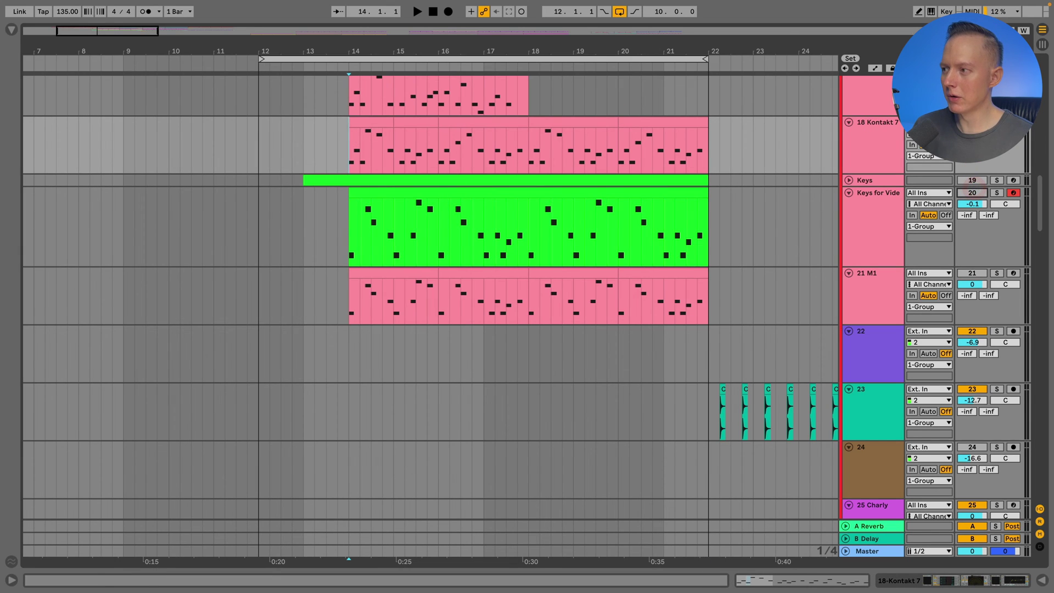
key(space)
click(876, 143)
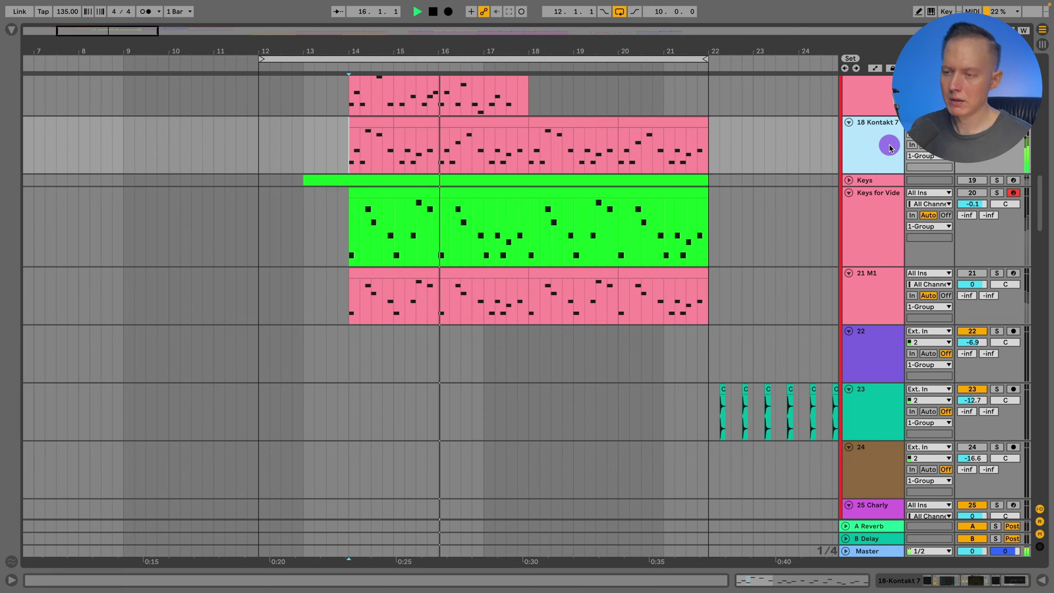
scroll(891, 149, up, 3)
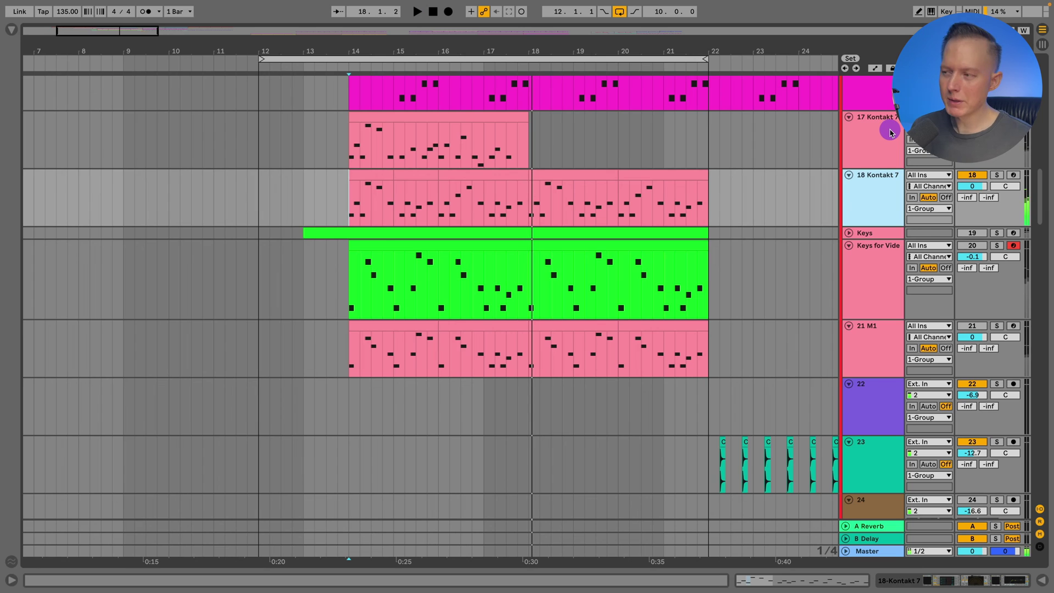
- Mute 18 Kontakt 7 and play the 17 Kontakt 7 part from bar 14 instead
click(890, 132)
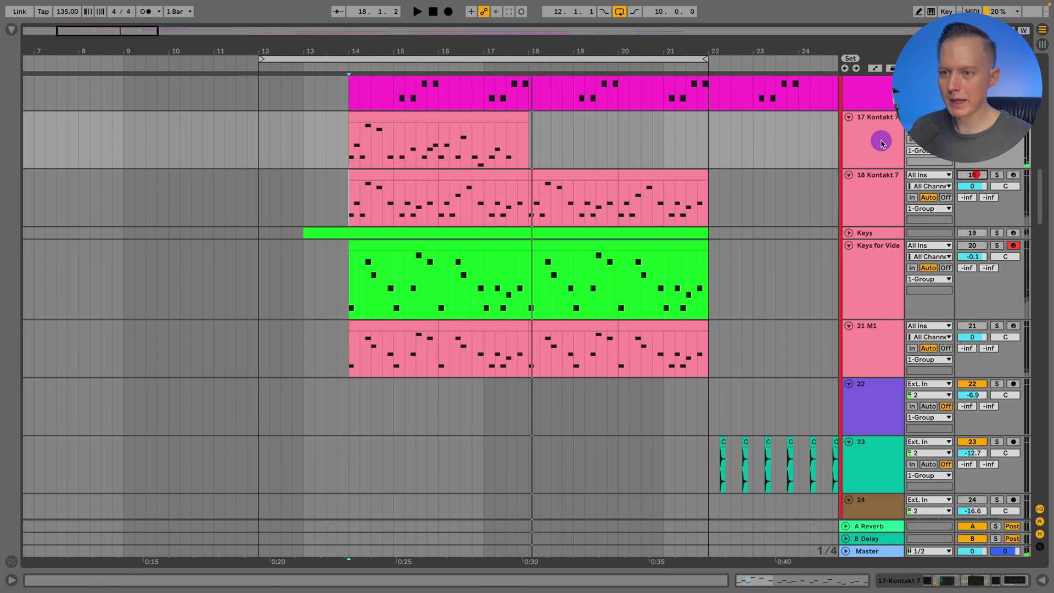
key(space)
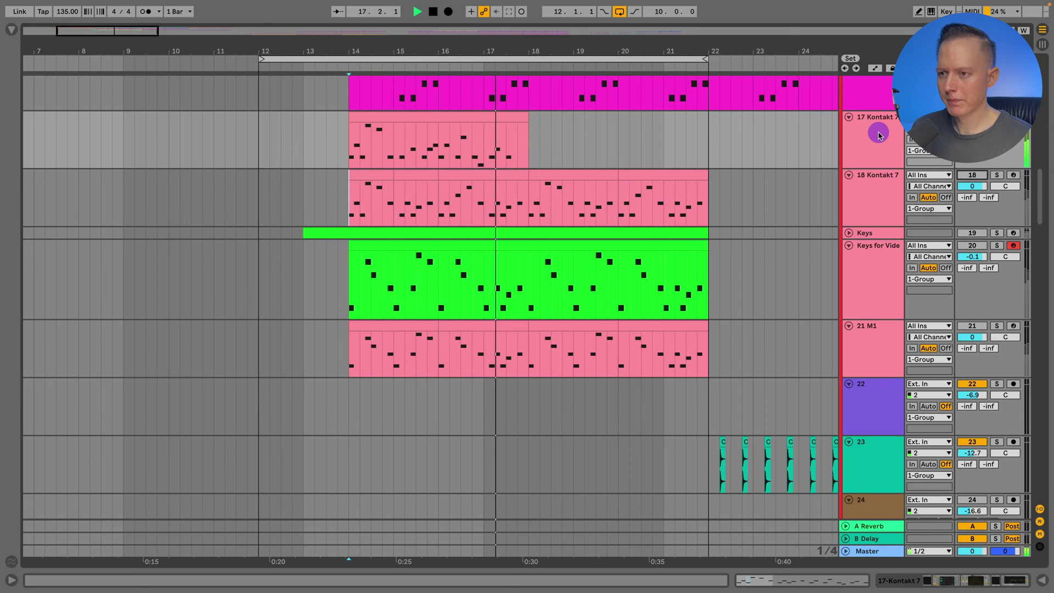
key(space)
- Open the Keys for Video clip and split it at bar 18
scroll(880, 135, down, 1)
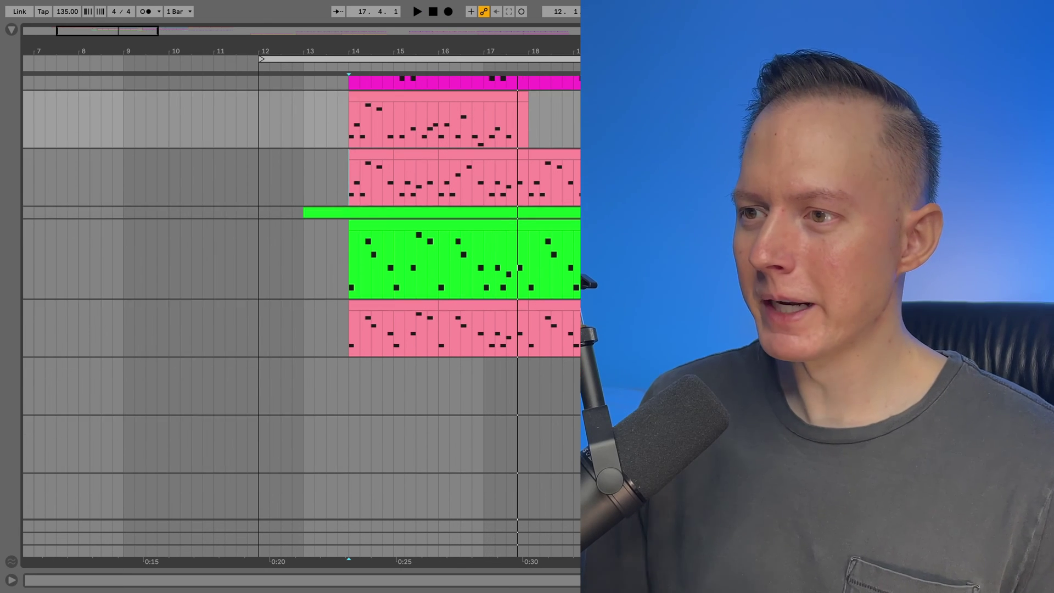
click(880, 225)
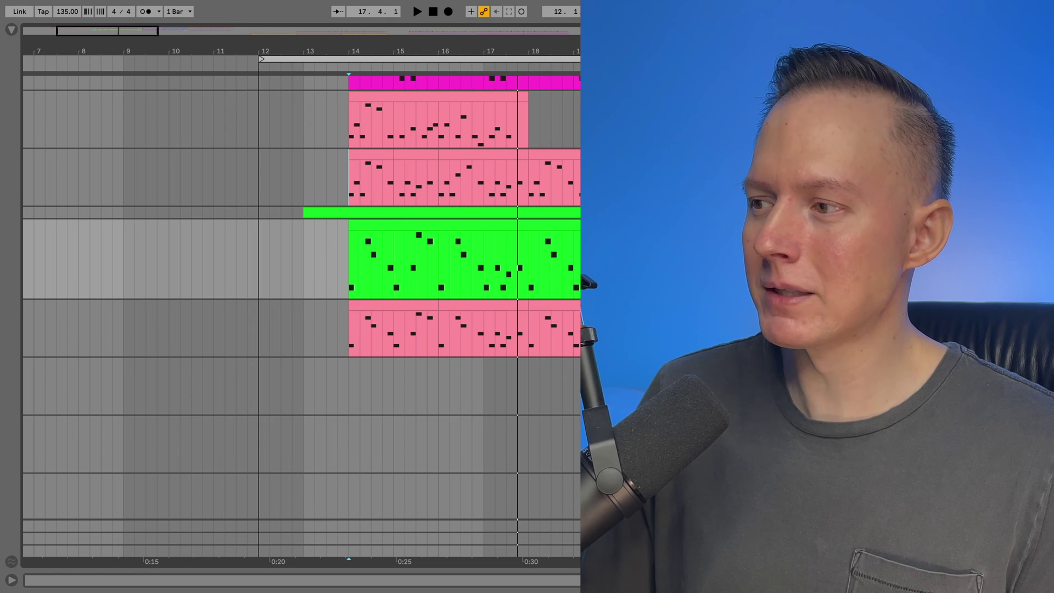
double_click(552, 225)
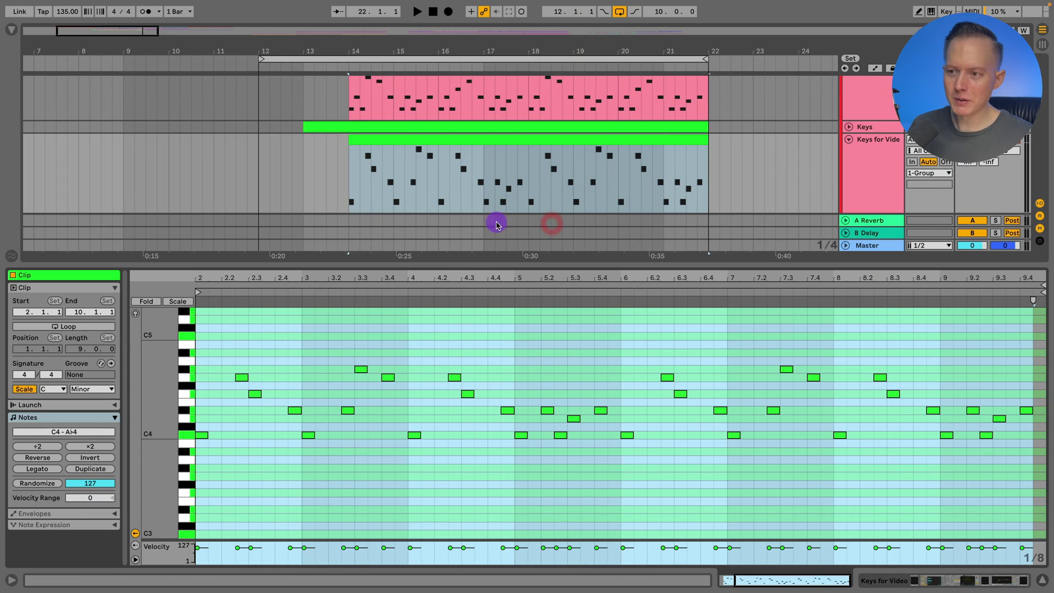
click(527, 163)
key(ctrl+e)
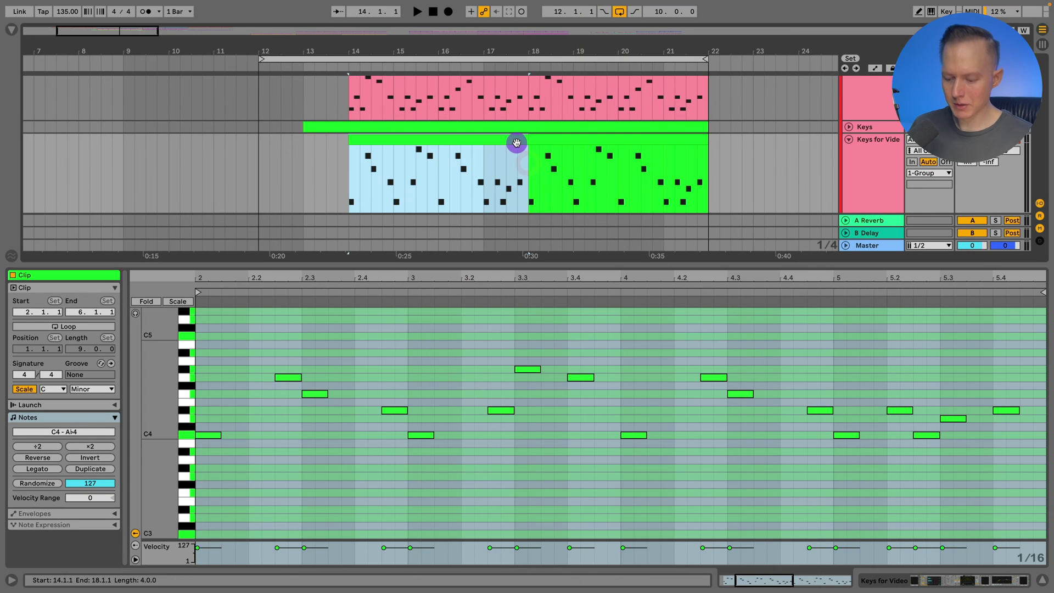
- Consolidate the Keys for Video section from bar 14 to 18 and delete all its notes
click(516, 143)
click(258, 333)
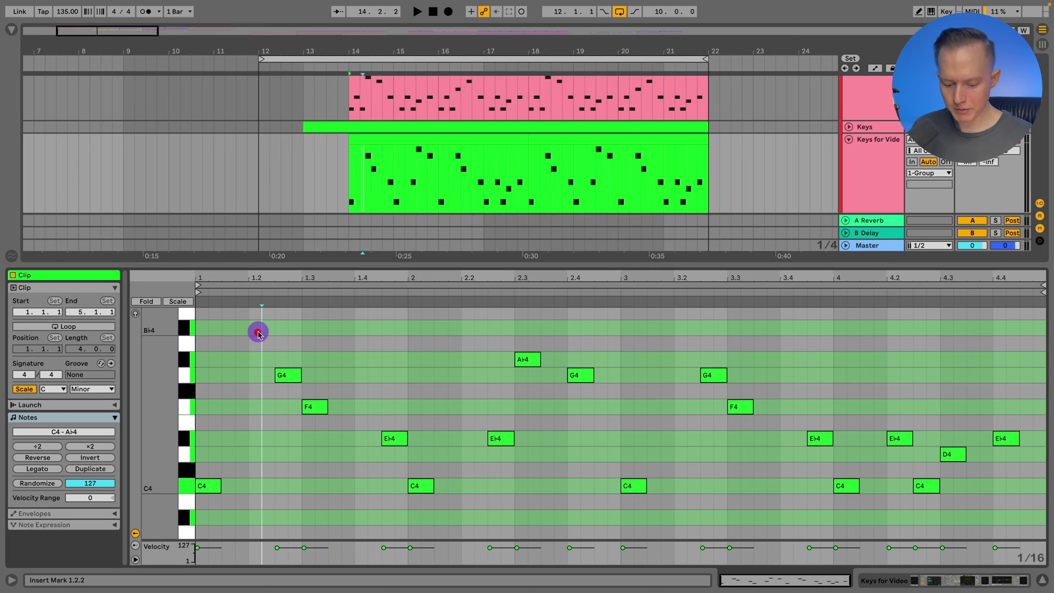
key(ctrl+a)
key(Delete)
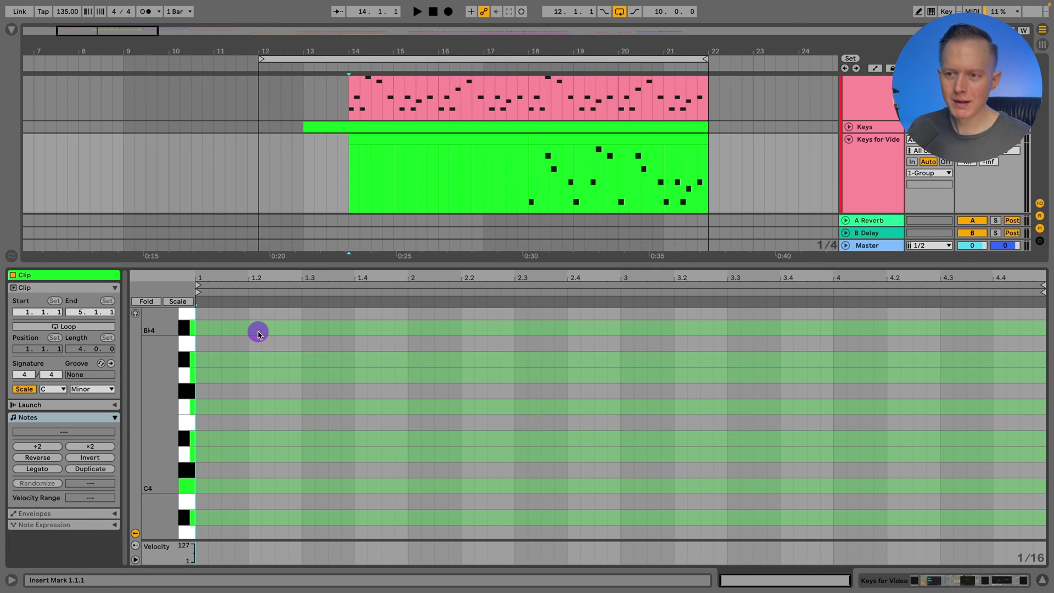
- Review the scale settings of the emptied clip and keep its scale type at Minor
scroll(383, 172, down, 2)
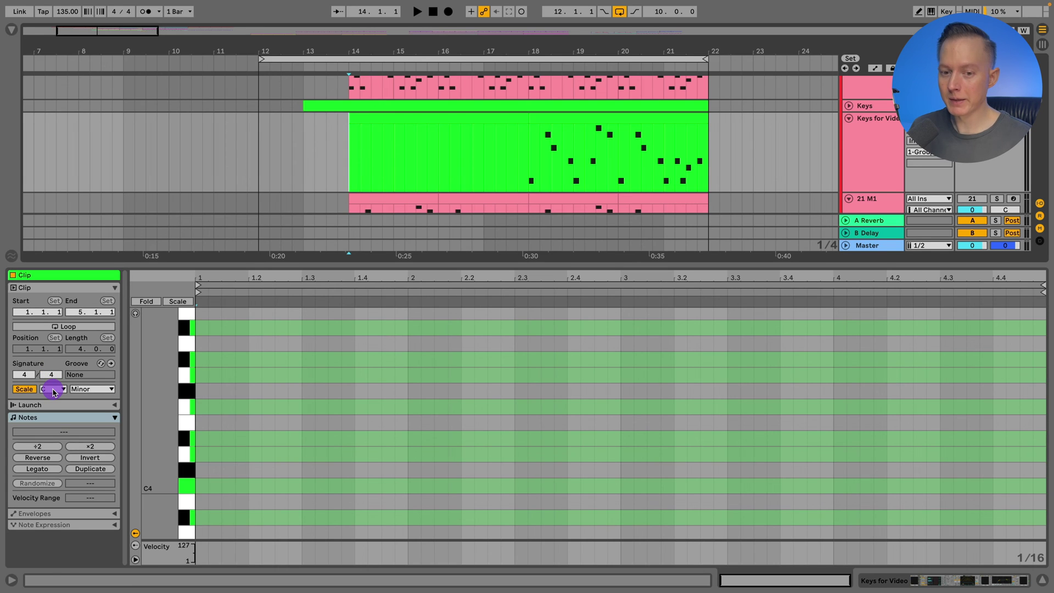
scroll(222, 437, down, 2)
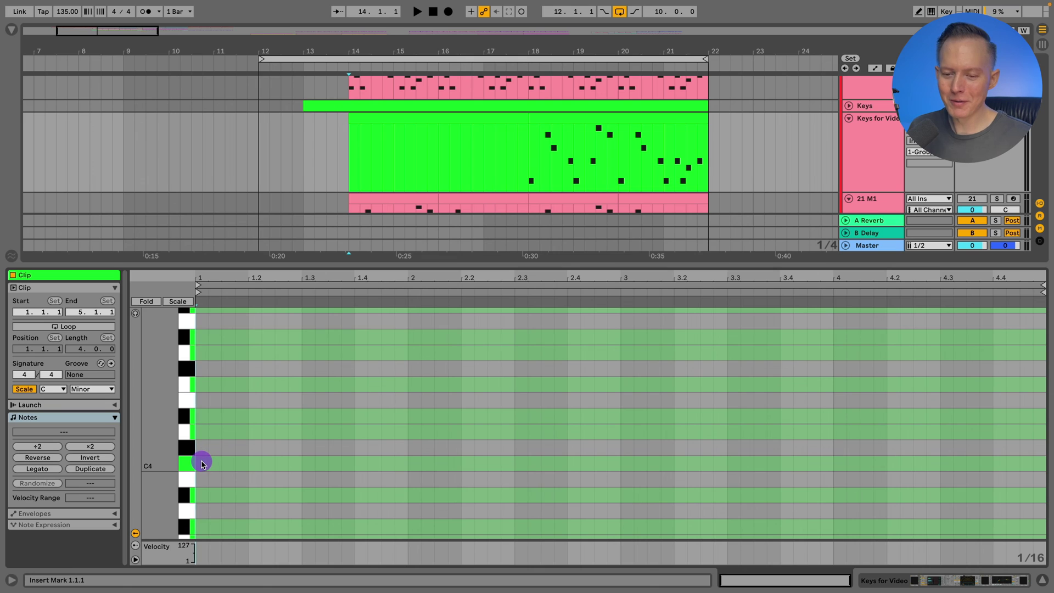
click(80, 390)
click(88, 395)
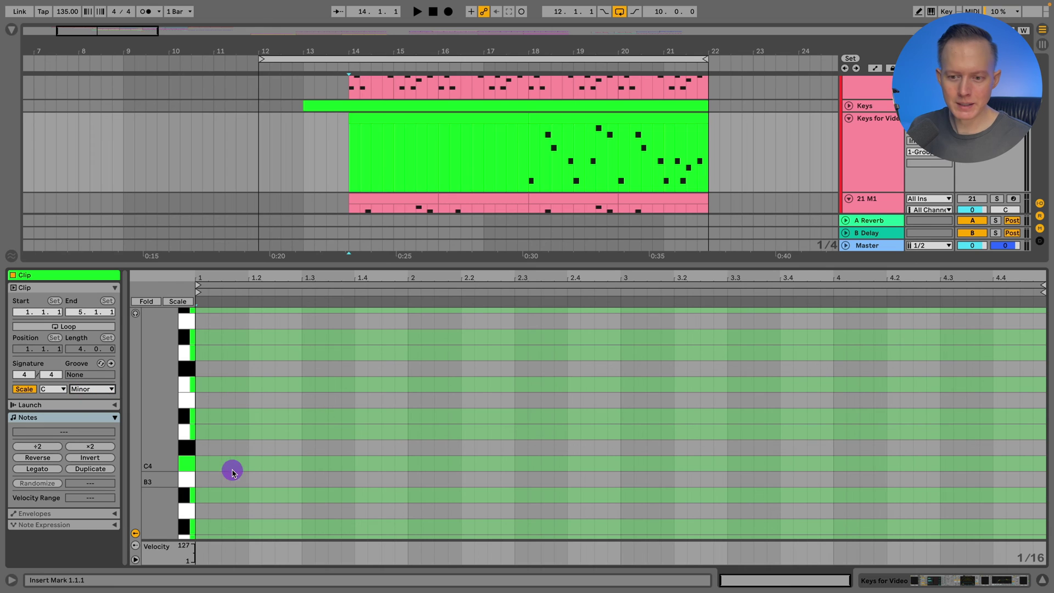
- Set the piano roll to a fixed 1/8 grid and add an eighth-note C4 at the clip's start
right_click(203, 464)
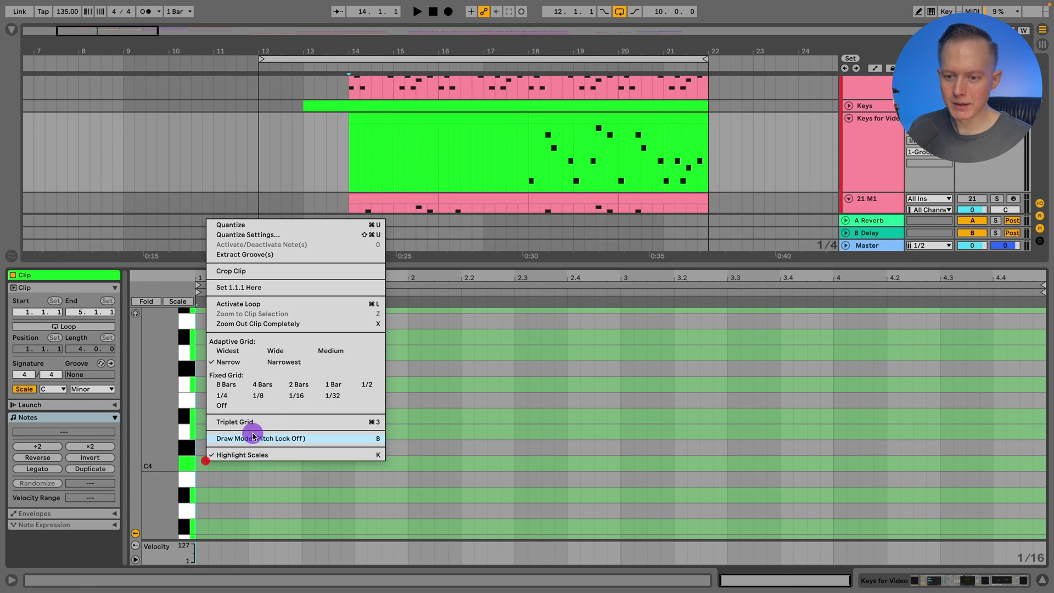
click(297, 396)
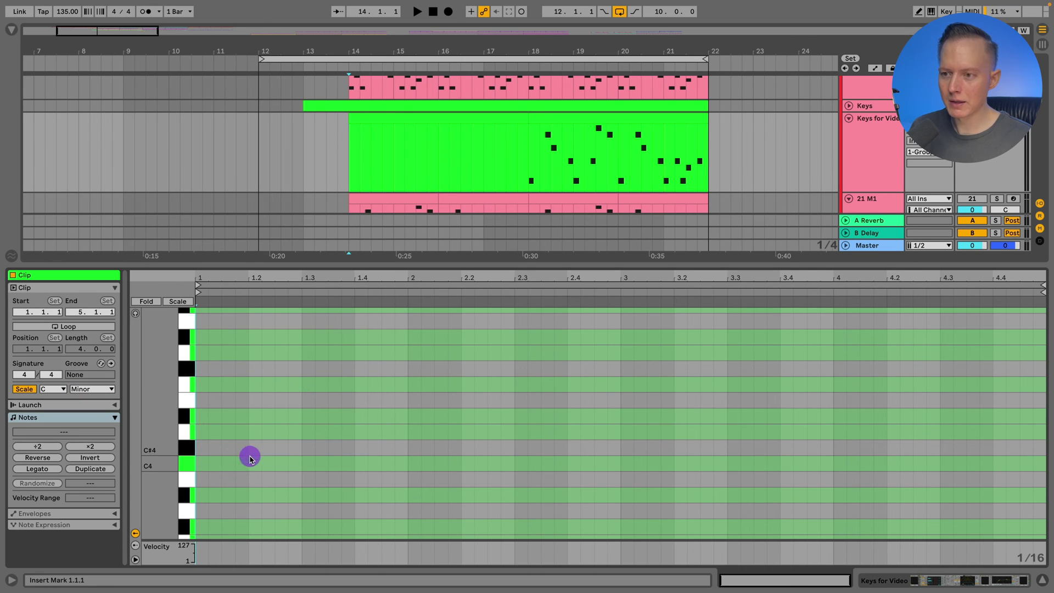
right_click(203, 466)
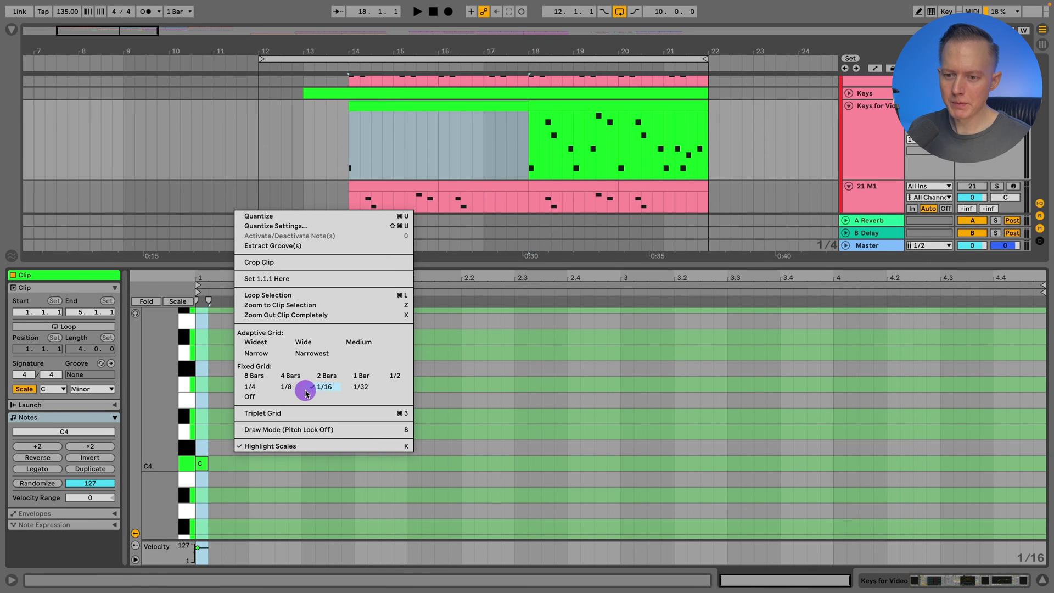
click(287, 388)
drag(207, 464, 218, 464)
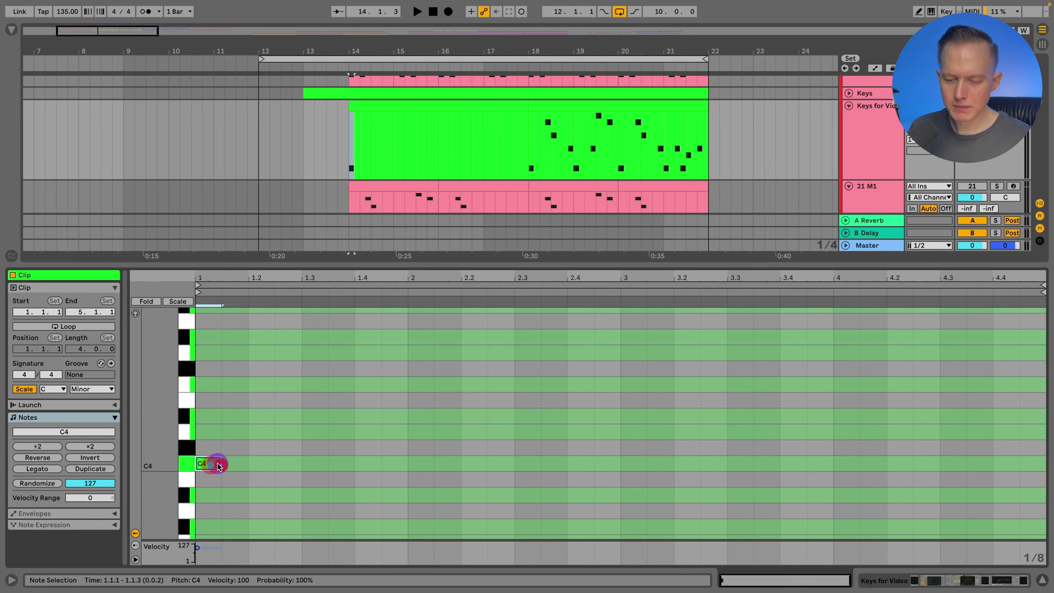
- Play the arrangement from bar 14 to hear the single C4 note in context, and stop playback
key(space)
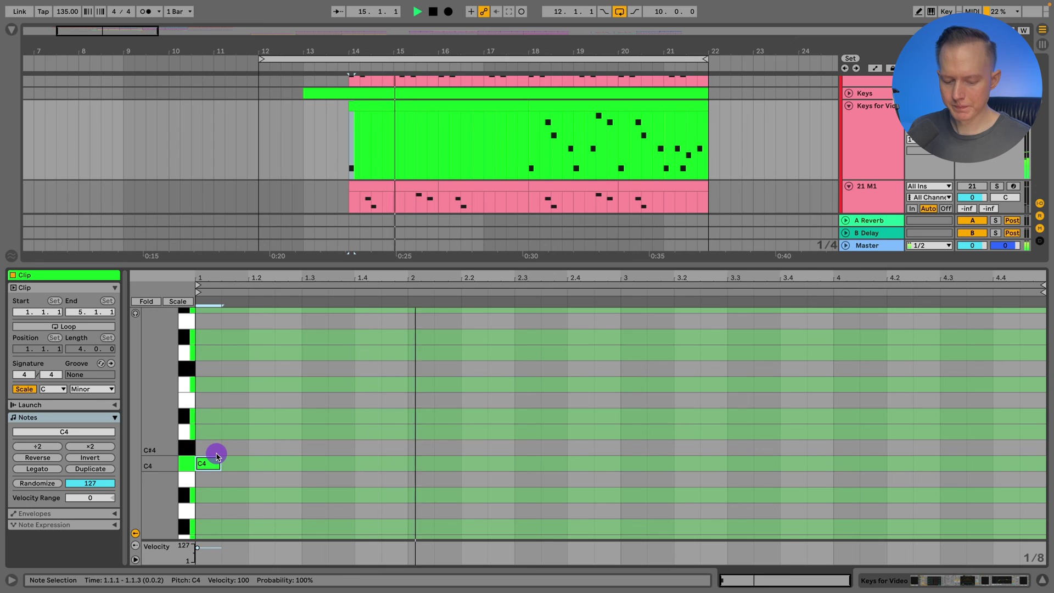
key(space)
key(space)
key(space)
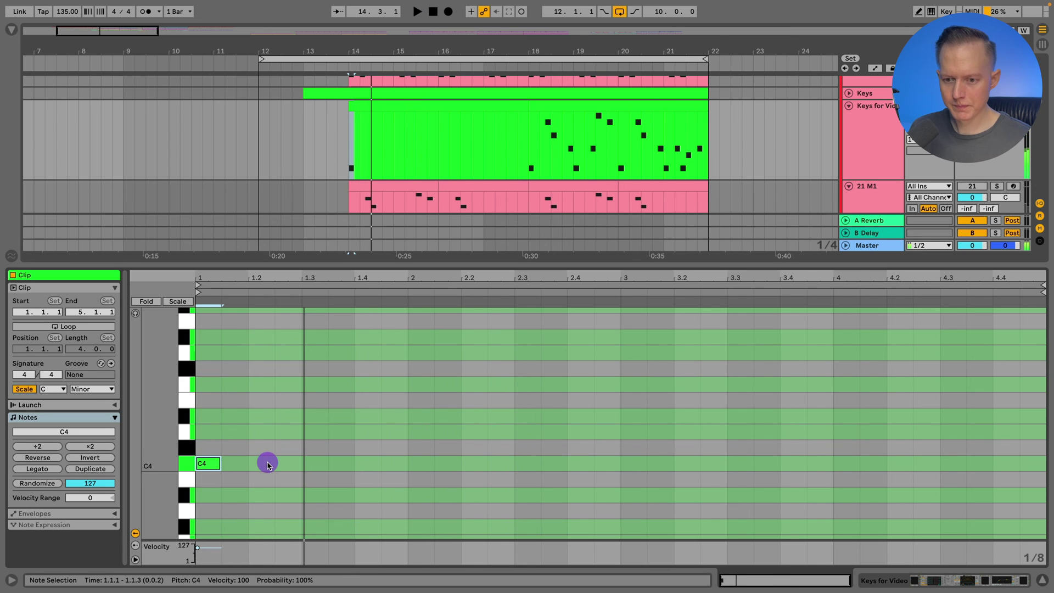
- Add an eighth-note F4 at 1.2.3 and enable note preview in the piano roll
drag(210, 279, 322, 380)
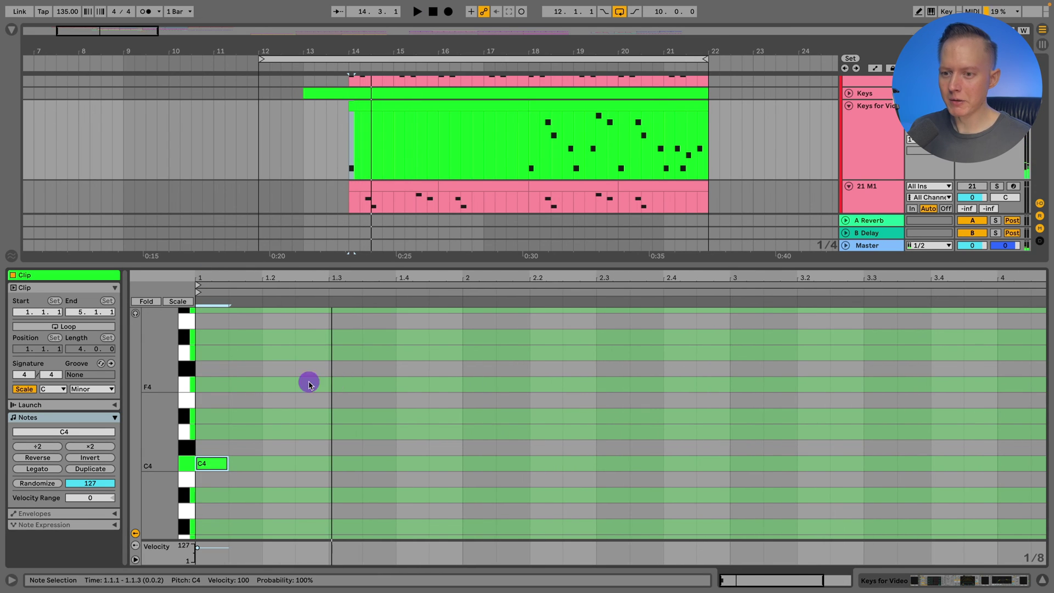
double_click(321, 384)
key(space)
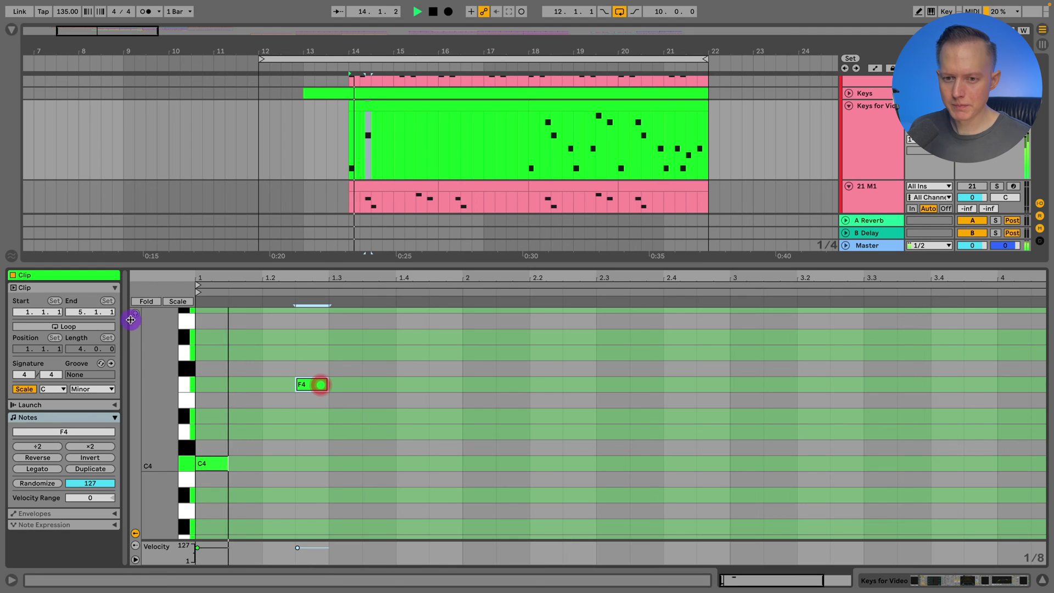
key(space)
click(137, 314)
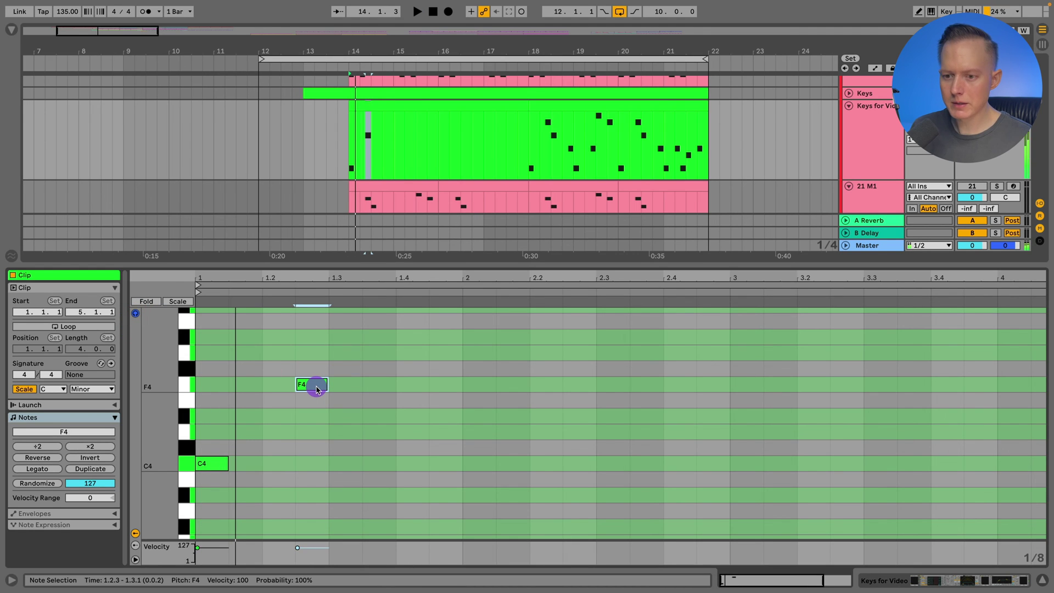
- Play the C4 and F4 notes from the clip's start, and stop playback
click(225, 463)
key(space)
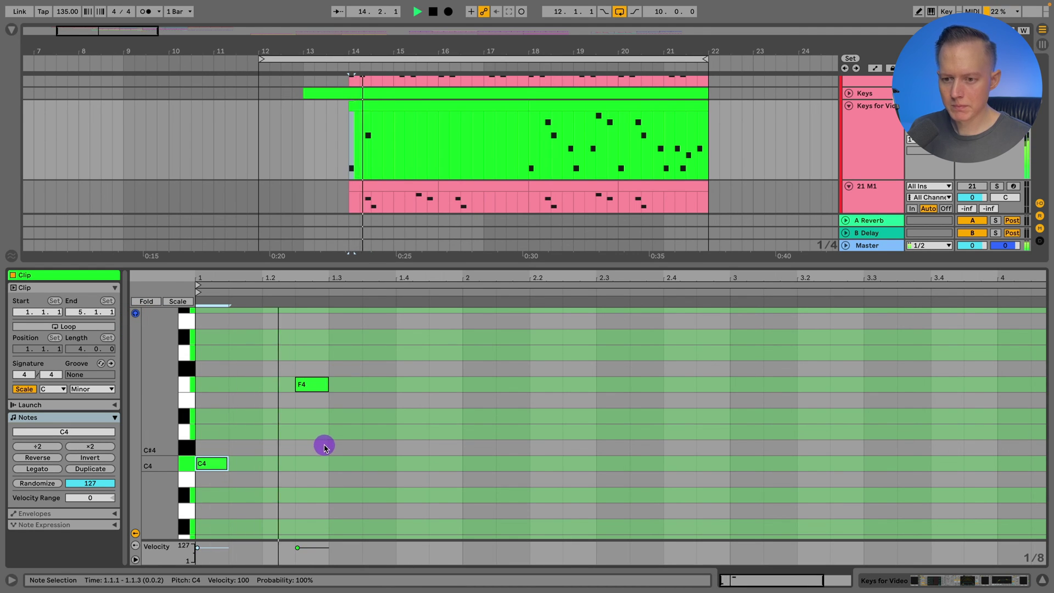
key(space)
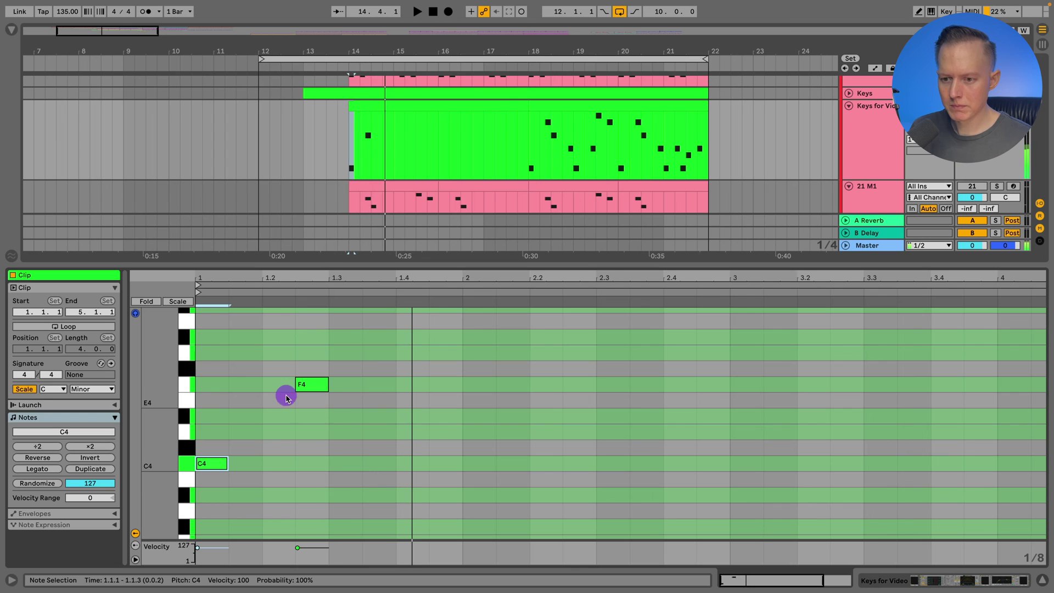
- Add an eighth-note D4 at 1.2.1, audition it, and raise it to E♭4
double_click(269, 431)
key(space)
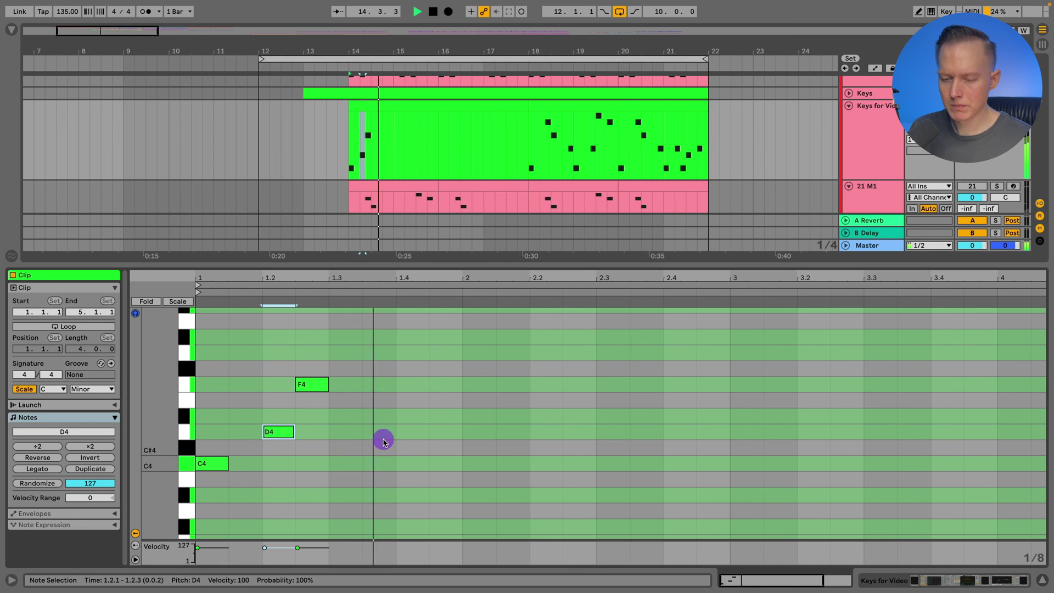
drag(278, 430, 293, 419)
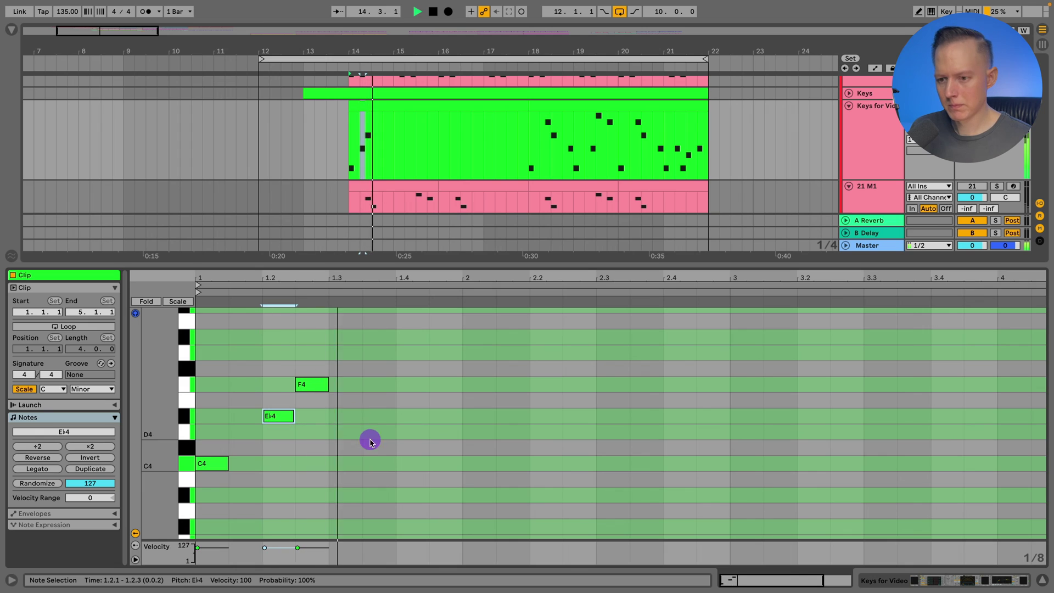
- Add eighth notes E♭4 at 1.3.3 and C4 at 1.4.1, auditioning the melody from bar 14
double_click(372, 416)
key(space)
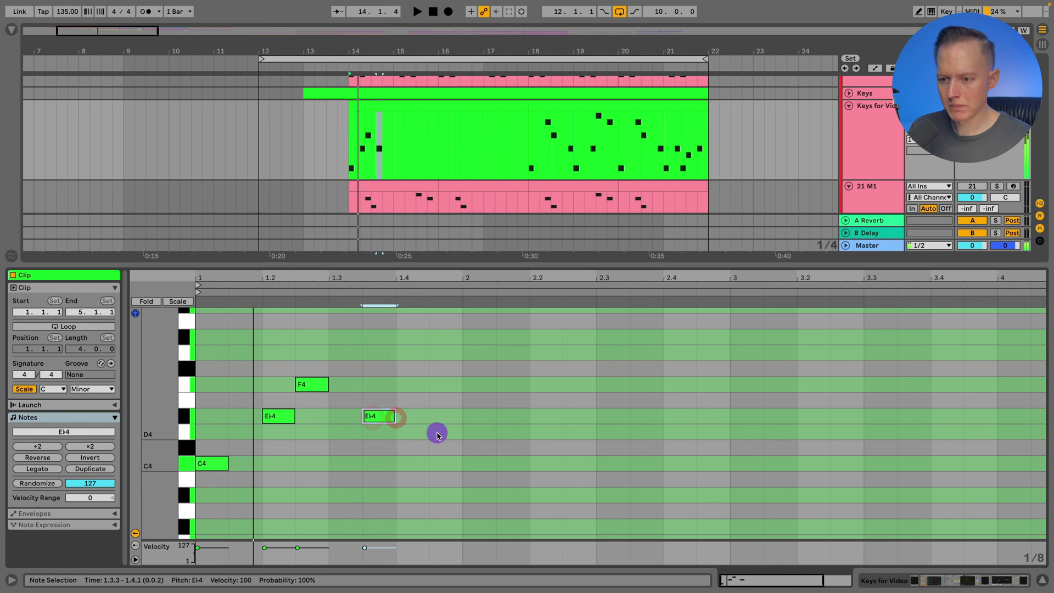
double_click(443, 463)
key(space)
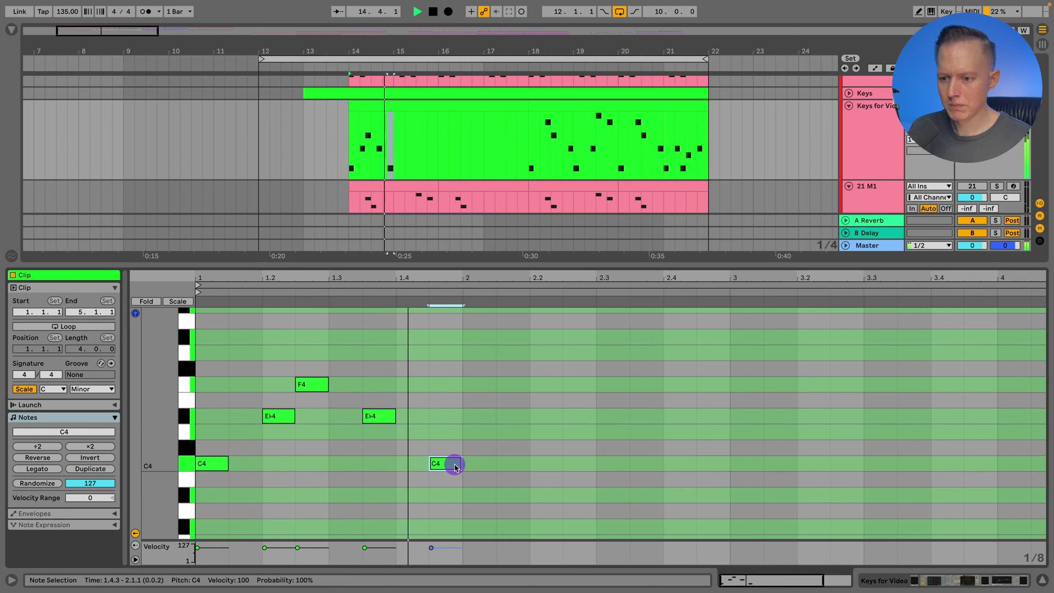
drag(455, 467, 422, 468)
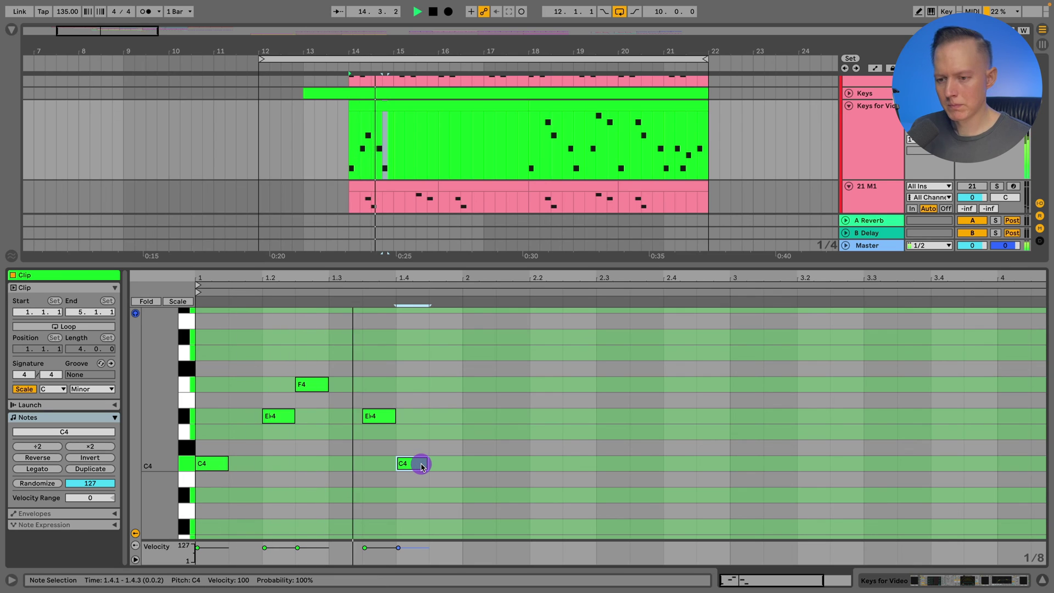
- Add eighth notes D4 at 2.1.1, C4 at 2.2.1, D4 at 2.3.1 and E♭4 at 2.3.3, auditioning the phrase
key(space)
drag(485, 450, 638, 427)
key(space)
key(space)
key(space)
key(space)
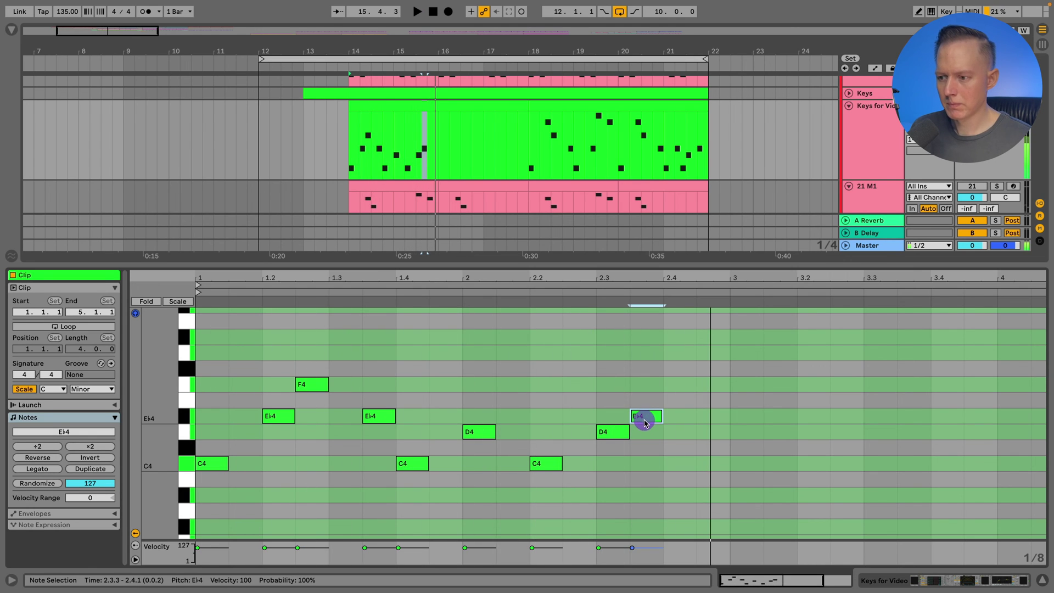
- Play the melody from bar 14 and add an eighth-note B♭3 at 2.4.3
key(space)
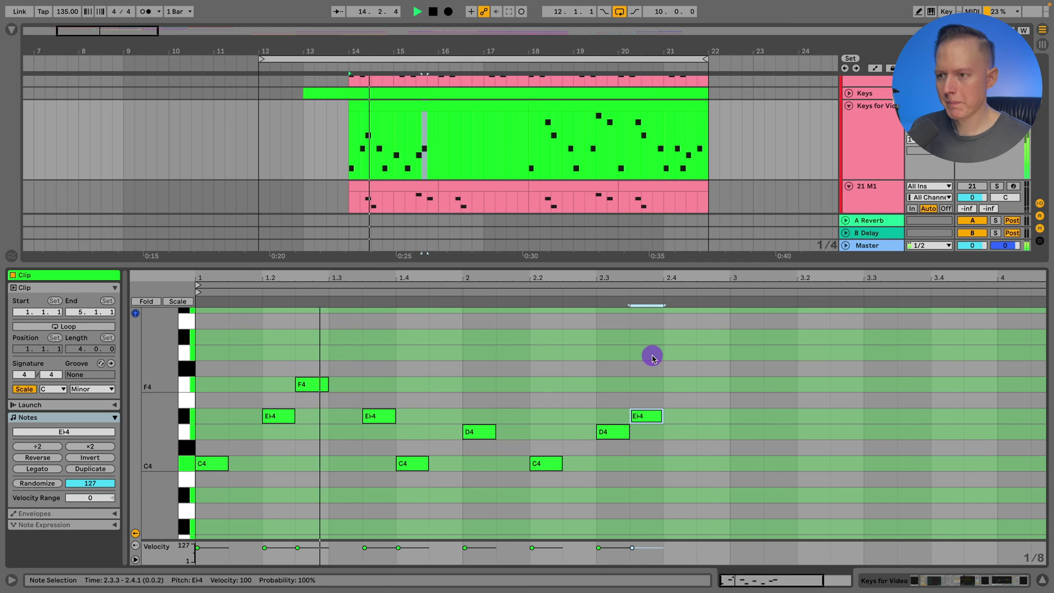
drag(426, 51, 442, 85)
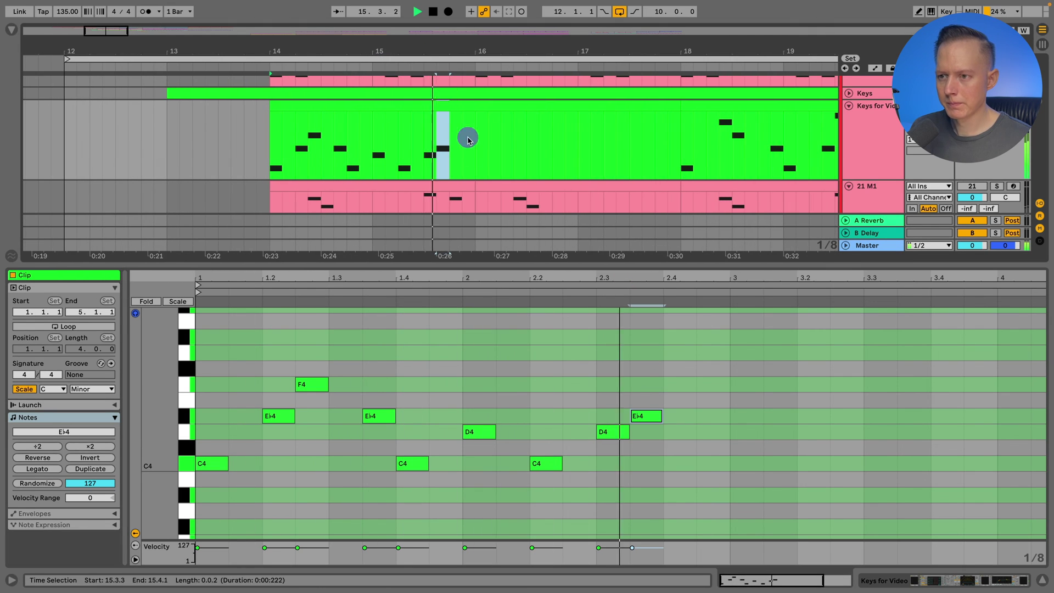
key(space)
double_click(714, 496)
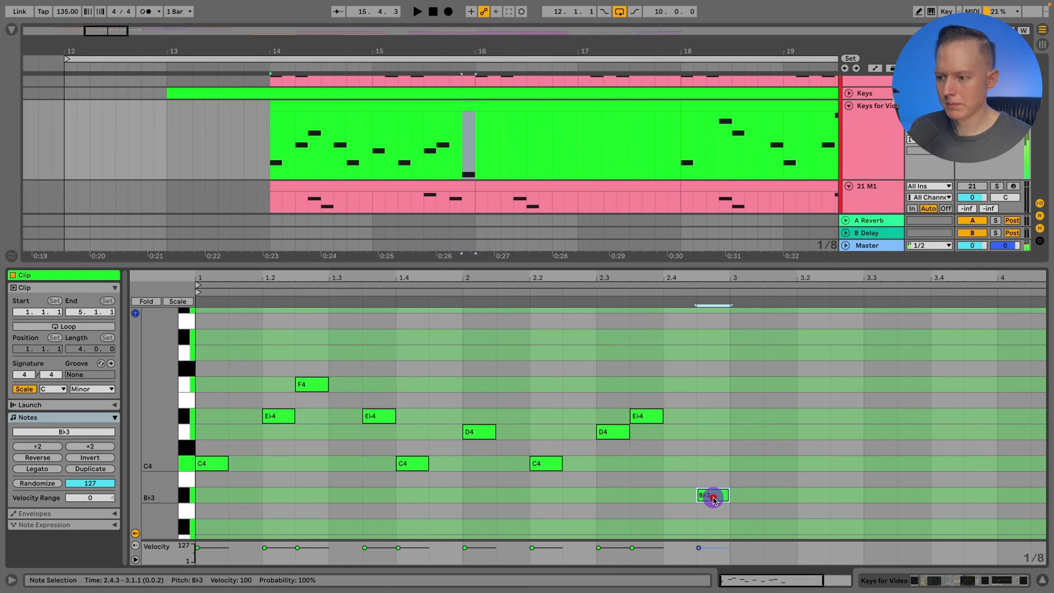
- Split the Keys for Video clip at bar 16 and duplicate the new two-bar melody into bars 16 and 17
click(474, 141)
key(super+e)
click(446, 108)
key(ctrl+d)
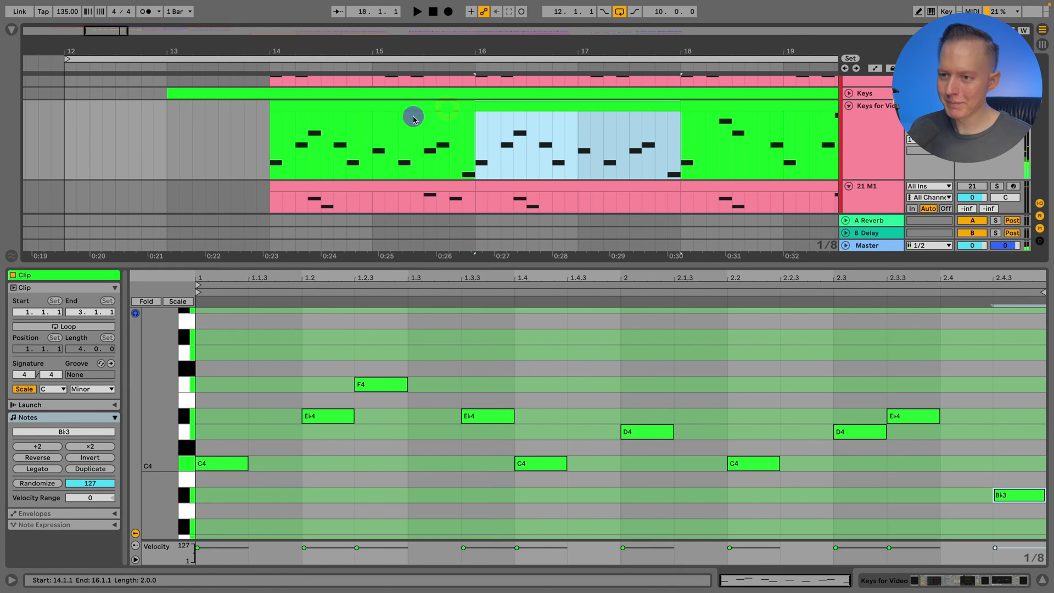
- Play the repeated two-bar melody from bar 14 and select its second copy
key(space)
click(269, 130)
click(324, 101)
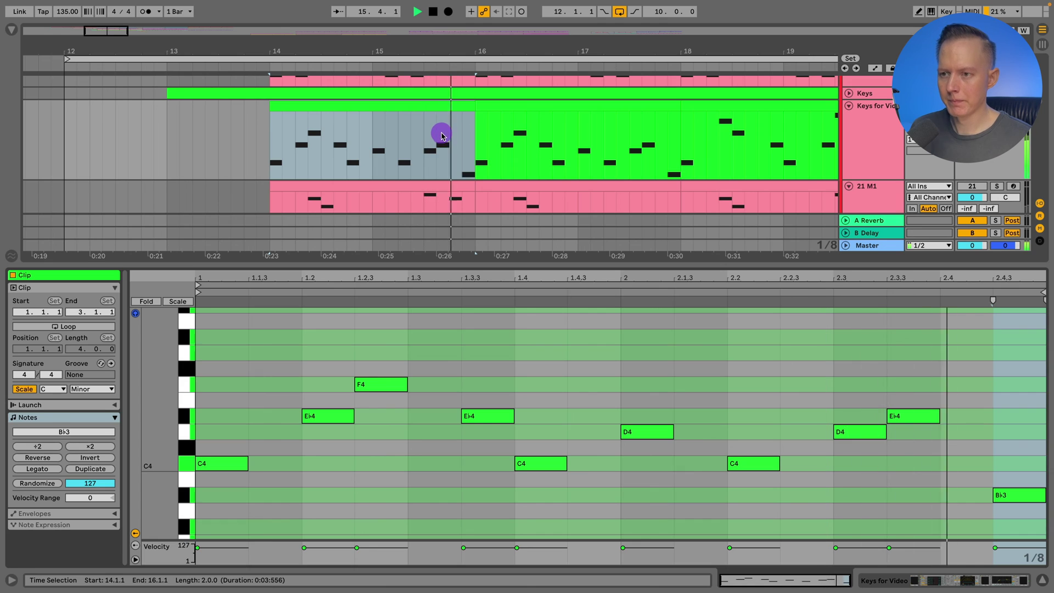
drag(457, 50, 458, 33)
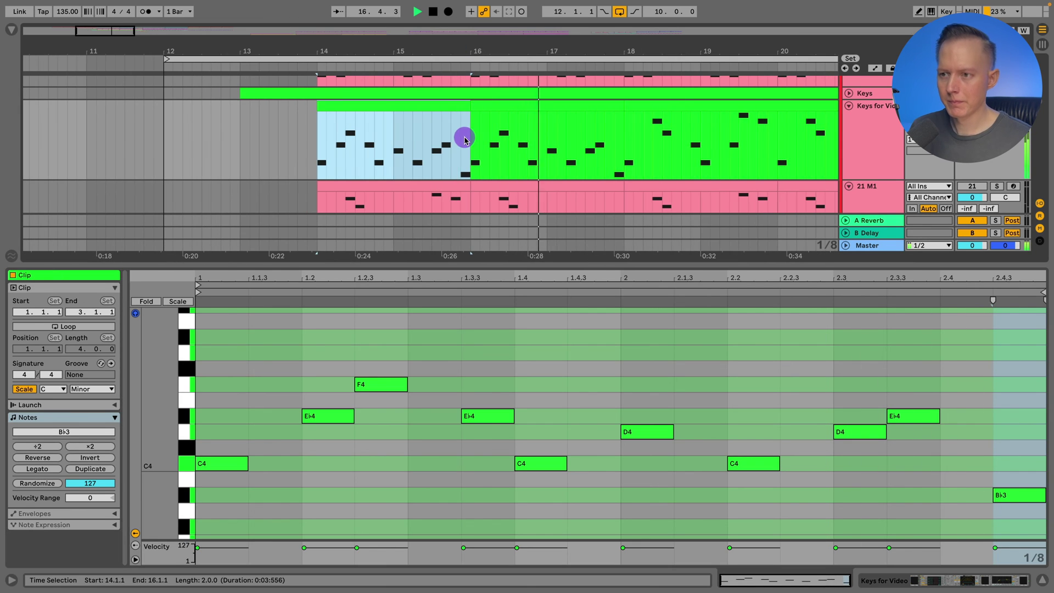
scroll(467, 132, right, 3)
click(459, 108)
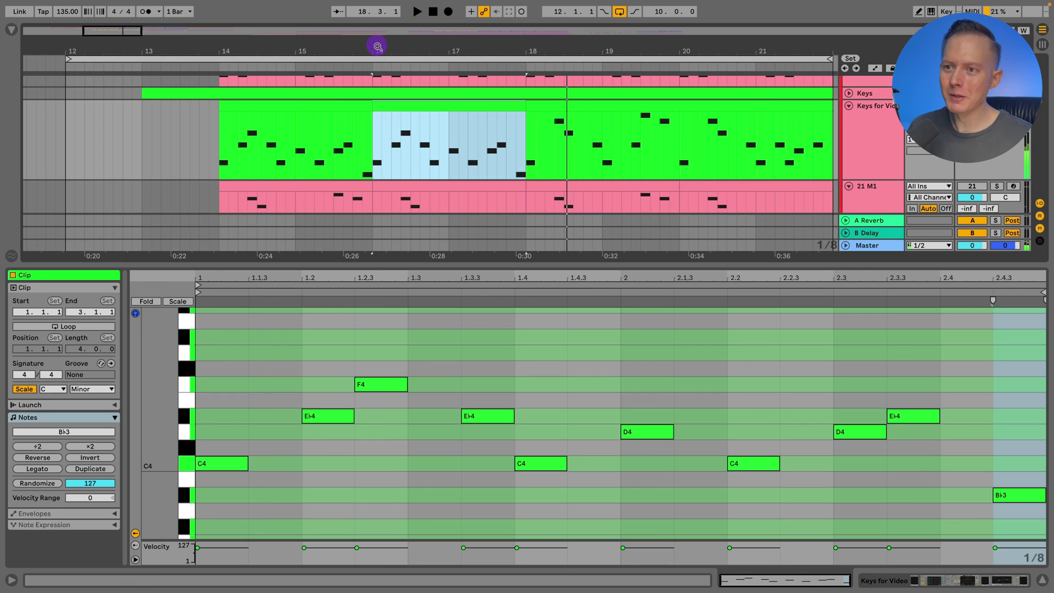
- In the first two-bar clip, set the note grid to 1/16 and shorten the E♭4 at 1.3.3 to a sixteenth
drag(381, 49, 381, 30)
click(356, 108)
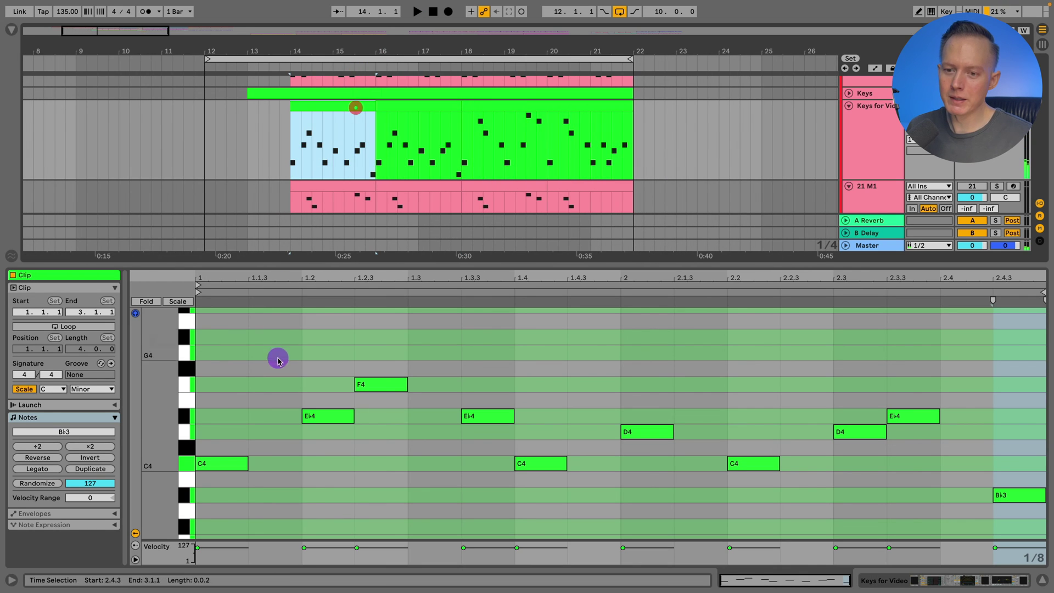
drag(289, 278, 297, 293)
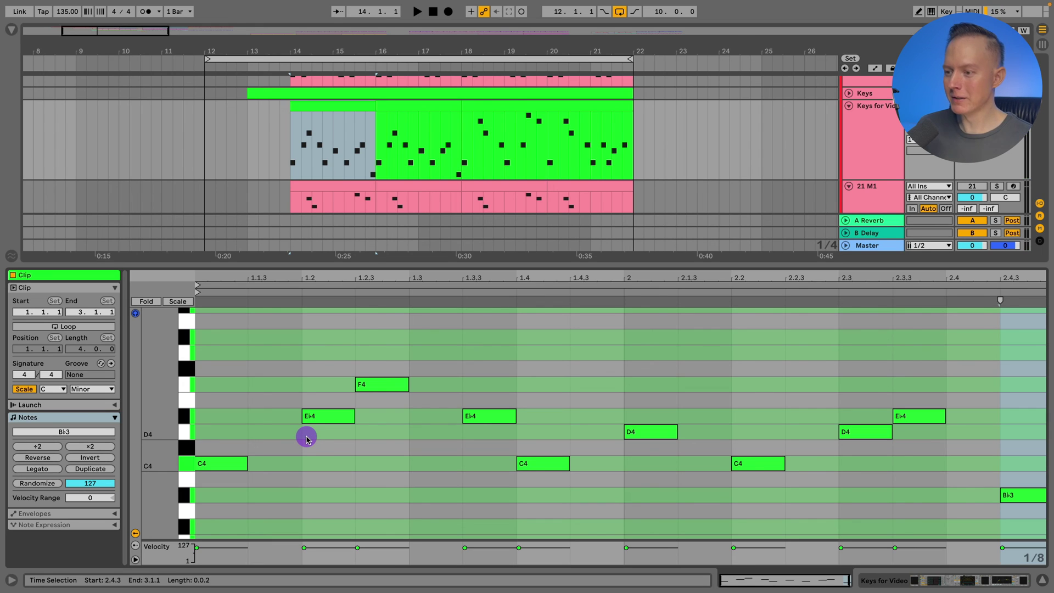
right_click(473, 364)
click(563, 294)
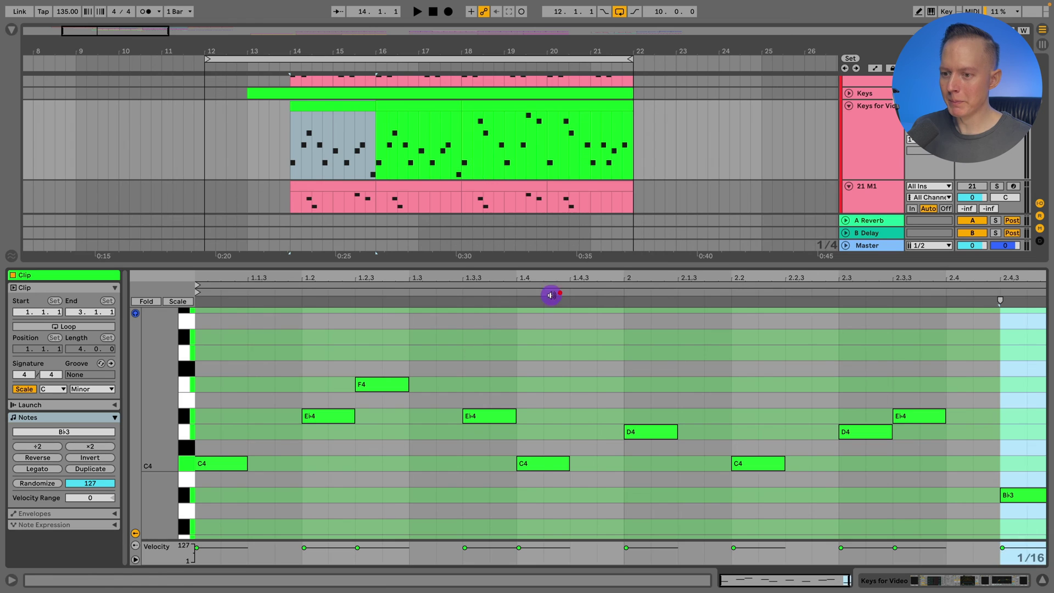
click(515, 345)
click(509, 416)
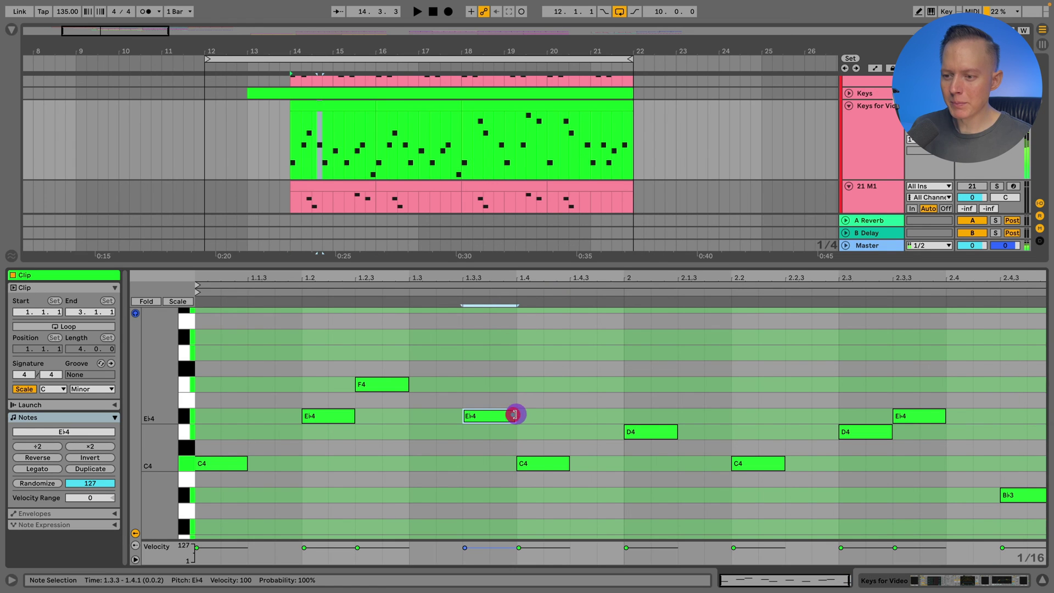
drag(515, 415, 488, 415)
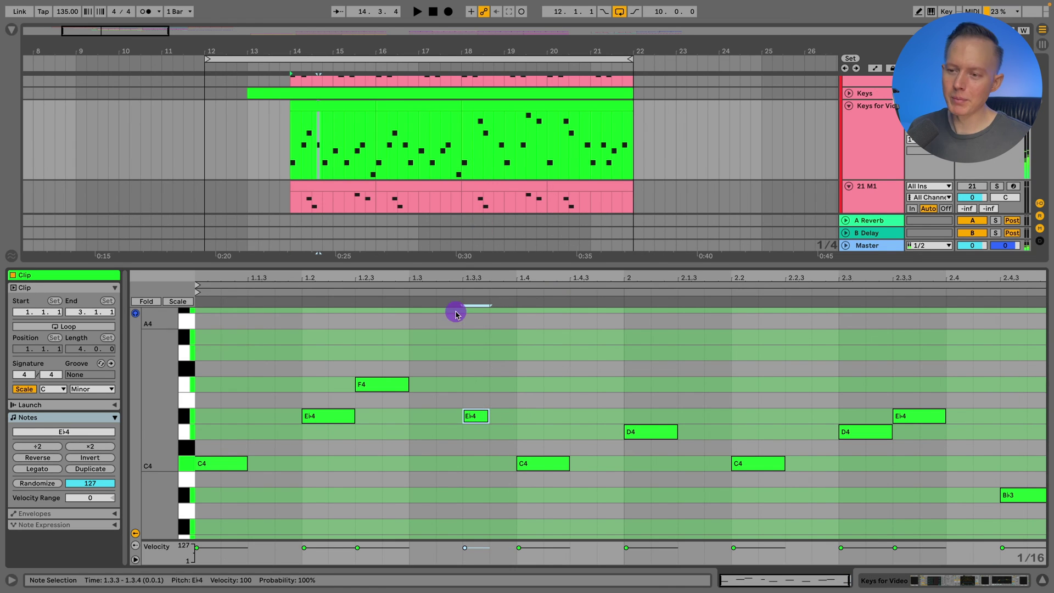
- Add a sixteenth-note G4 at 1.3.4 and audition it
drag(455, 279, 455, 286)
double_click(501, 355)
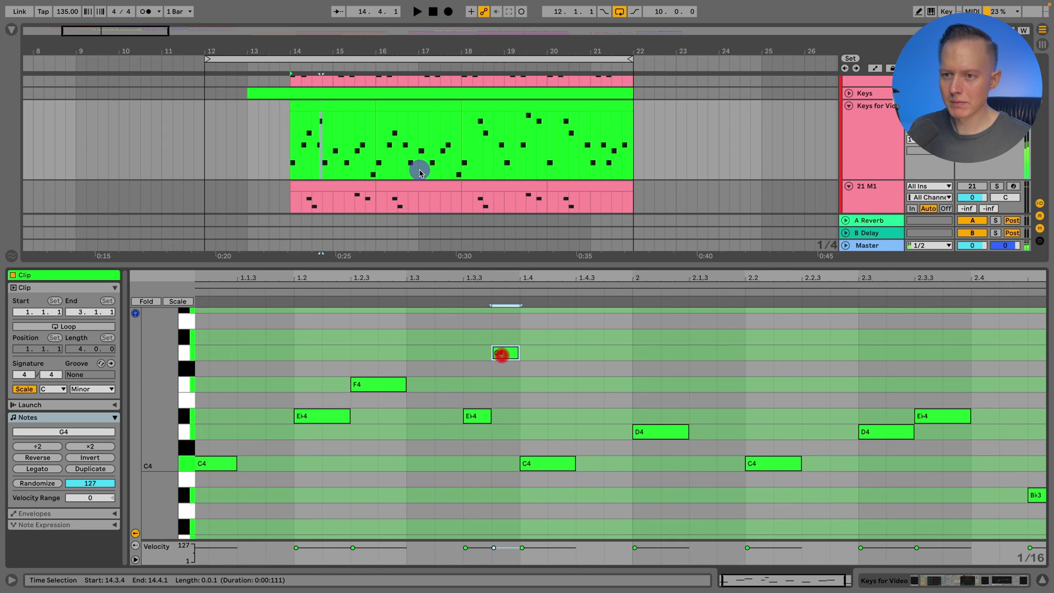
key(space)
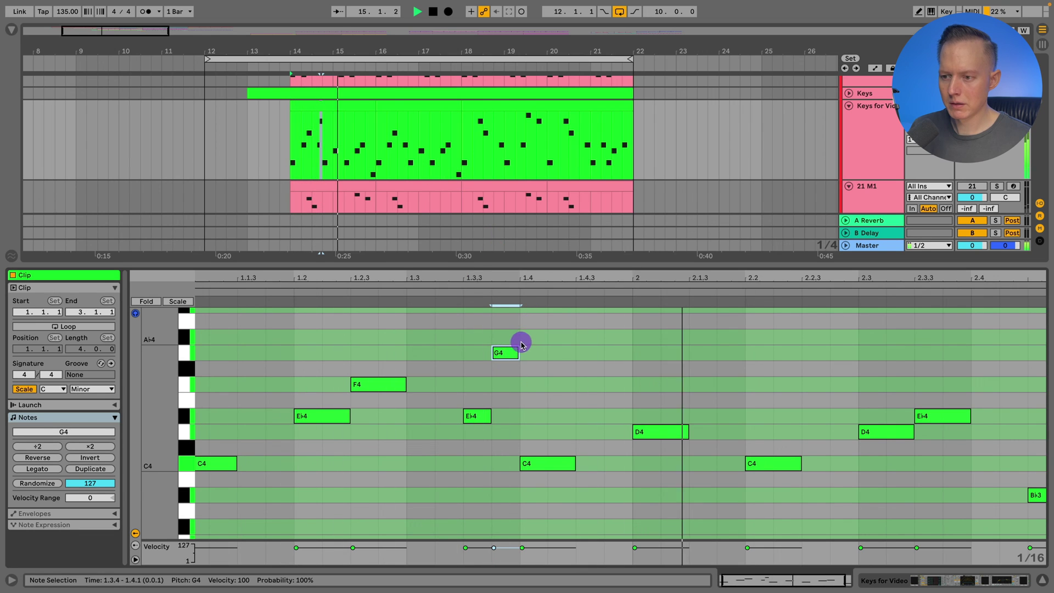
key(space)
- Move the G4 to 1.4.1 and trim the C4 below it to start at 1.4.2, auditioning the changes
drag(510, 357, 532, 357)
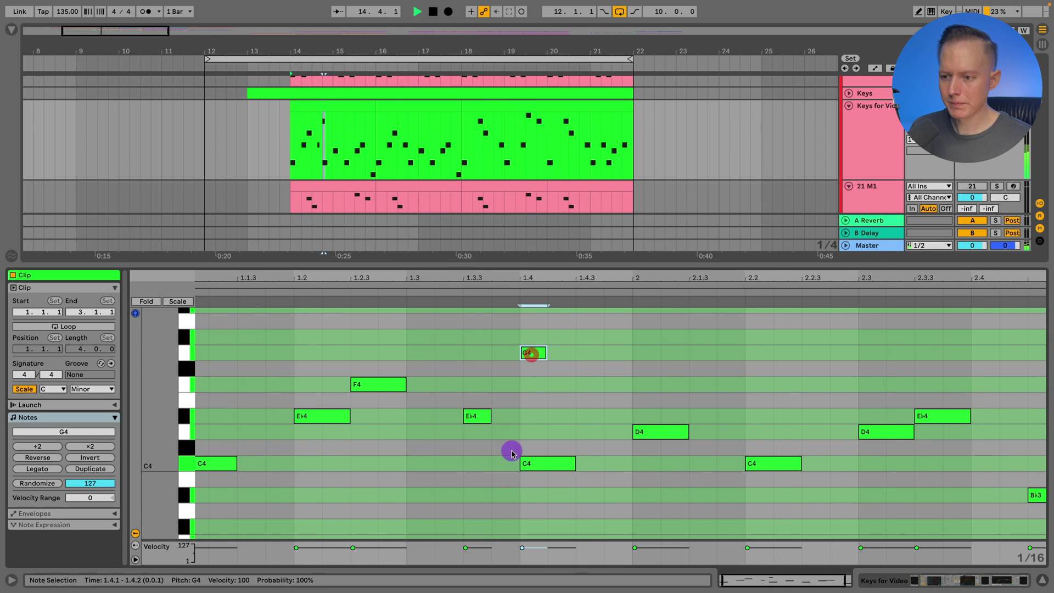
key(space)
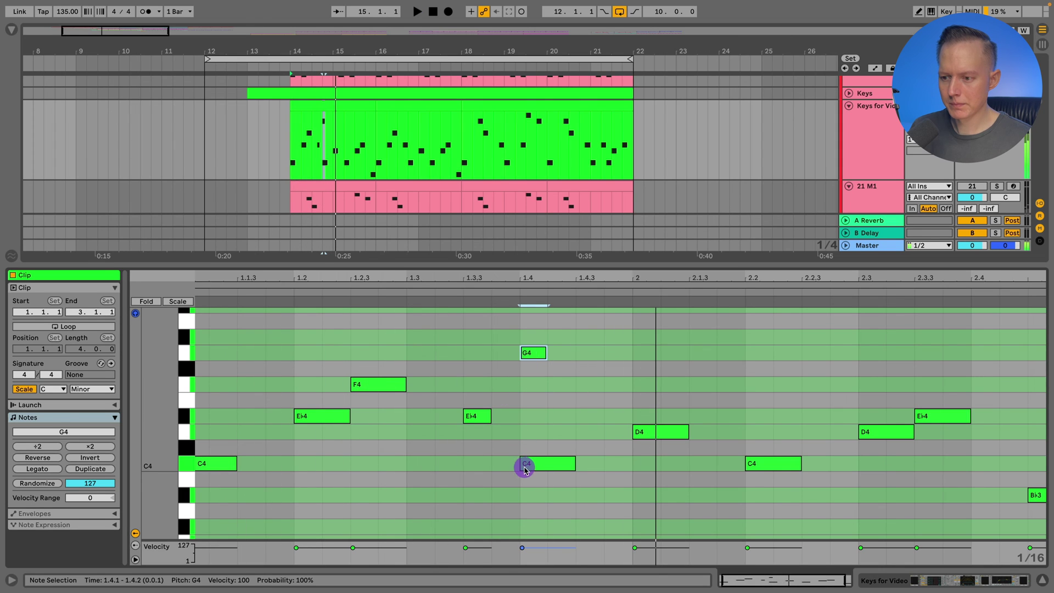
drag(523, 465, 549, 464)
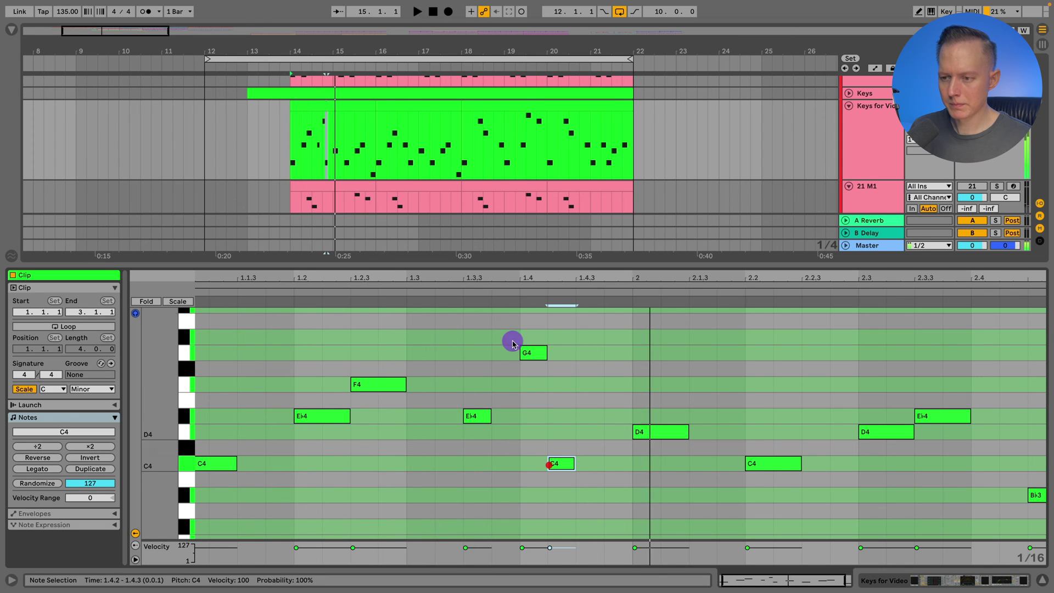
key(space)
key(space)
- Move the sixteenth E♭4 from 1.3.3 to C4 at 1.2.1, and trim the E♭4 on beat 1.2 to start at 1.2.2
scroll(415, 442, left, 1)
click(487, 417)
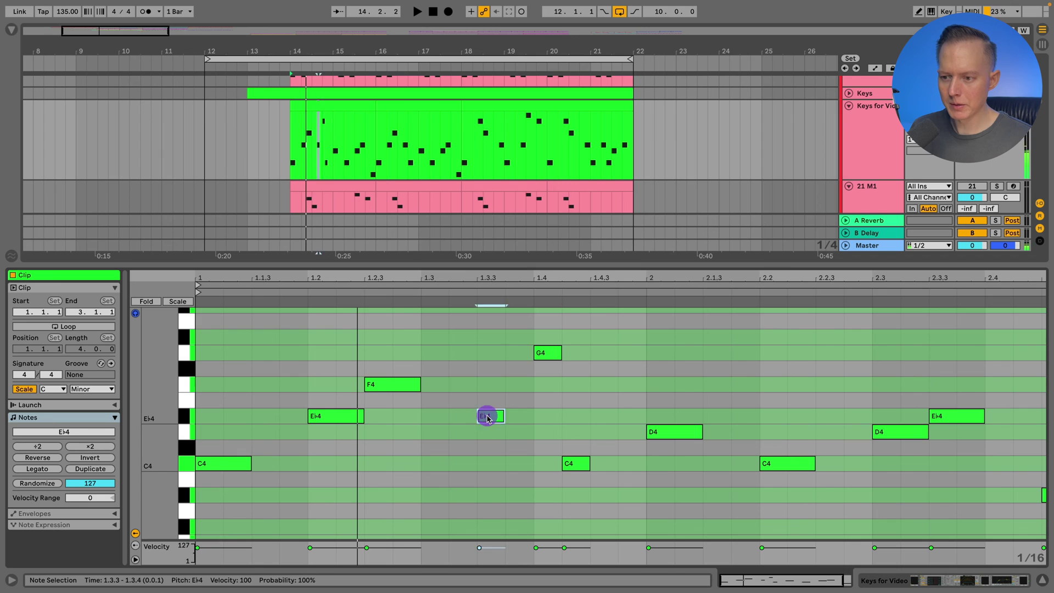
drag(487, 418, 286, 464)
key(space)
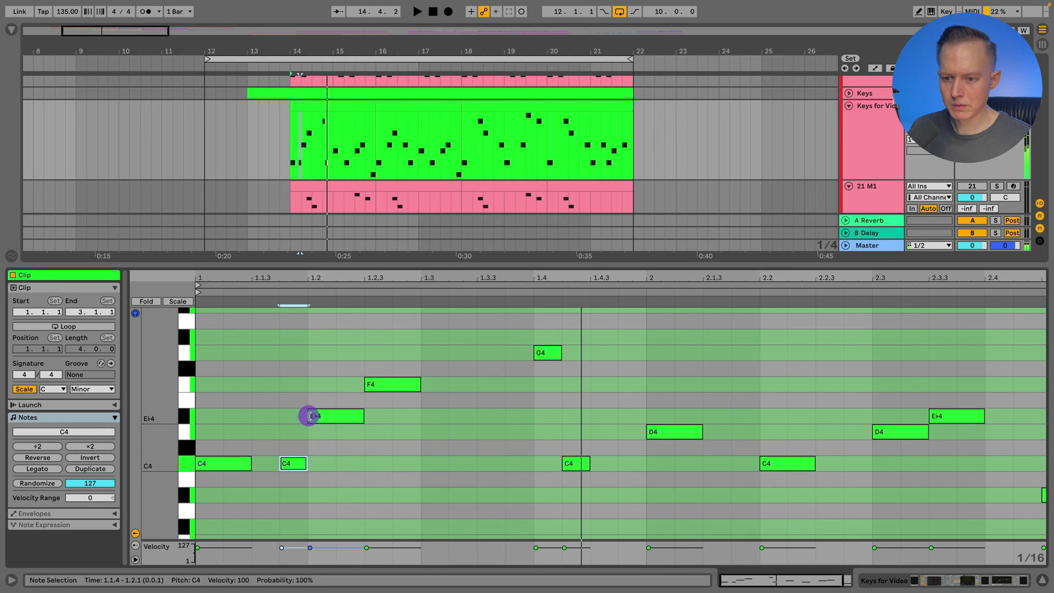
drag(309, 415, 337, 415)
drag(298, 468, 323, 463)
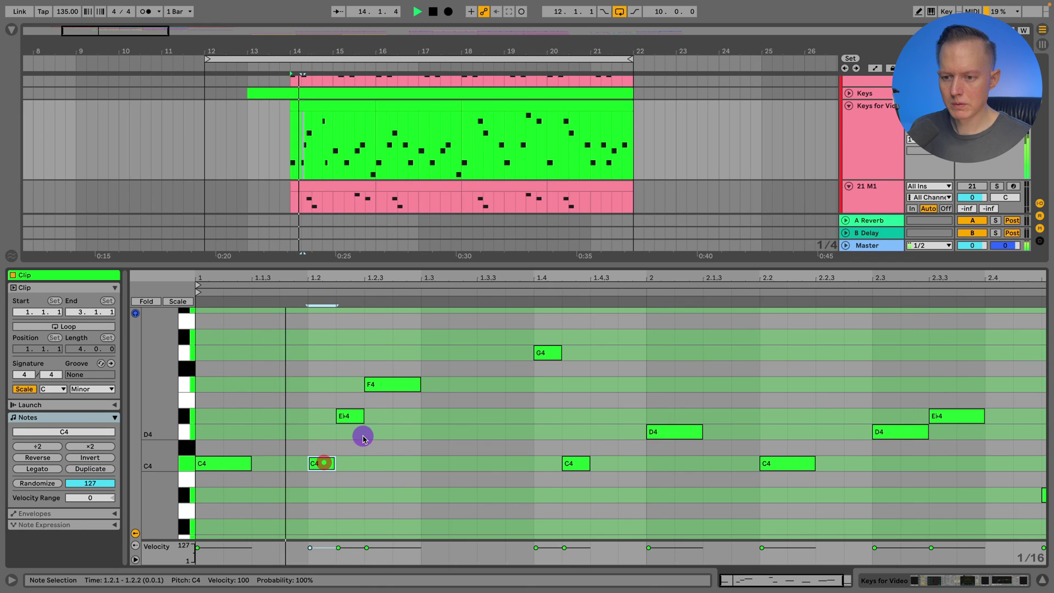
- Move the G4 to 1.3.1 as an eighth note, and add eighth notes D4 at 1.3.3 and E♭4 at 1.4.1
drag(553, 358, 440, 354)
key(space)
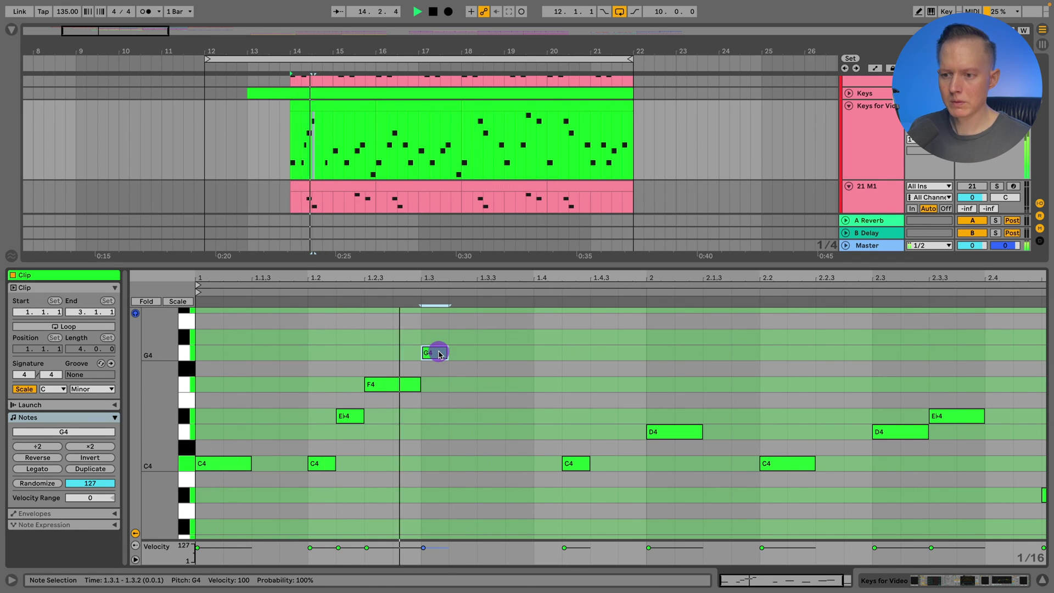
drag(449, 353, 563, 419)
key(space)
- Delete the C4 at 1.4.2 and audition the melody from bar 14
click(569, 463)
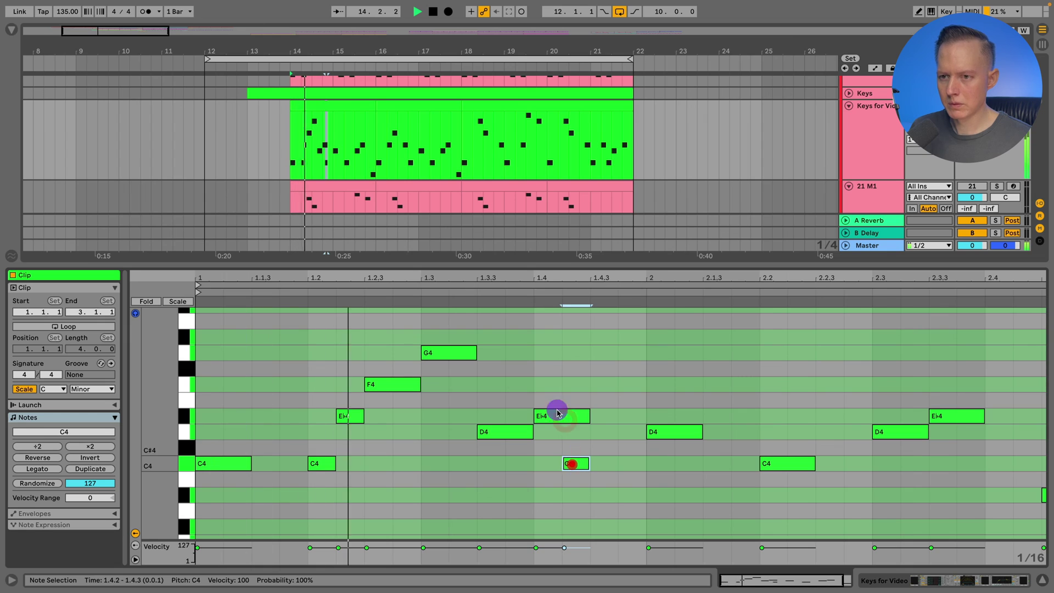
key(space)
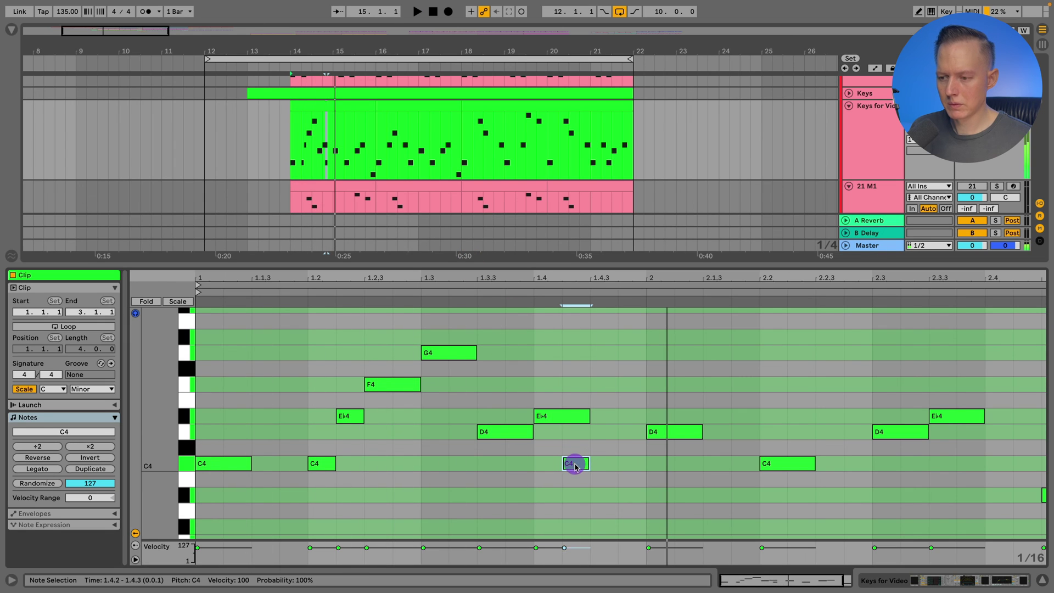
double_click(574, 465)
key(space)
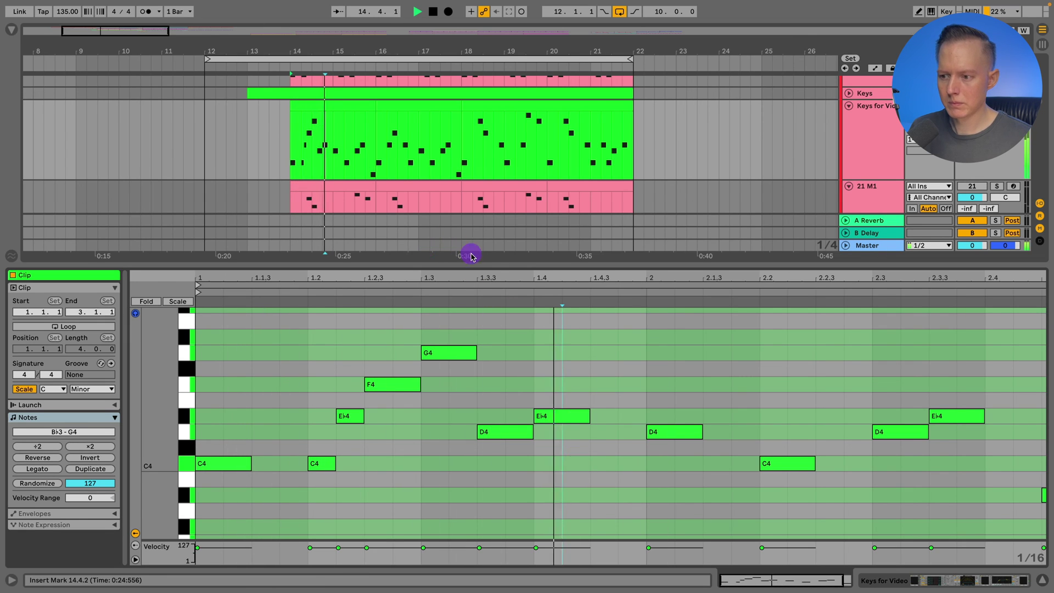
- Replace the D4 and E♭4 after the G4 with sixteenths C4 at 1.3.3, E♭4 at 1.3.4 and C4 at 1.4.2
key(space)
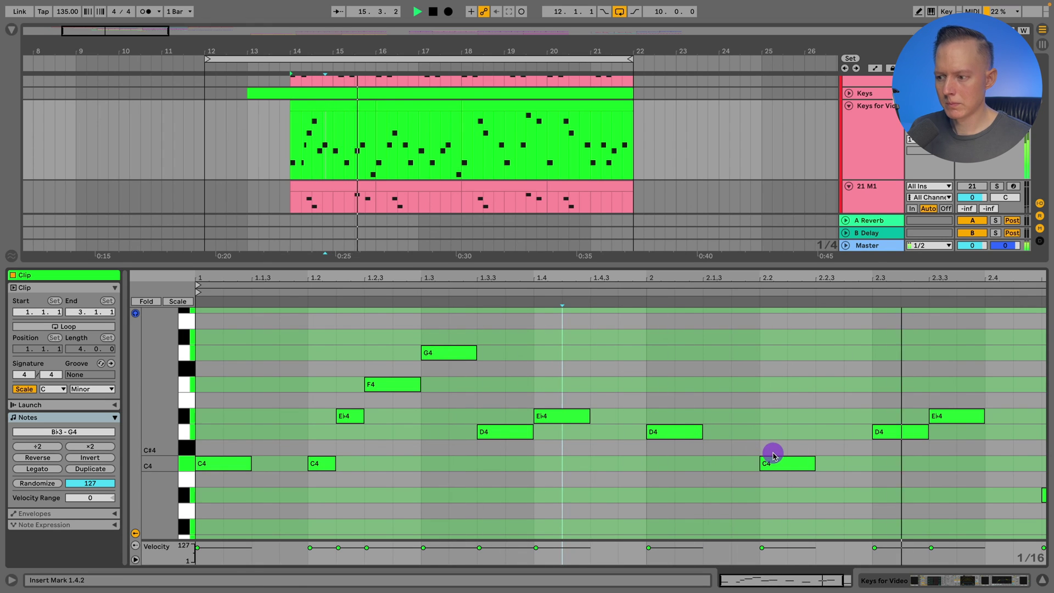
key(space)
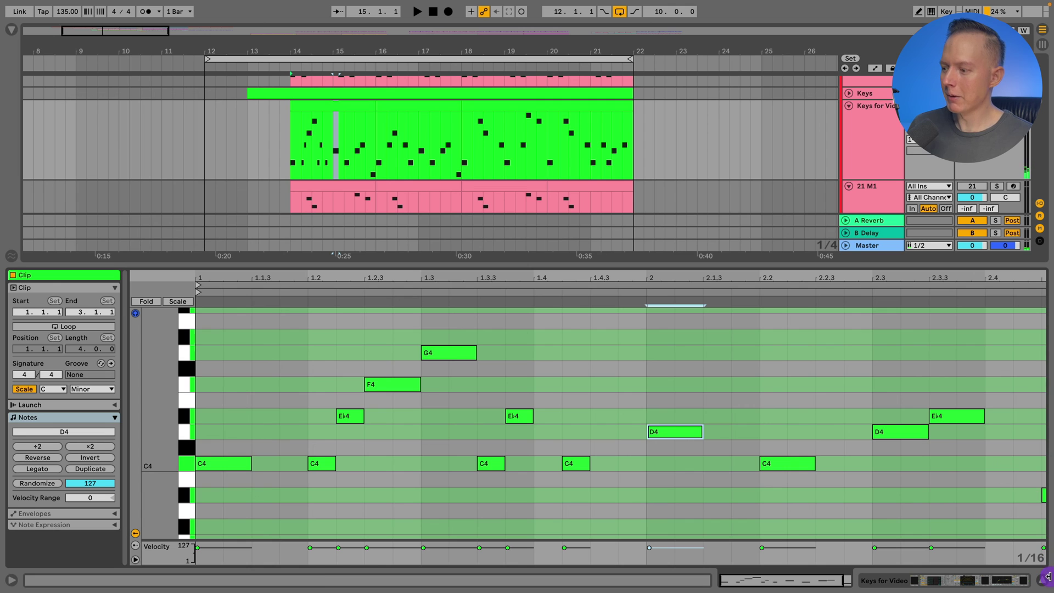
- Hide the note editor and examine the new two-bar melody clip at bar 14 in the arrangement
click(1041, 586)
mouse_move(273, 59)
mouse_down()
mouse_move(272, 96)
mouse_move(288, 47)
mouse_up()
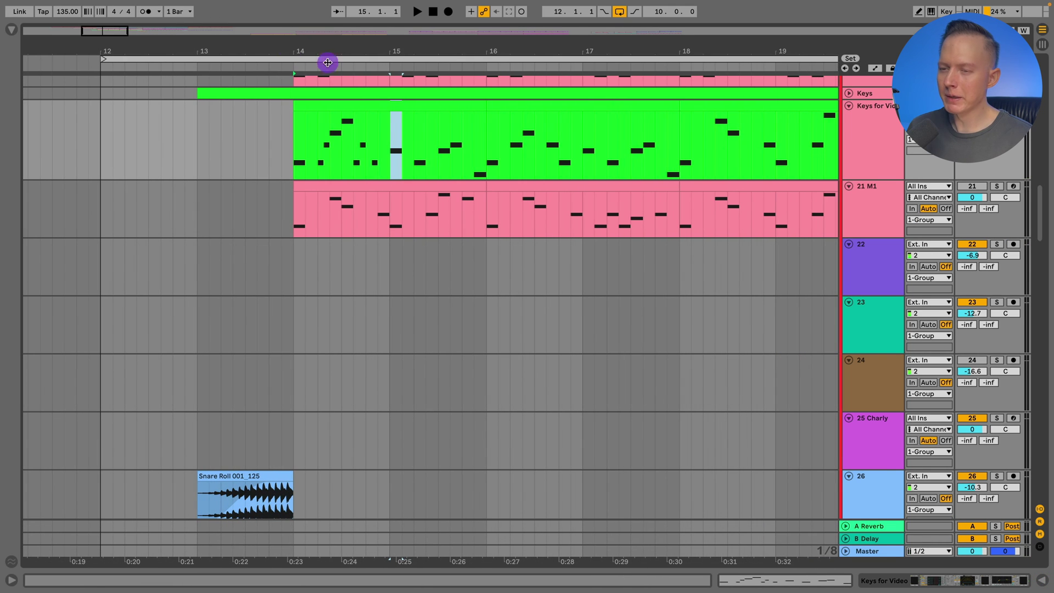
click(385, 106)
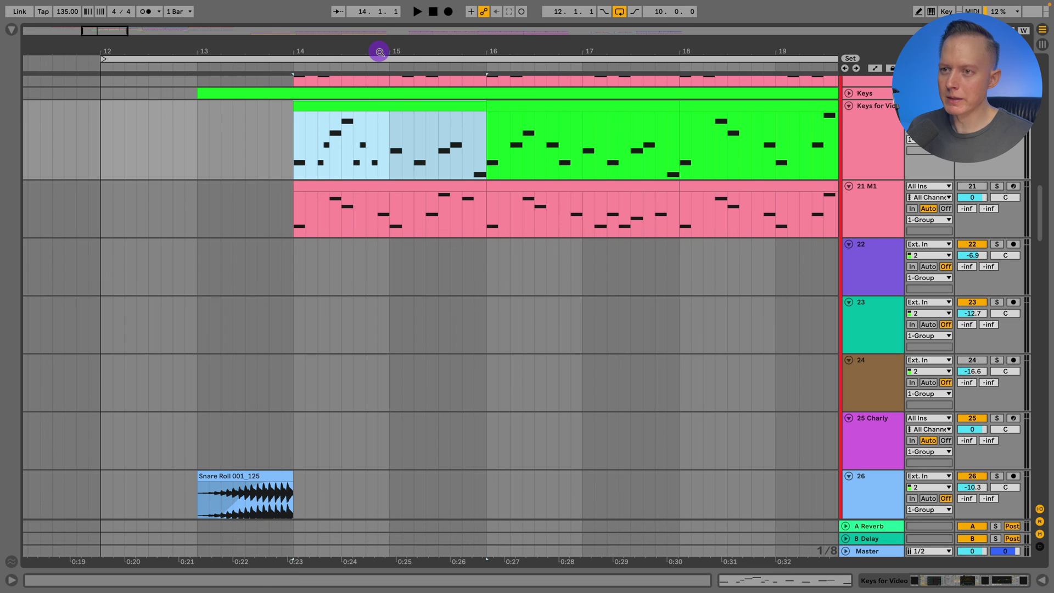
drag(379, 52, 379, 39)
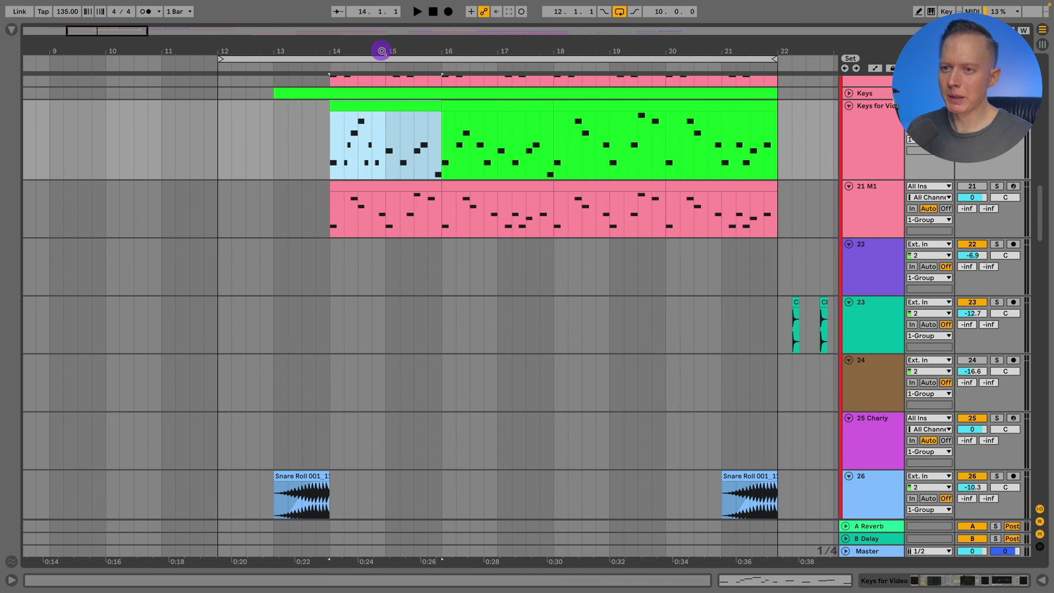
drag(381, 51, 381, 82)
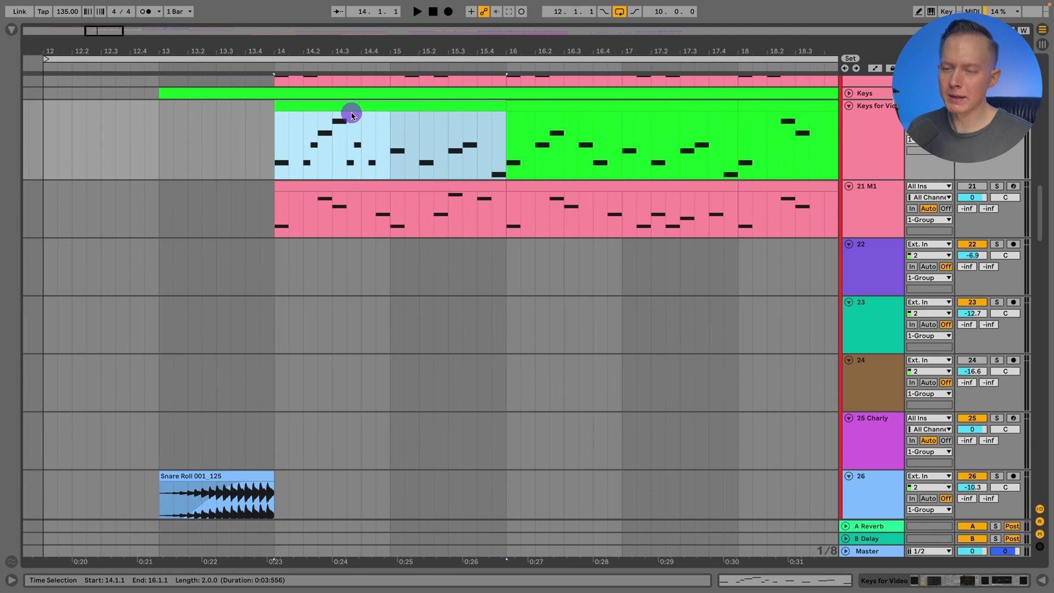
- Show the Keys for Video device chain and the browser, and bring the track's clips from bar 14 into view
click(992, 580)
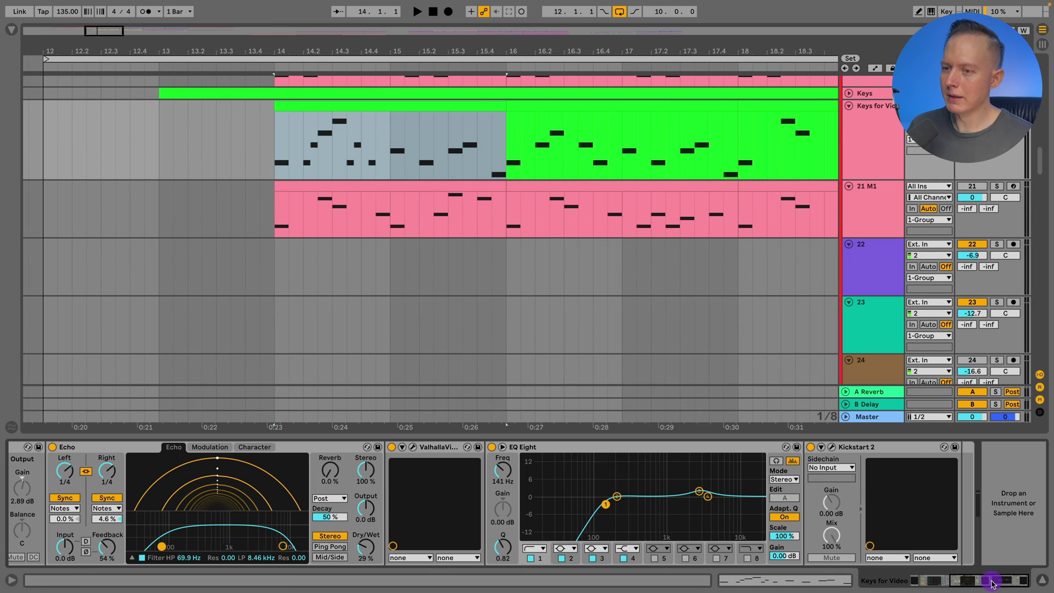
click(9, 31)
click(648, 104)
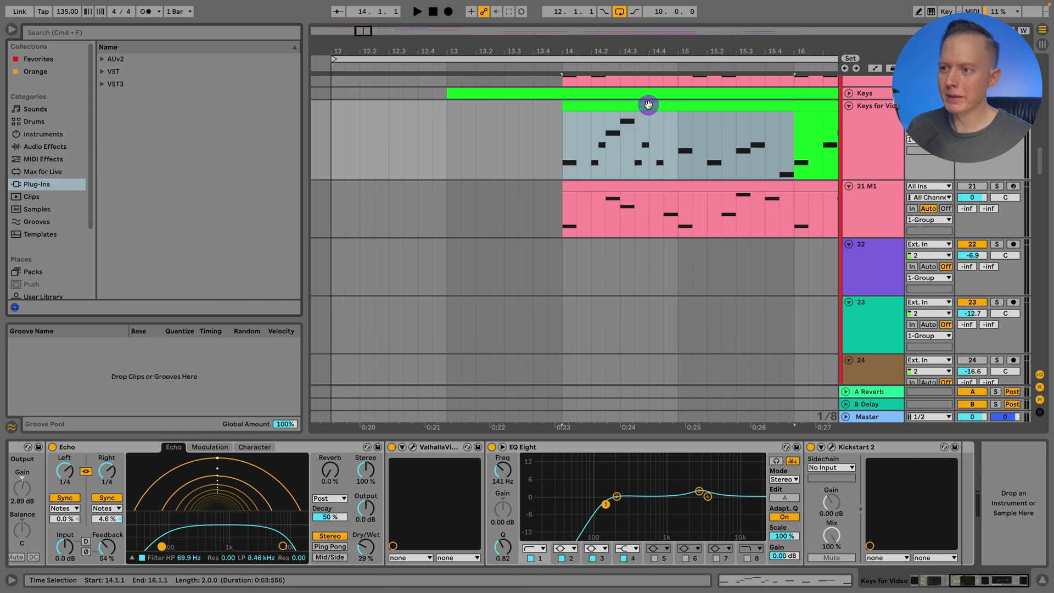
click(648, 104)
drag(656, 45, 656, 30)
scroll(799, 216, right, 10)
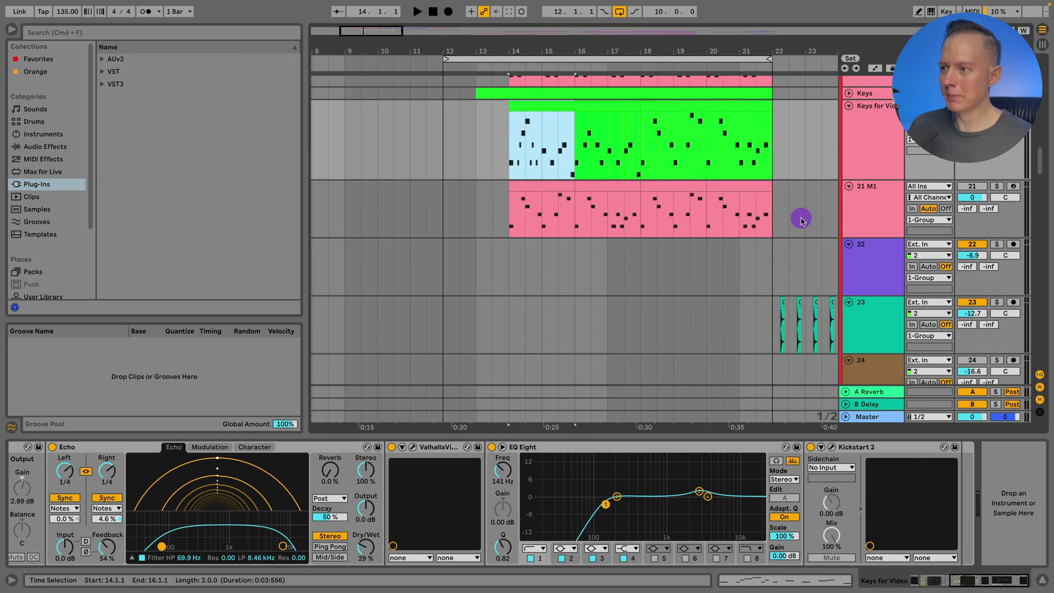
scroll(527, 107, left, 8)
- Copy the four-bar Keys for Video clip from bar 18 over bars 14 to 17 and play from bar 14
click(587, 109)
drag(613, 105, 496, 105)
key(space)
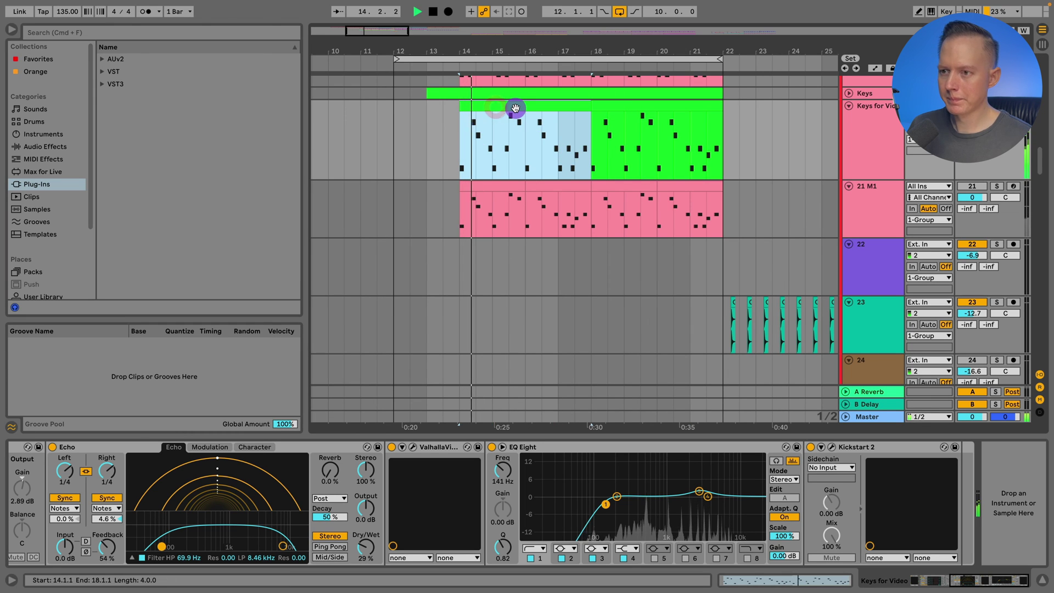
- Stop playback and add the Swing 8ths 54 groove from the groove library to the Groove Pool
key(space)
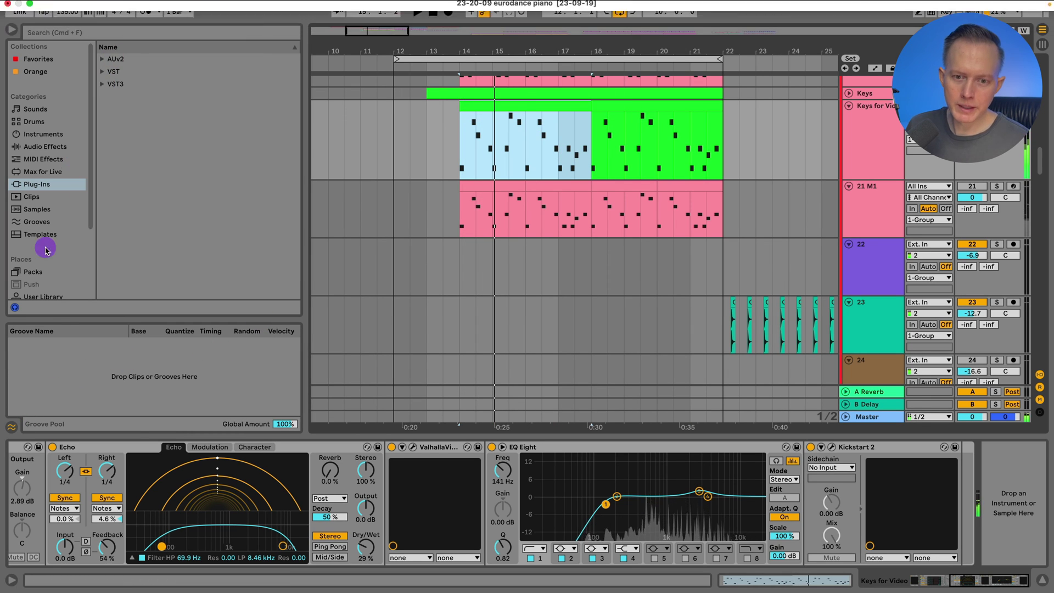
click(10, 428)
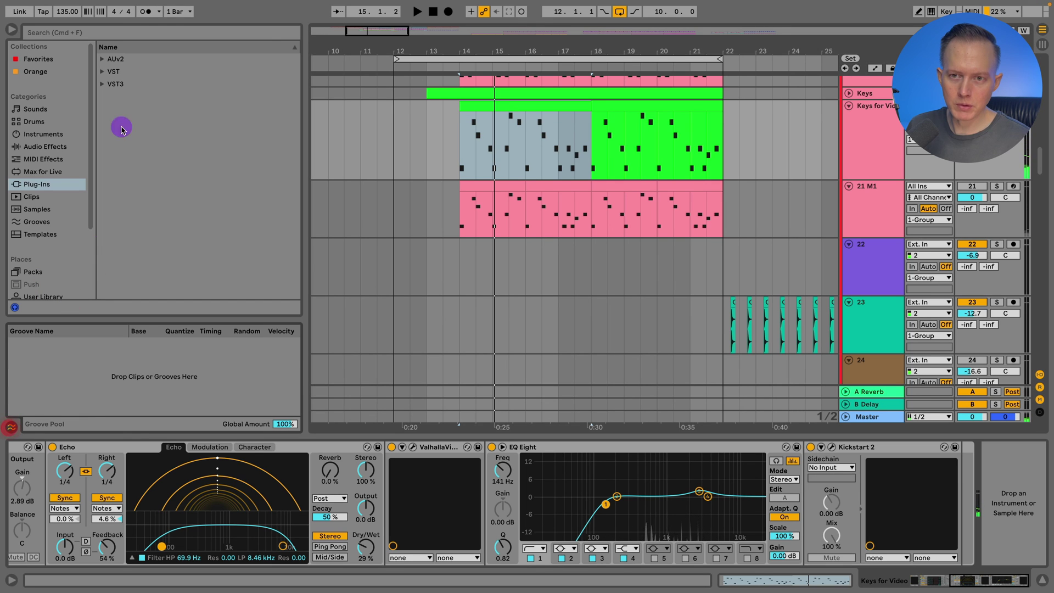
click(47, 222)
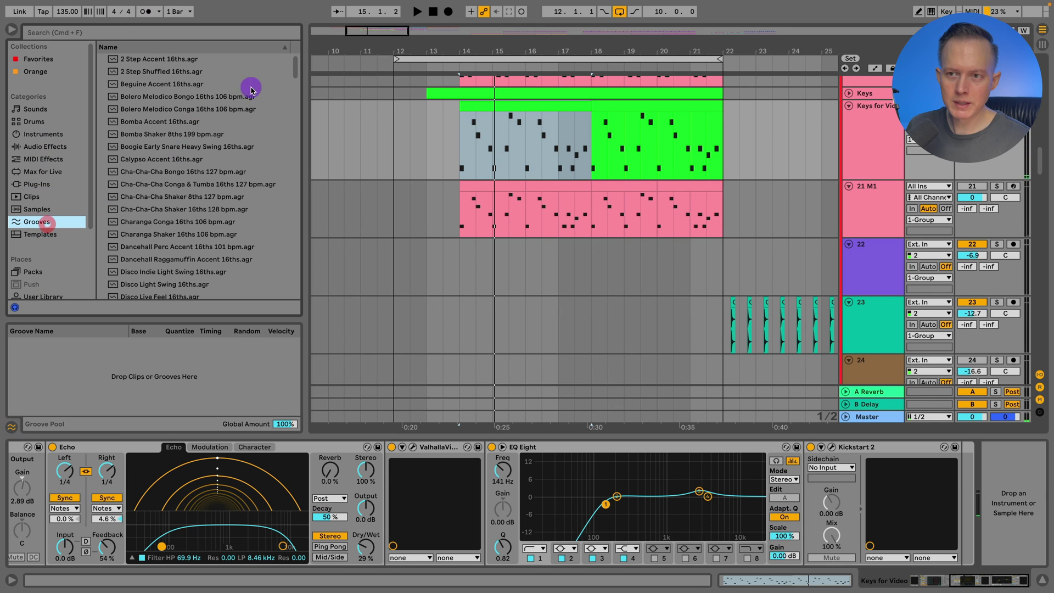
drag(295, 67, 242, 136)
click(208, 126)
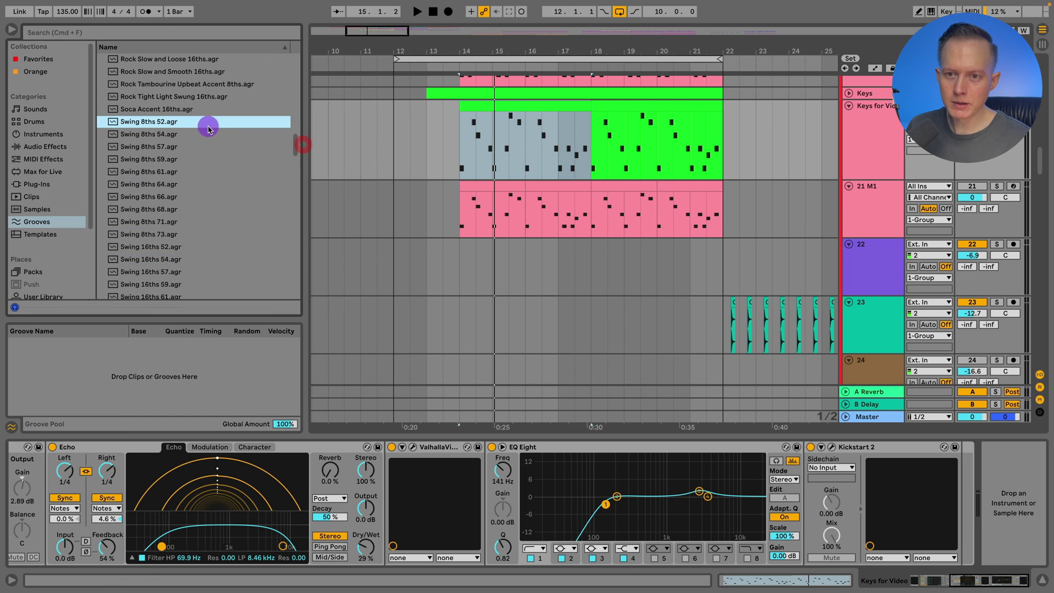
click(201, 134)
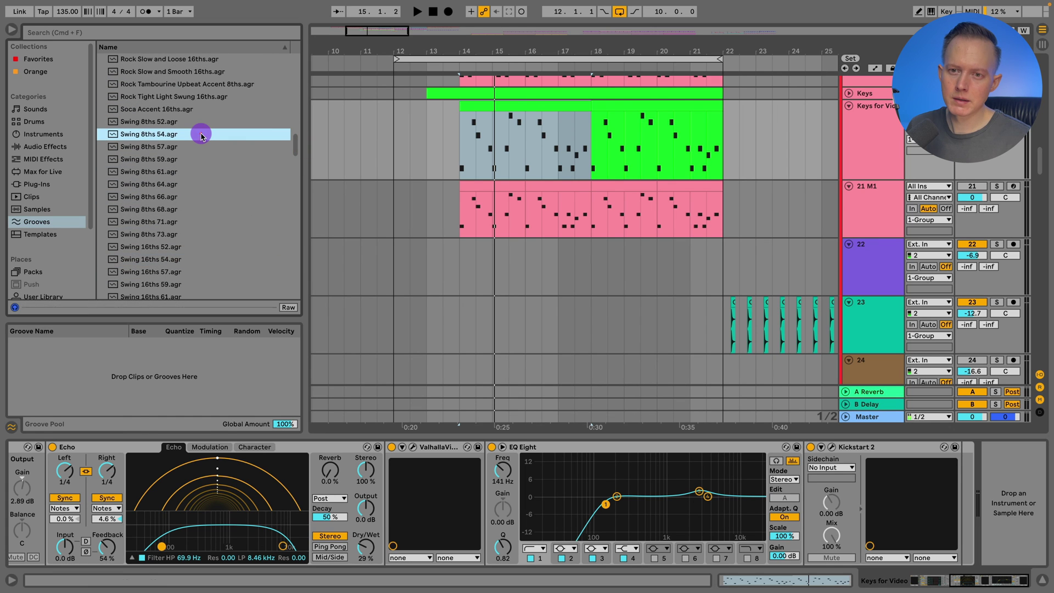
drag(168, 135, 98, 353)
- Open the Keys for Video clip at bar 14 for editing and assign the Swing 8ths 54 groove to it
click(561, 191)
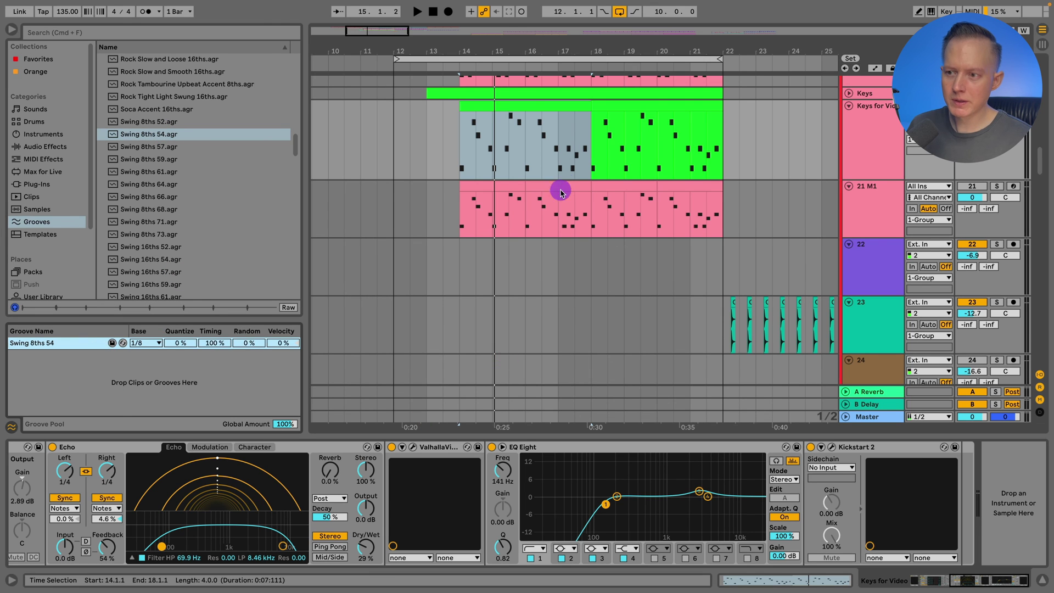
double_click(531, 106)
click(81, 375)
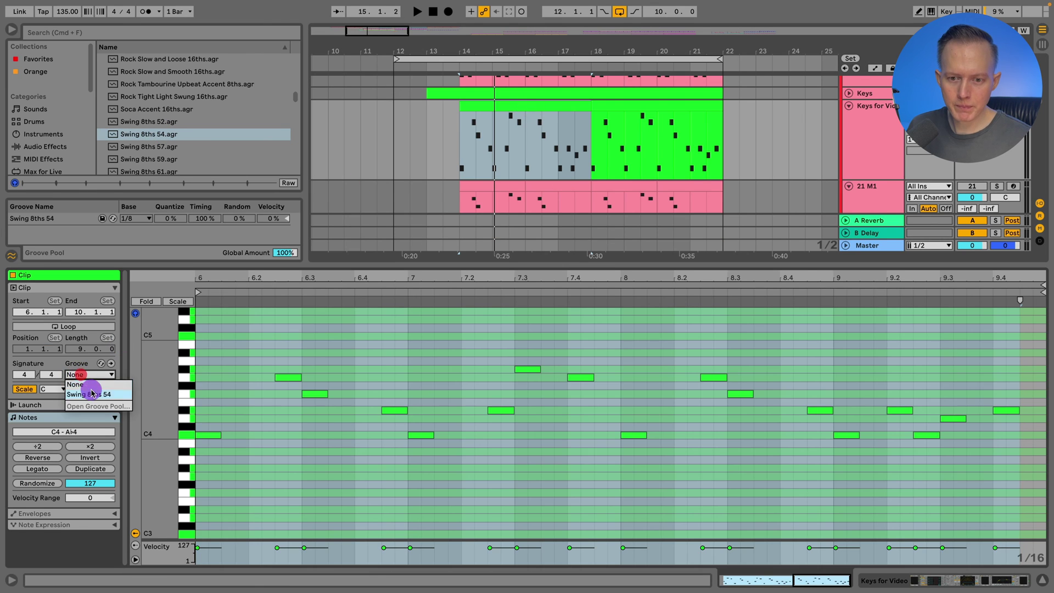
click(110, 395)
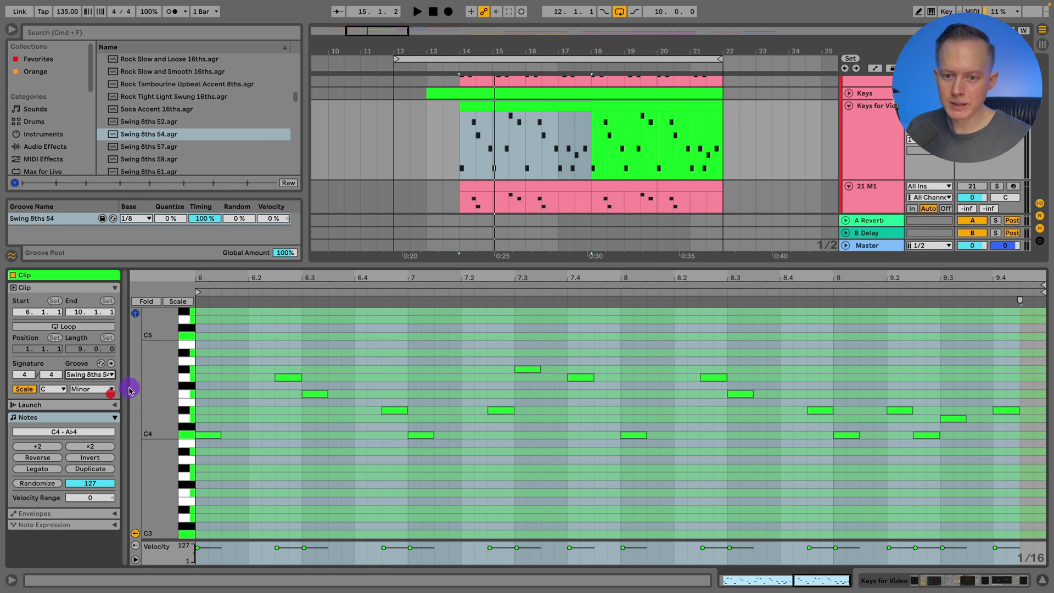
- Play the Keys for Video clip from bar 14 with the assigned groove, then stop playback
click(493, 108)
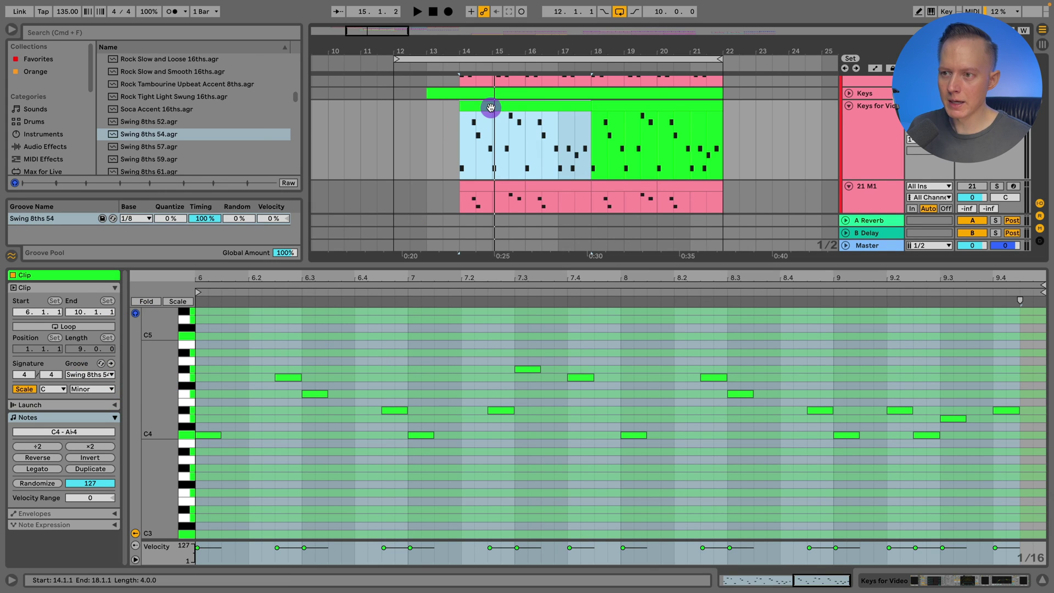
drag(507, 47, 508, 72)
key(space)
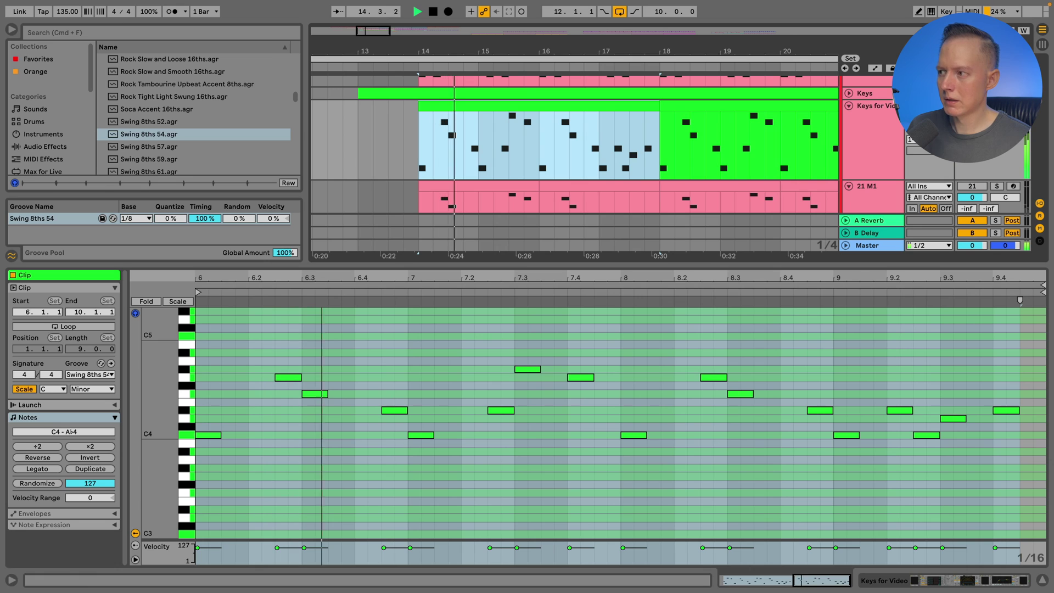
click(218, 349)
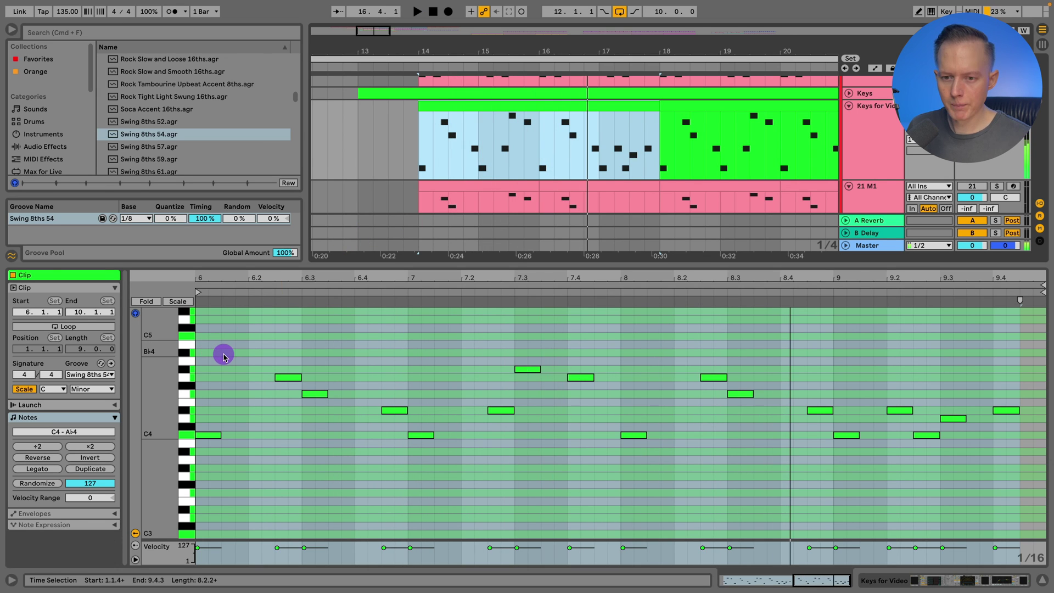
- Commit the Swing 8ths 54 groove to the clip's notes and play the clip from bar 14
click(111, 364)
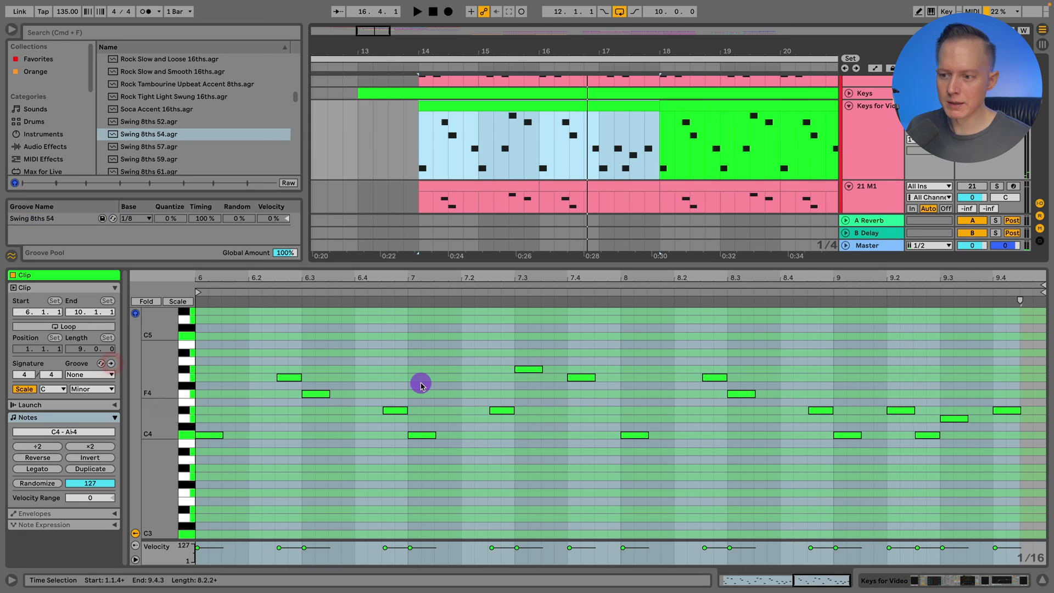
drag(268, 292, 295, 363)
drag(307, 276, 308, 268)
key(space)
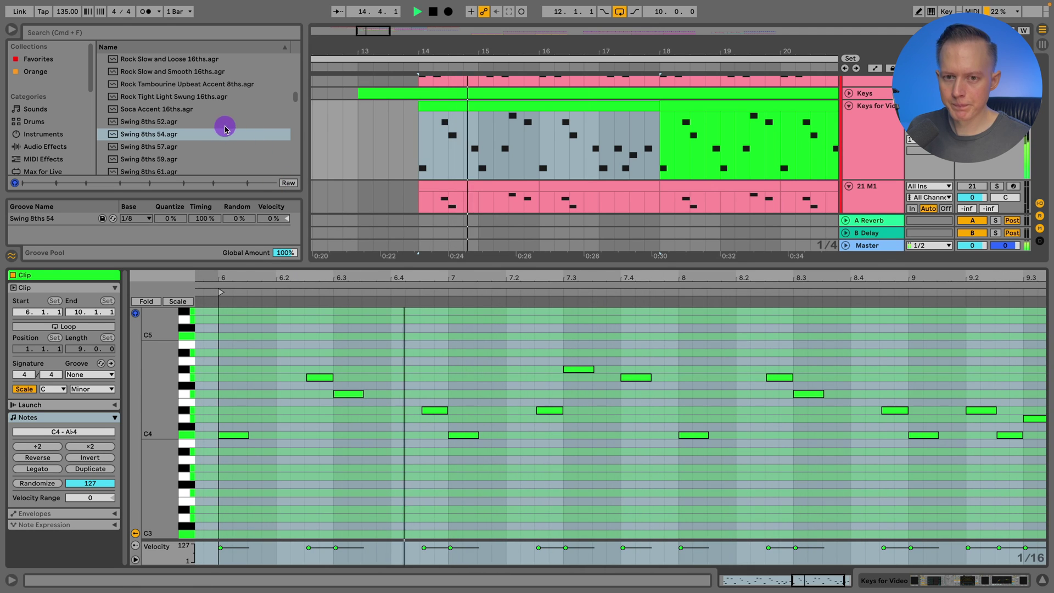
- Stop playback, undo the committed groove, and add Swing 8ths 52 to the Groove Pool
click(143, 122)
key(space)
click(261, 380)
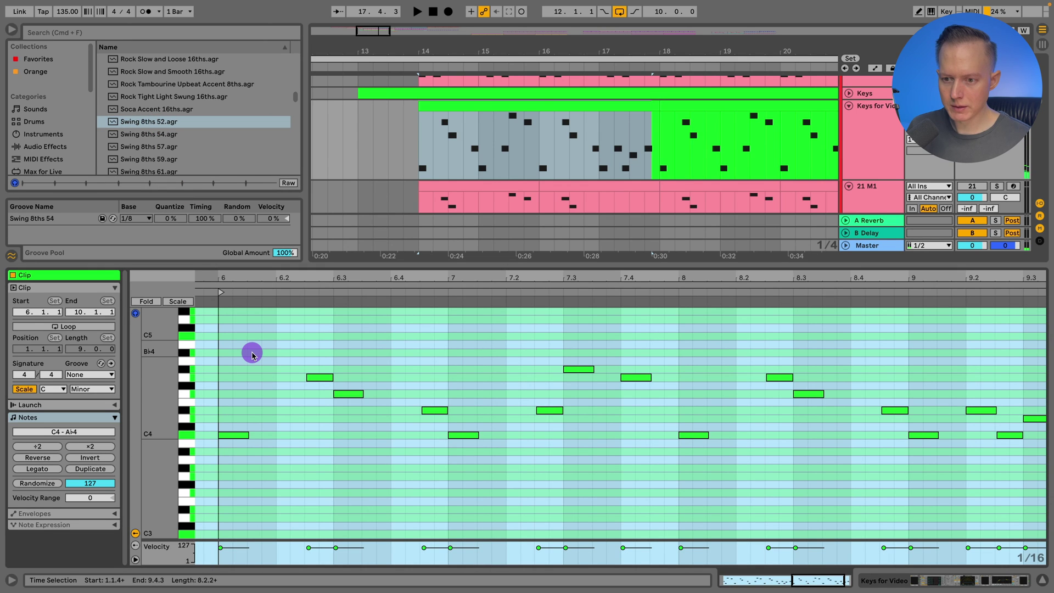
drag(146, 122, 65, 231)
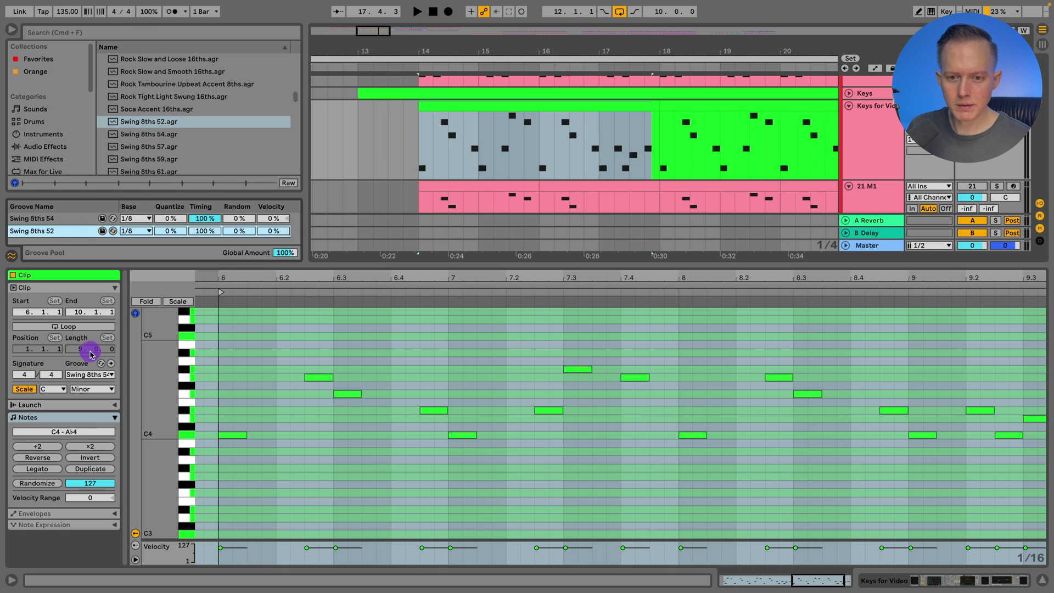
- Switch the clip's groove to Swing 8ths 52 and commit it to the notes during playback
click(97, 375)
click(111, 404)
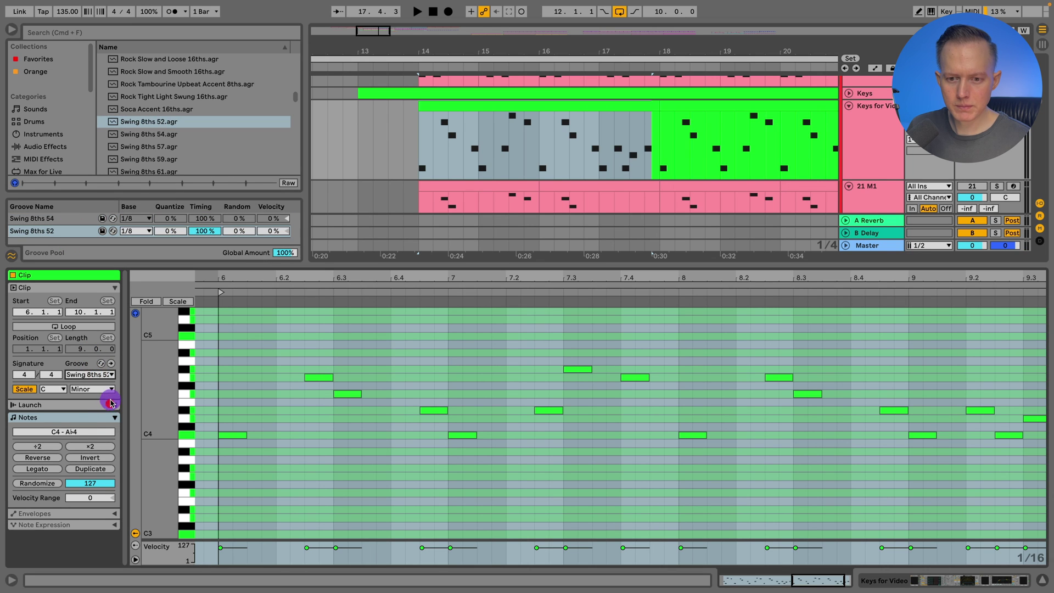
key(space)
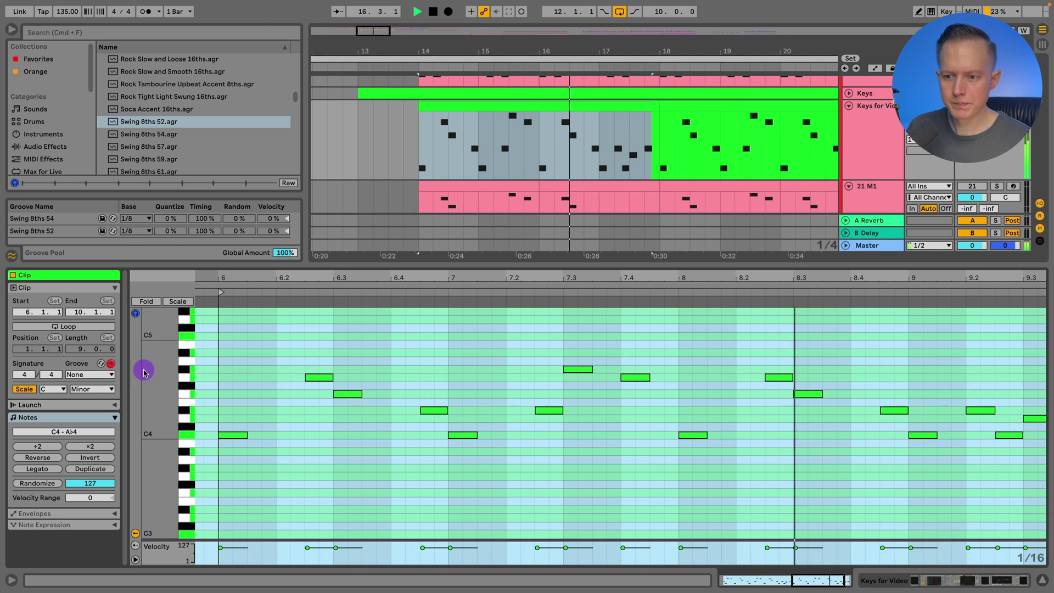
click(109, 364)
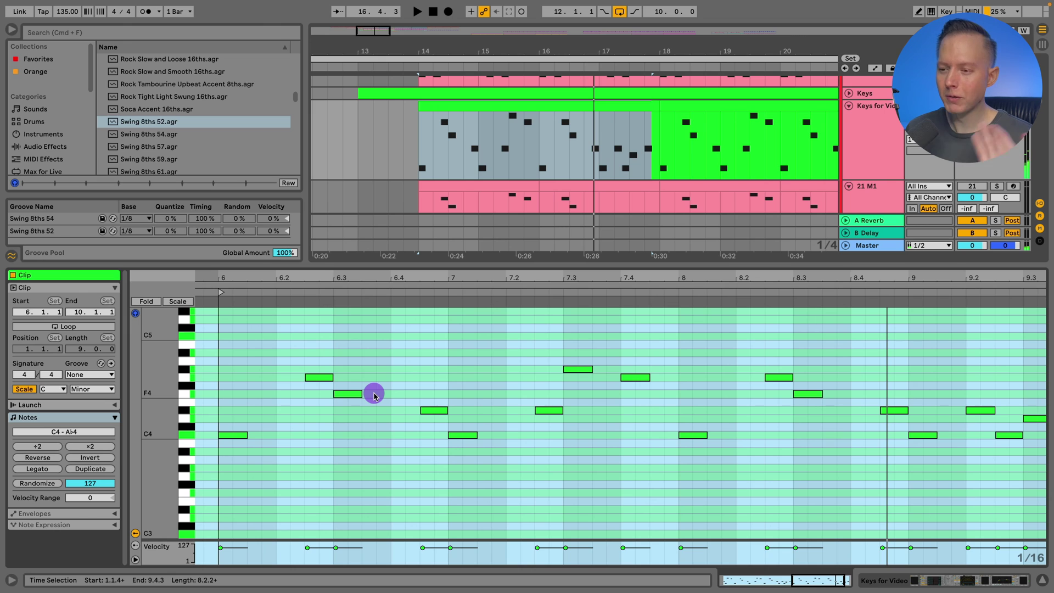
- Close the clip editor and hide the device chain and browser to enlarge the arrangement around bars 12 to 22
click(935, 581)
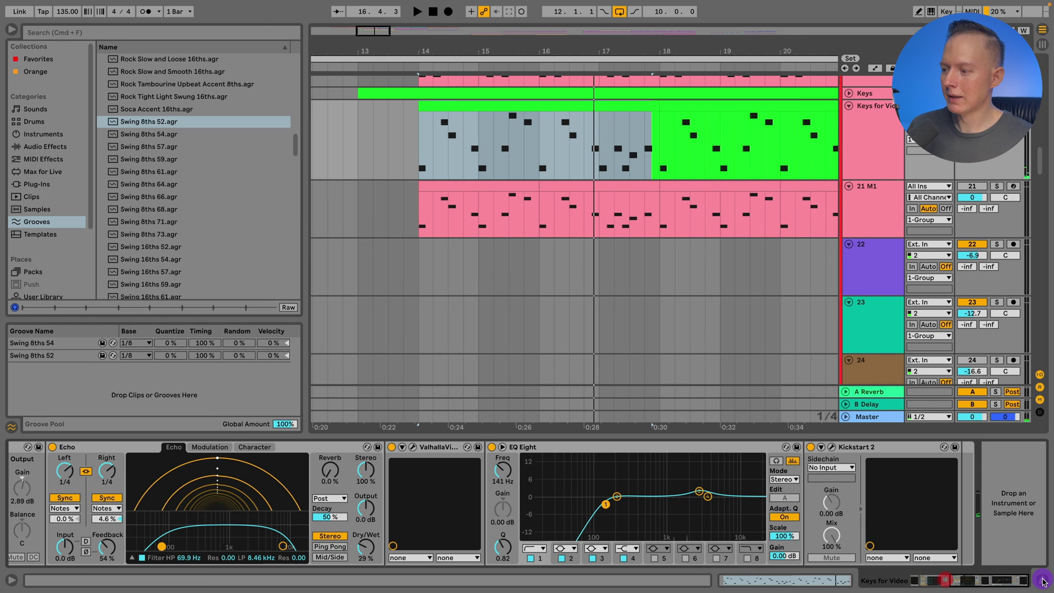
click(1042, 580)
click(11, 30)
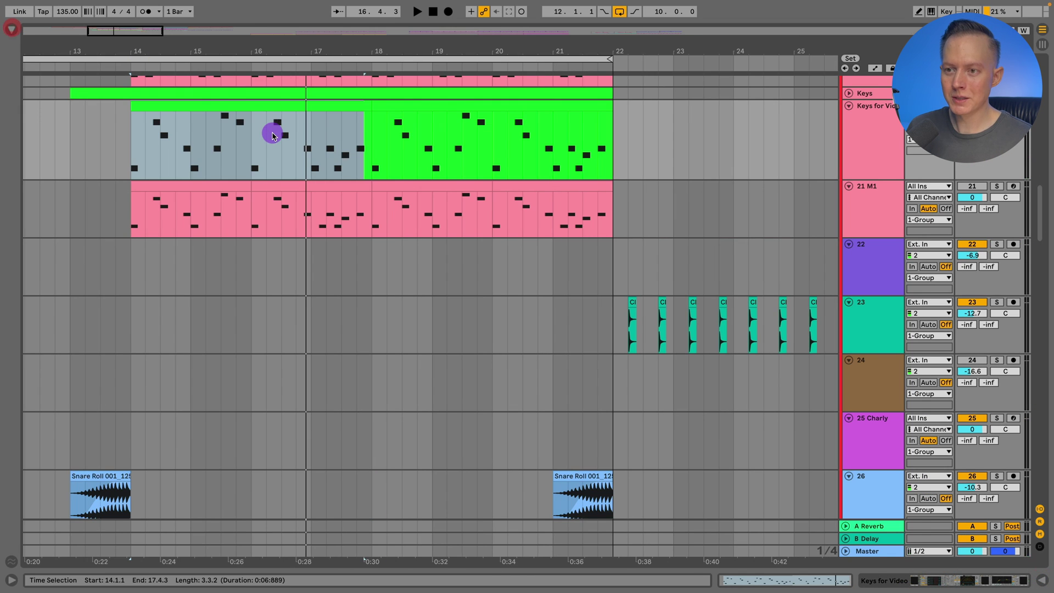
scroll(329, 147, up, 1)
scroll(359, 151, left, 4)
- Show the Keys for Video device chain from its Kontakt 7 instrument onward
click(876, 177)
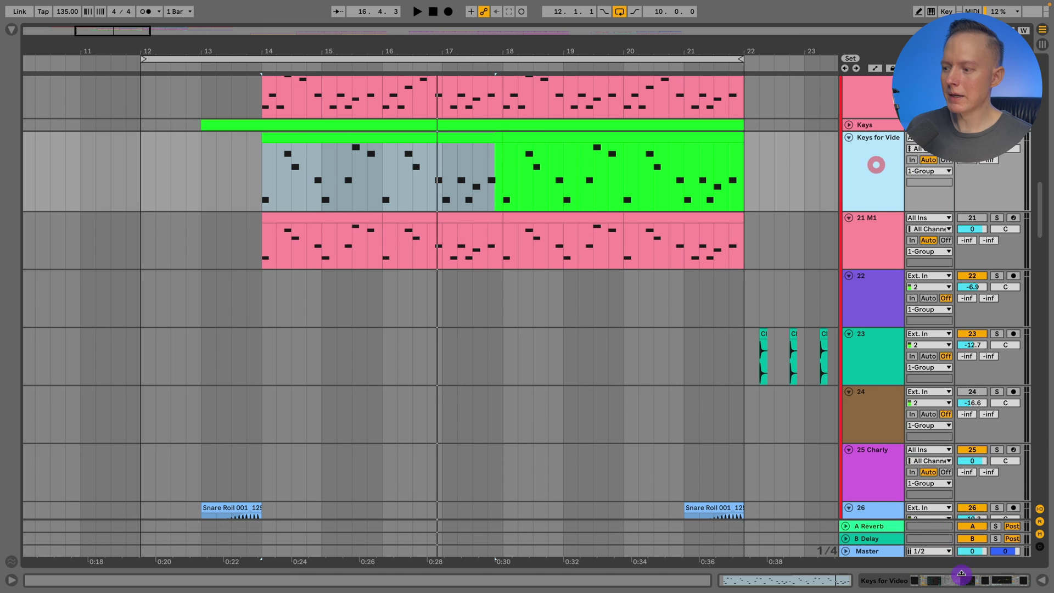
click(961, 574)
scroll(527, 464, up, 5)
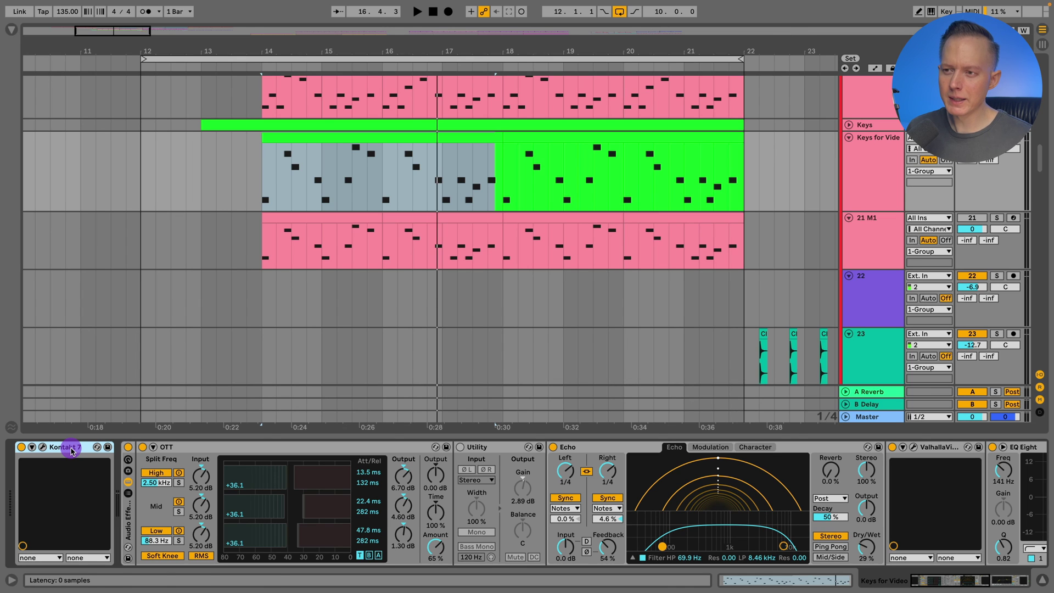
- Activate the 21 M1 track and replace its clip at bars 14 to 17 with a copy of the Keys for Video clip
click(869, 243)
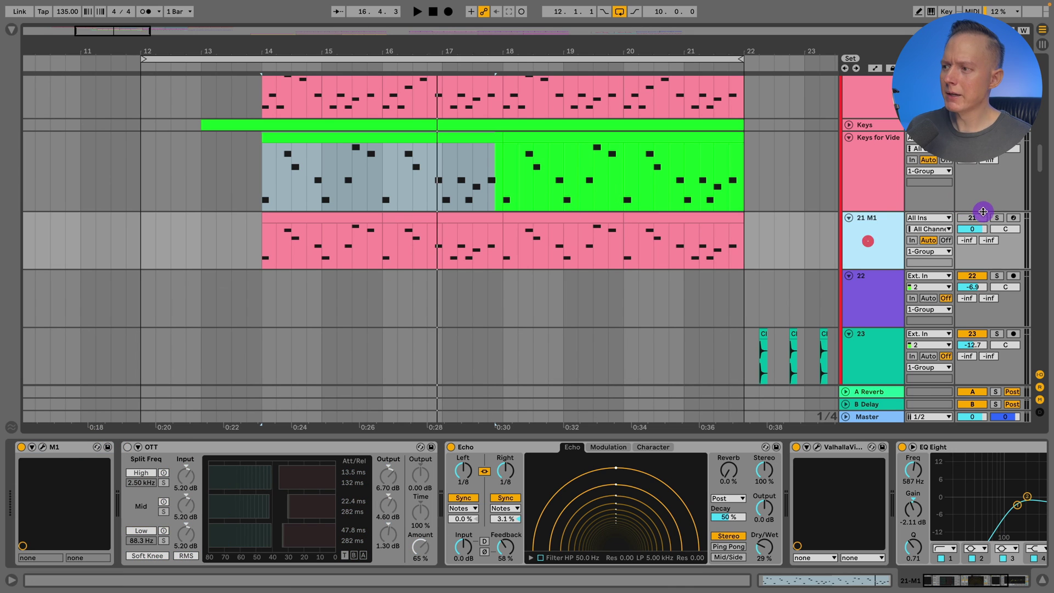
click(870, 241)
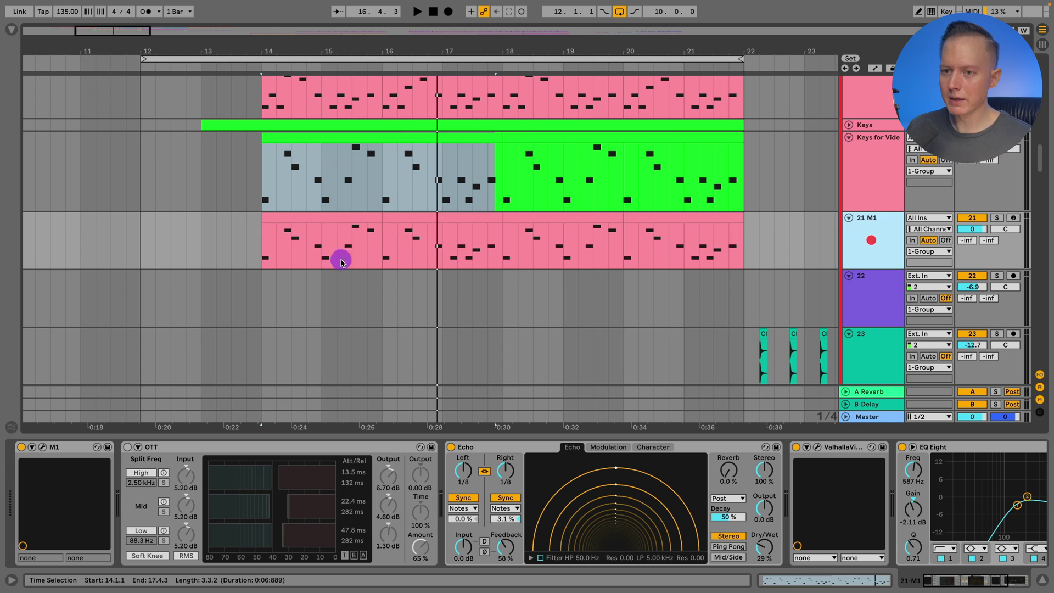
click(258, 257)
click(300, 218)
shift+click(453, 215)
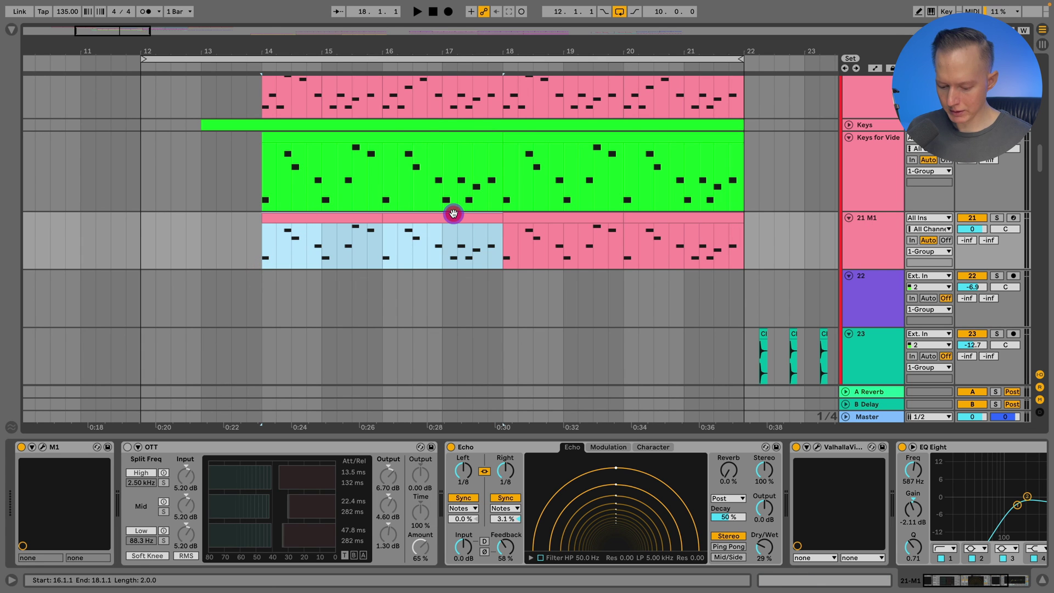
click(446, 136)
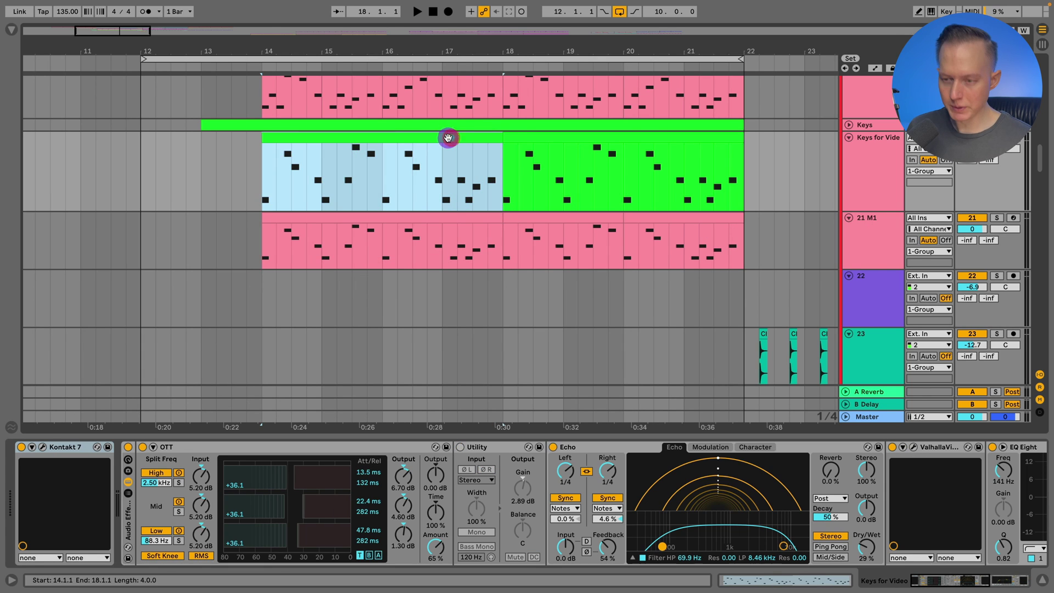
drag(448, 137, 447, 226)
- Solo the 21 M1 track for playback from bar 14 and raise its volume to 6.0 dB
click(269, 239)
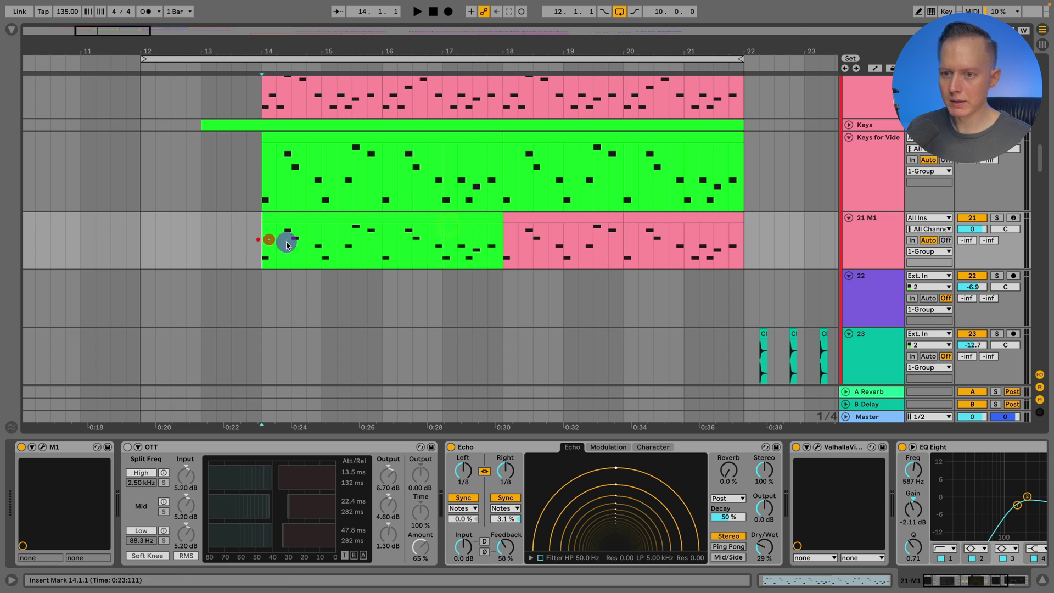
click(992, 218)
key(space)
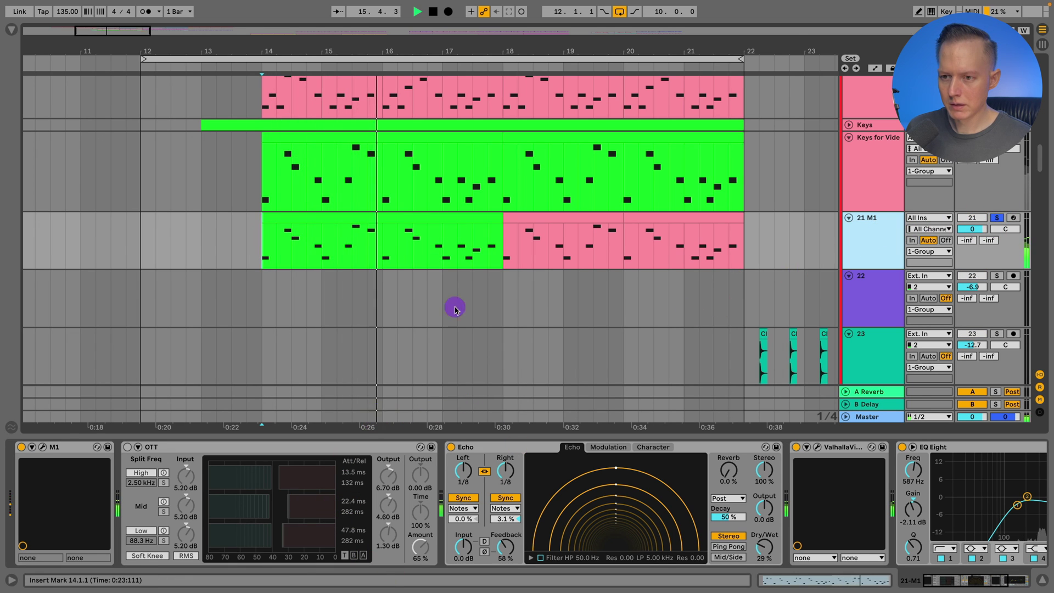
drag(978, 229, 978, 211)
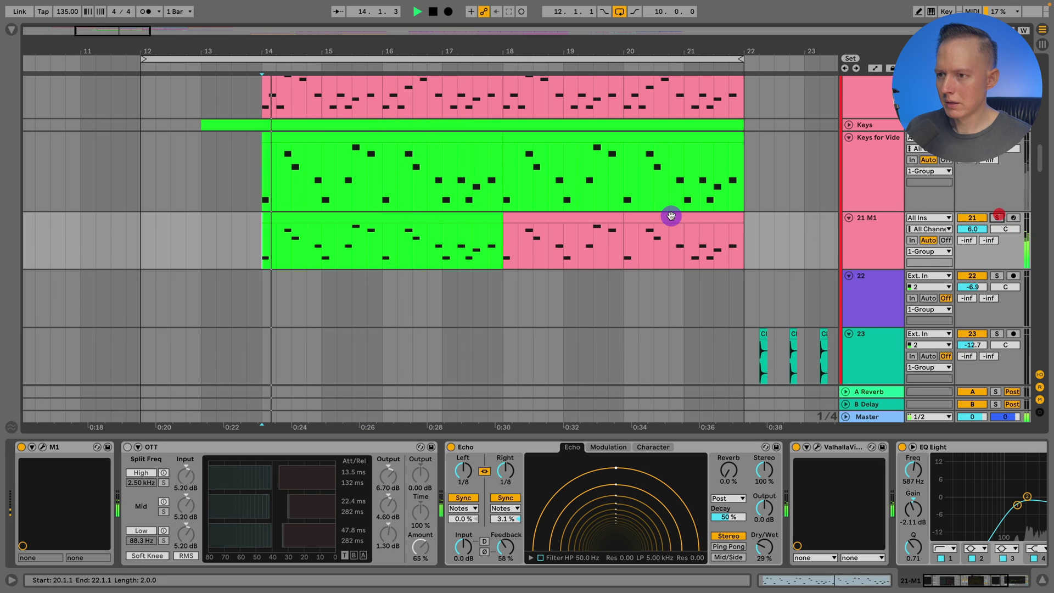
- Raise the 587 Hz band slightly in the 21 M1 track's EQ Eight and stop playback
scroll(640, 511, right, 5)
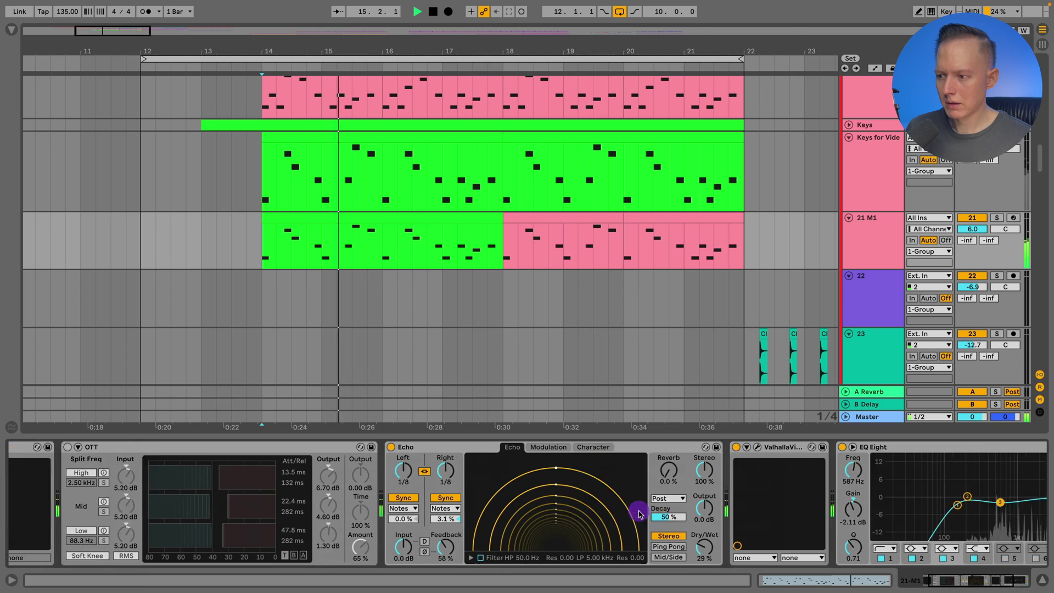
drag(821, 502, 812, 494)
click(889, 184)
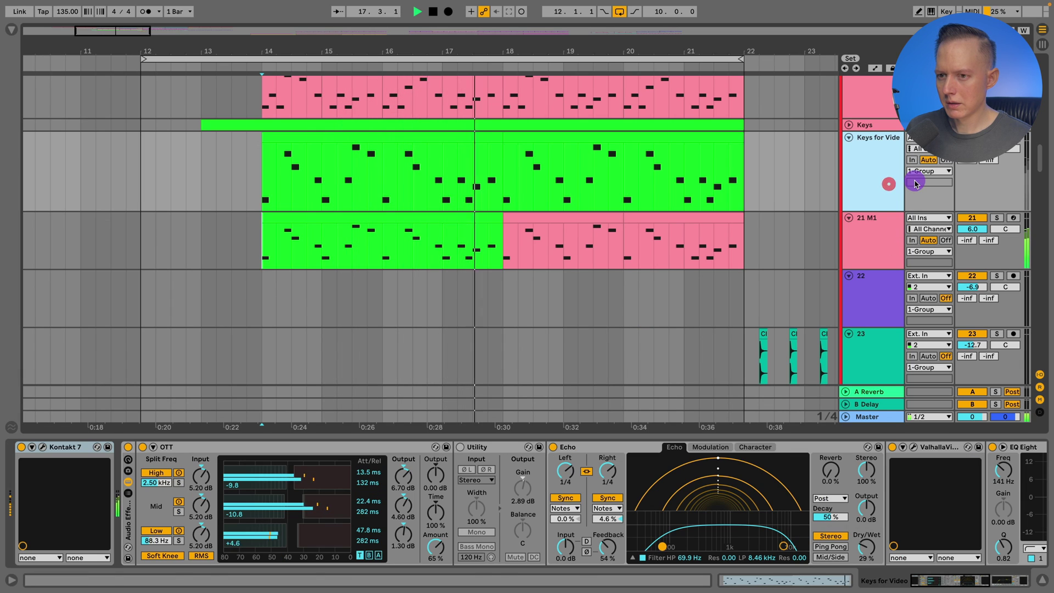
key(space)
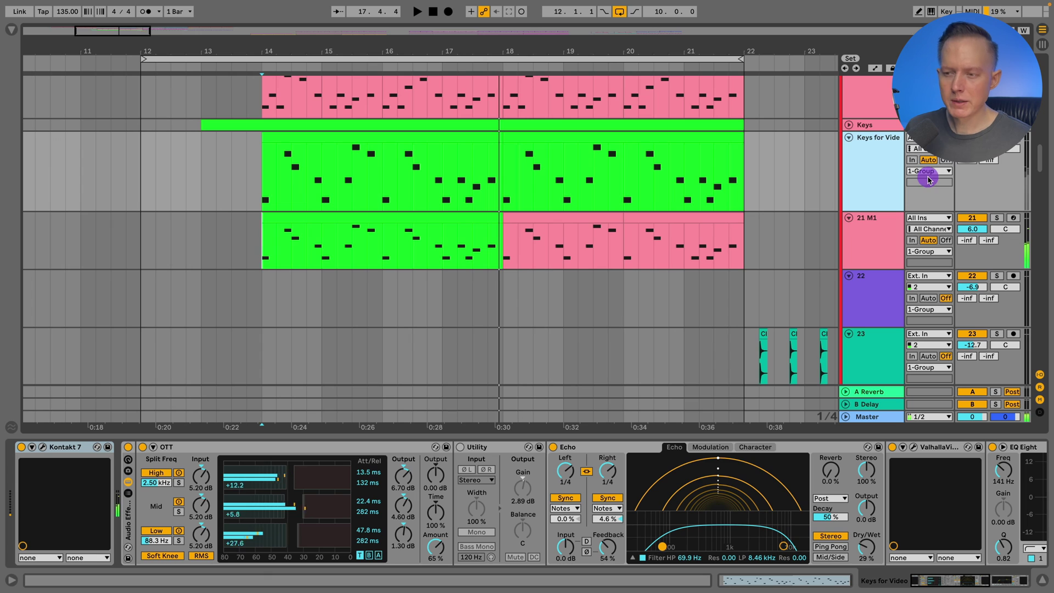
- Deactivate the 21 M1 track, then solo the Keys for Video track and play it from bar 14
click(972, 218)
click(885, 152)
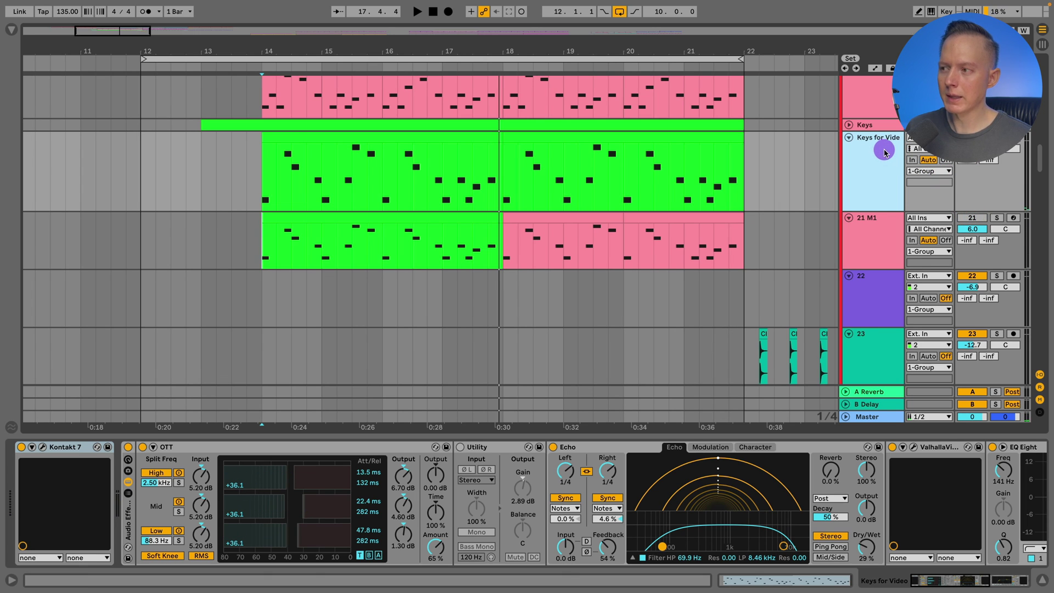
click(973, 275)
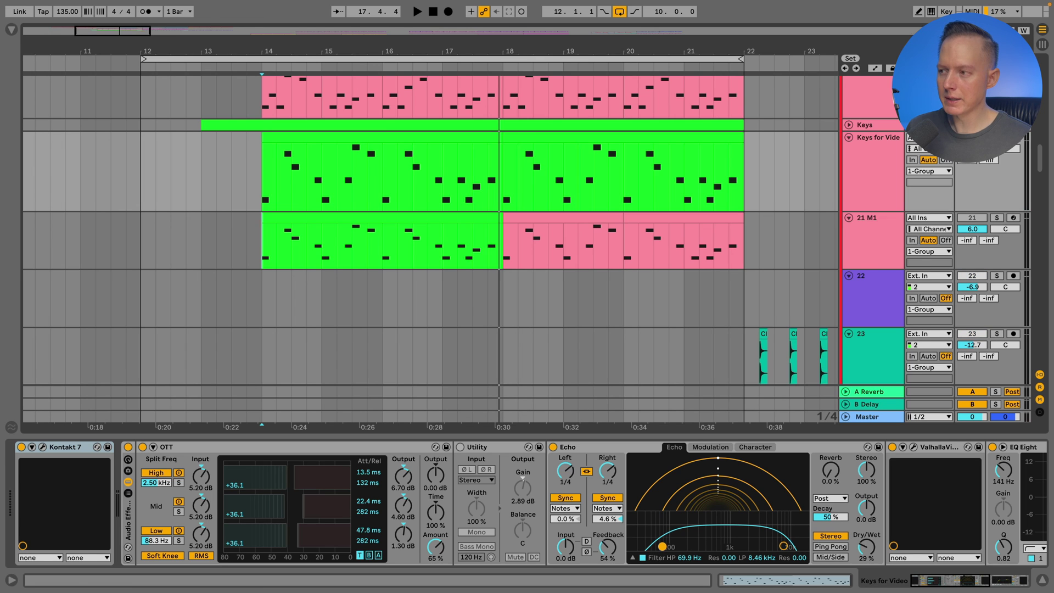
key(space)
click(998, 218)
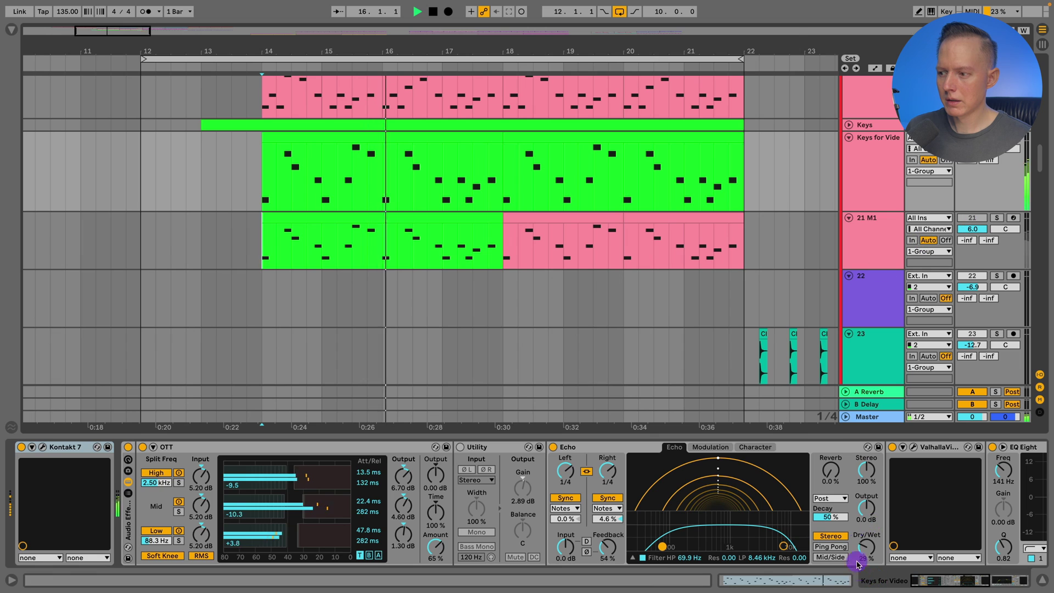
- Compare the Echo and EQ Eight settings of the Keys for Video and 21 M1 tracks while replaying Keys for Video from bar 14
scroll(859, 562, right, 9)
click(864, 242)
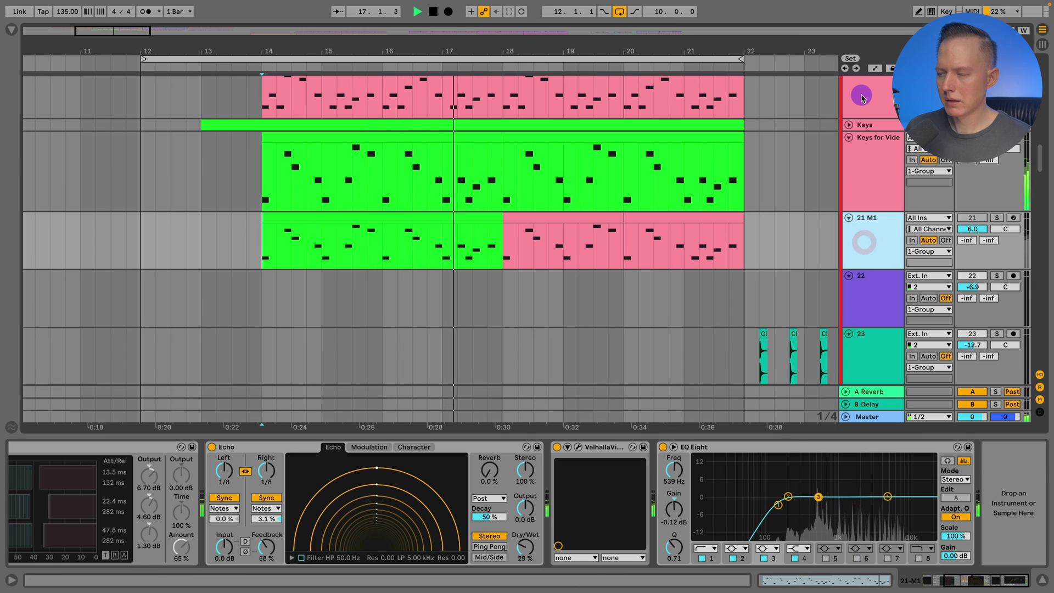
key(space)
click(866, 175)
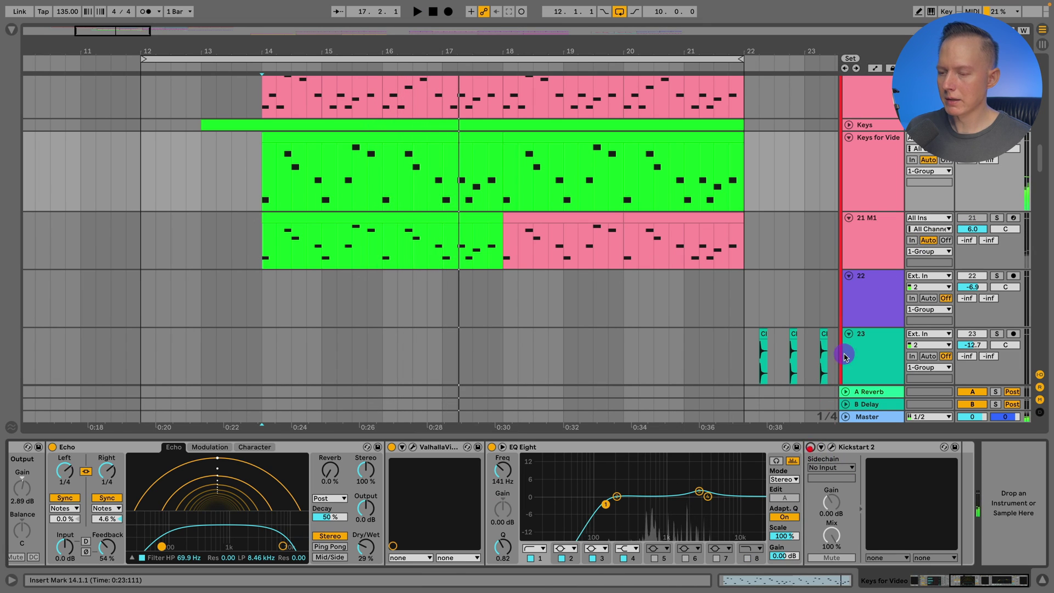
key(space)
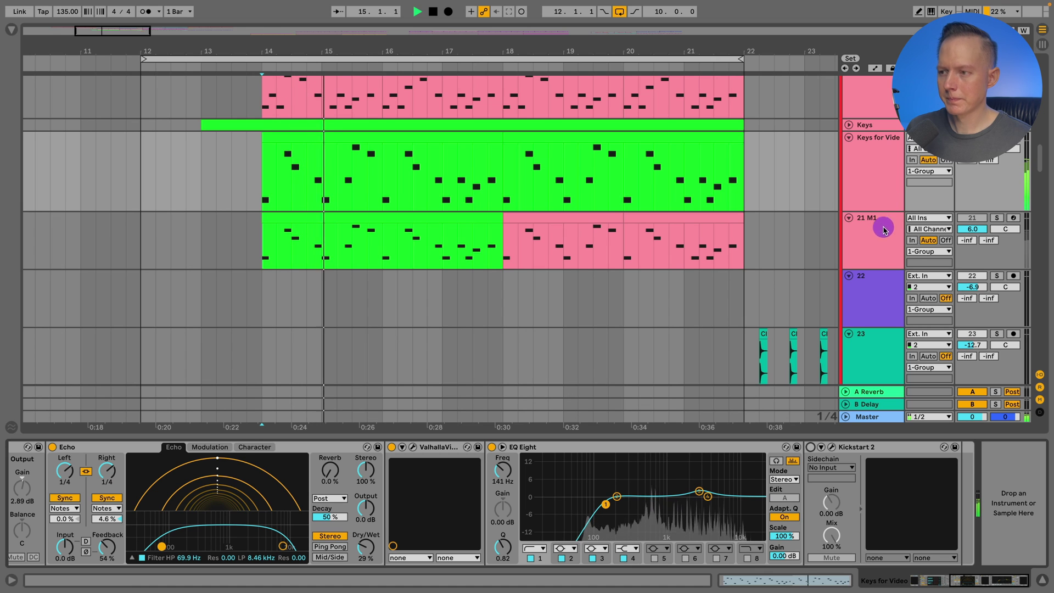
key(space)
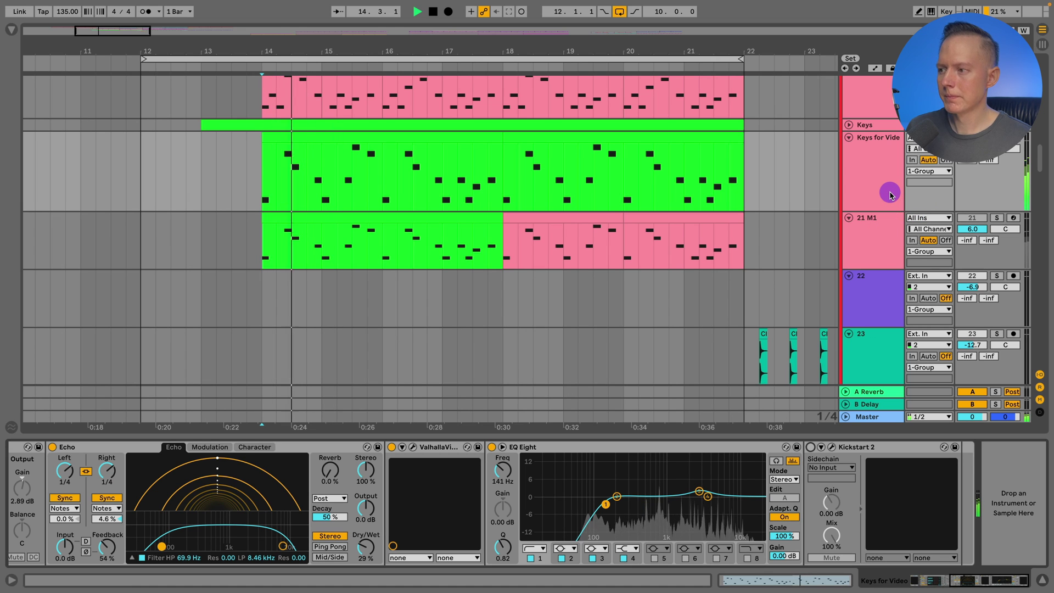
- Solo the 21 M1 track and play it from bar 14 to hear it alone
key(space)
click(998, 218)
key(space)
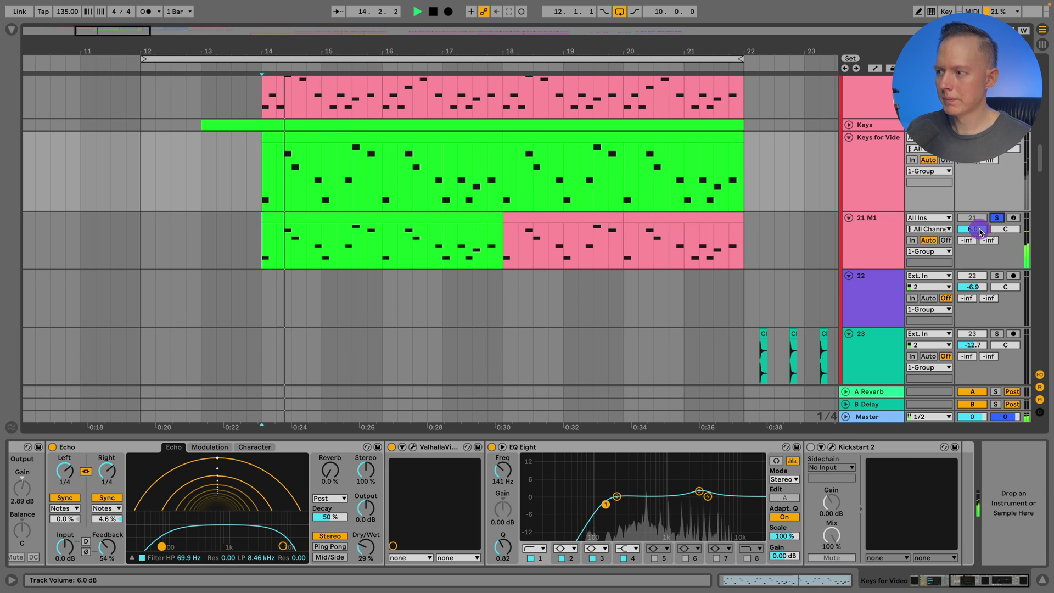
click(982, 230)
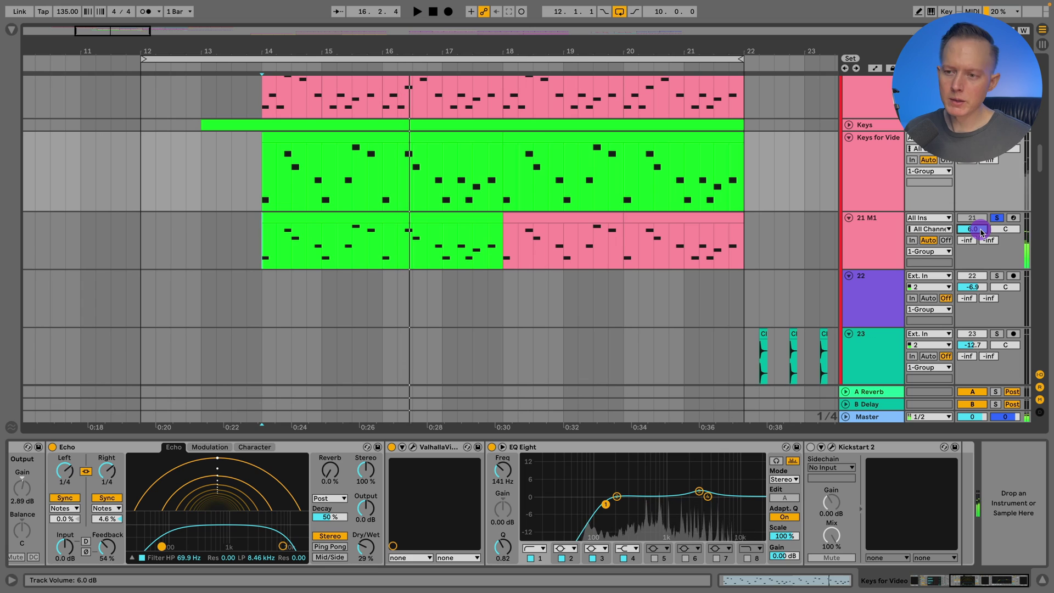
- Switch the solo back to the Keys for Video track and select its clip spanning bars 14 to 18
click(869, 171)
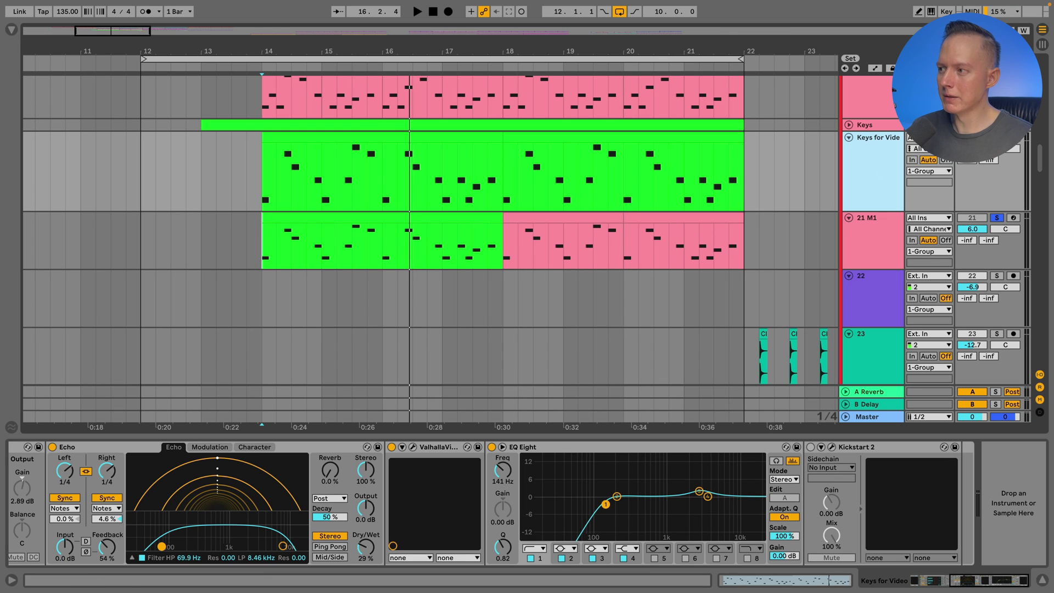
click(997, 137)
click(881, 148)
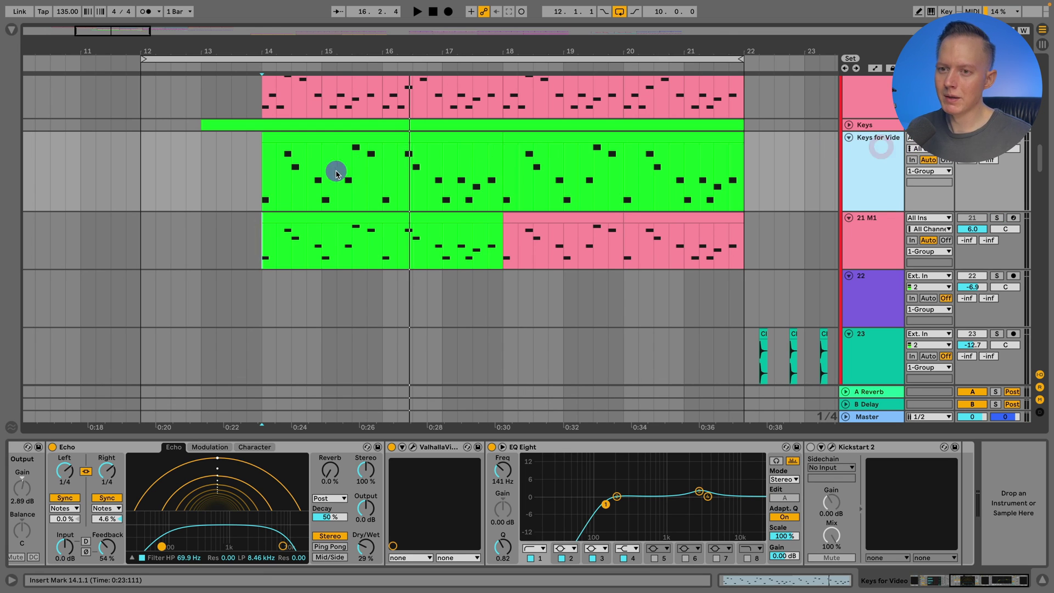
click(262, 180)
drag(297, 48, 297, 45)
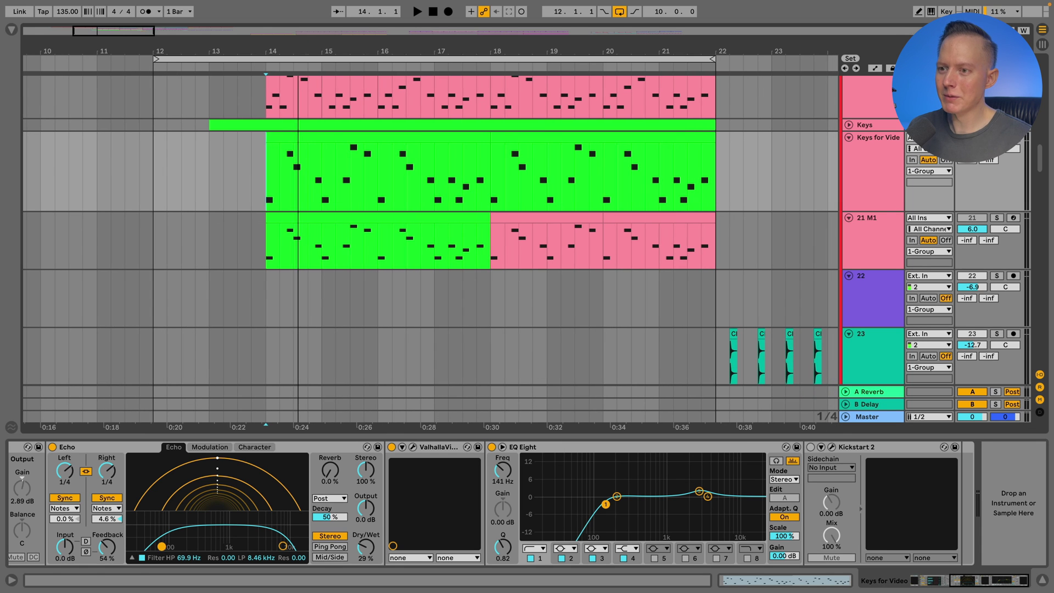
click(325, 136)
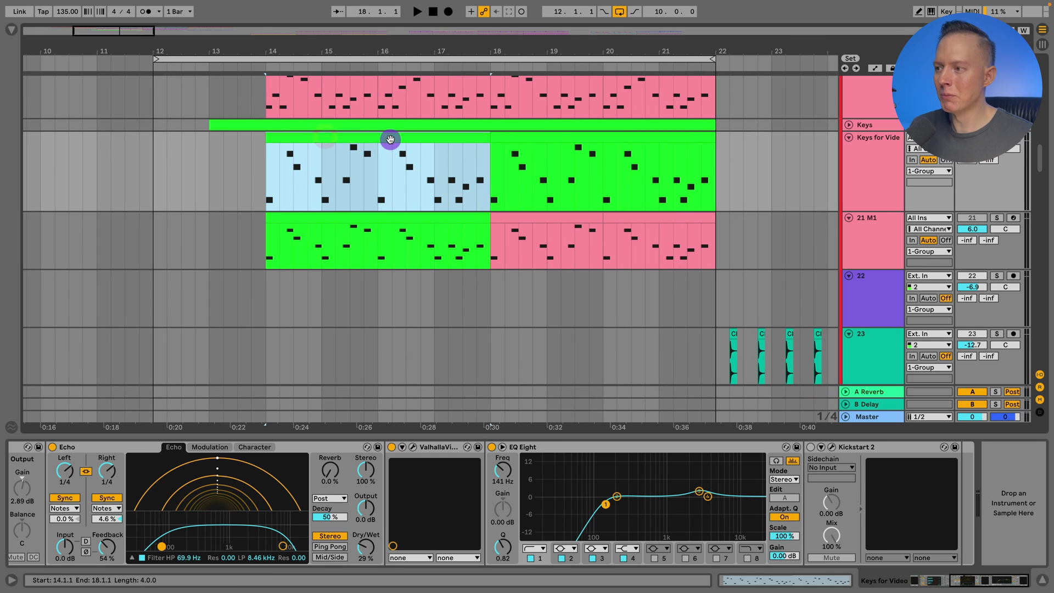